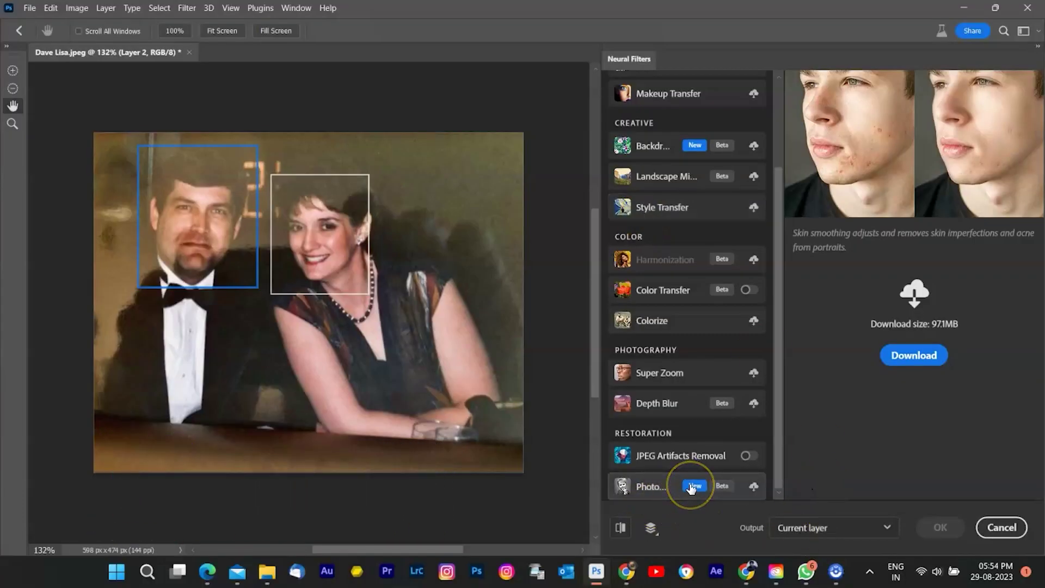
# Download the Photo Restoration filter and generate a black coat with white shirt on the man
pyautogui.click(691, 489)
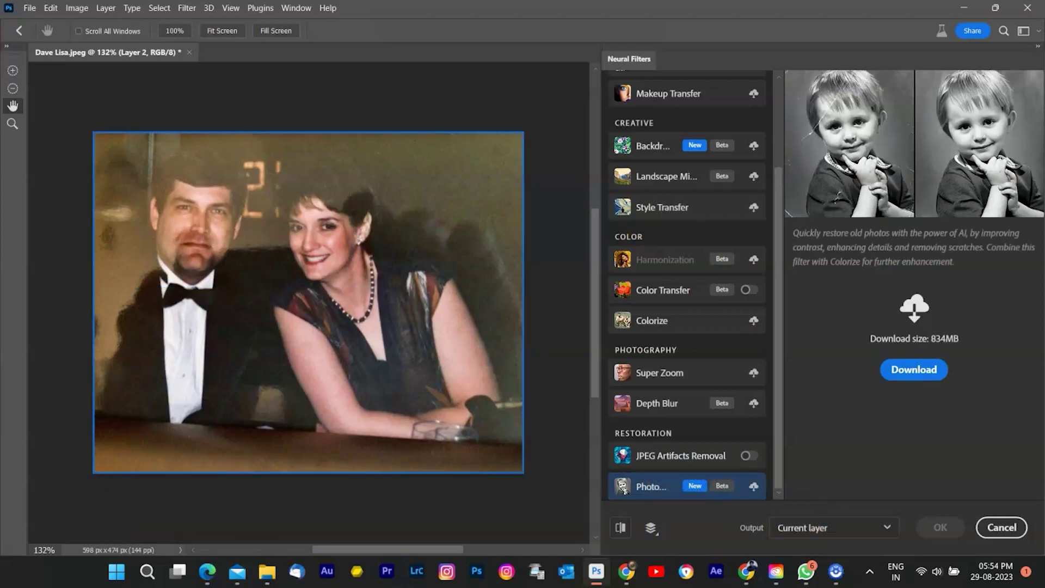
pyautogui.click(914, 369)
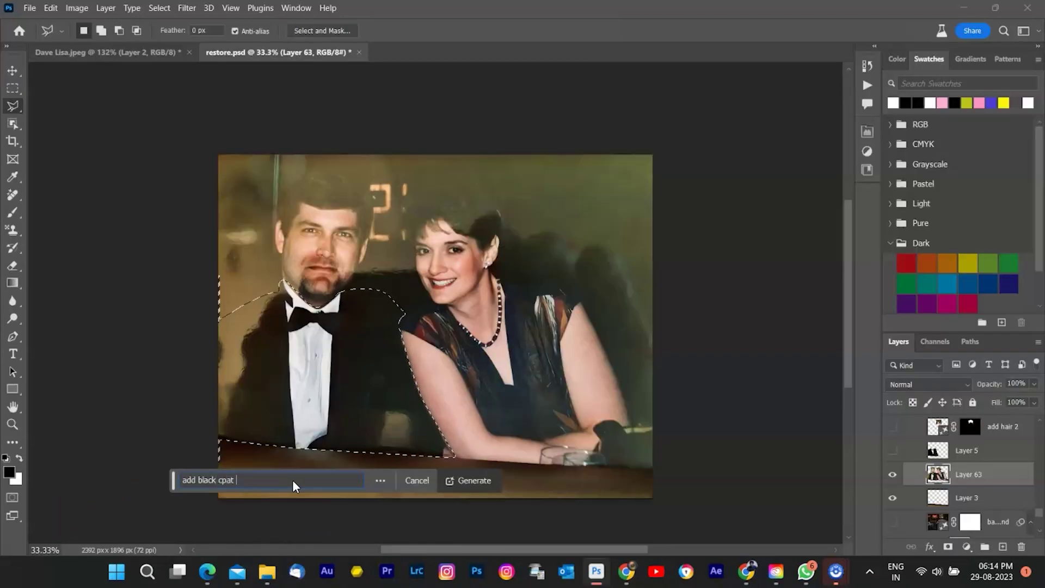
pyautogui.write('with white shirt')
pyautogui.click(471, 480)
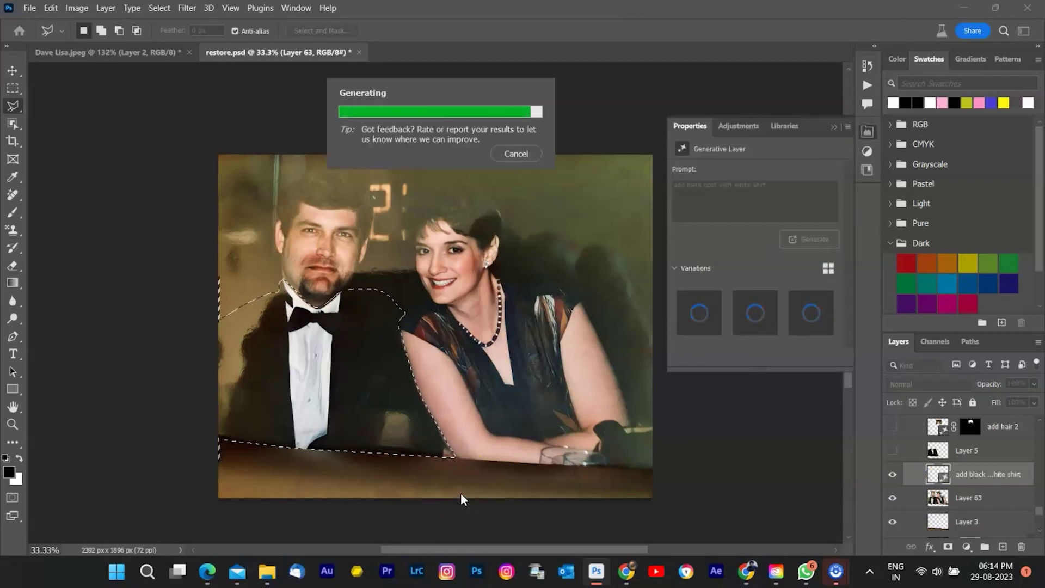
pyautogui.click(760, 333)
# Add 'with bow' to the prompt, regenerate, and choose the tuxedo with bow tie variation
pyautogui.click(785, 182)
pyautogui.write('with bow')
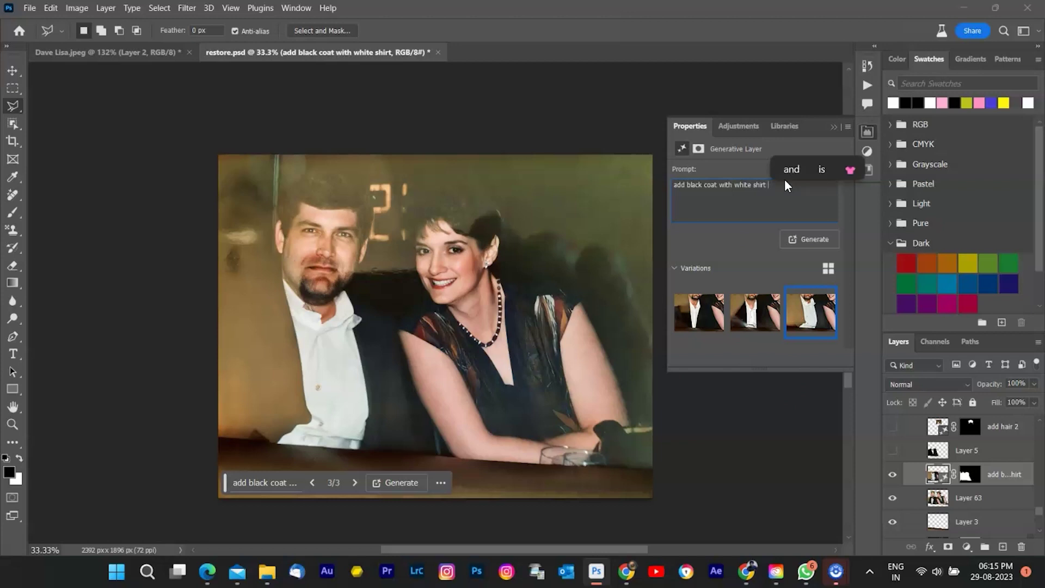
pyautogui.click(805, 240)
pyautogui.click(707, 302)
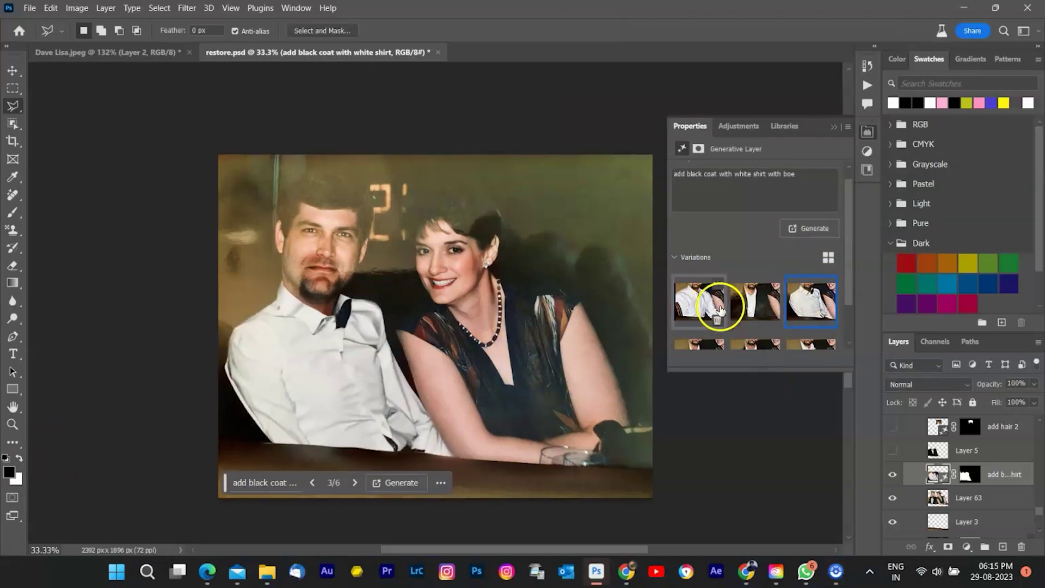
pyautogui.click(809, 230)
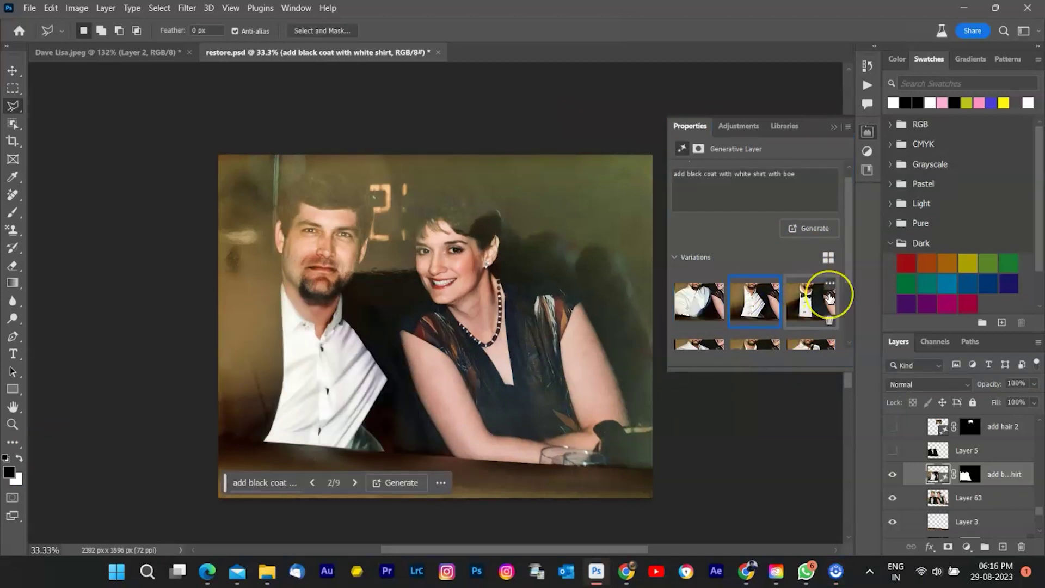
pyautogui.click(812, 309)
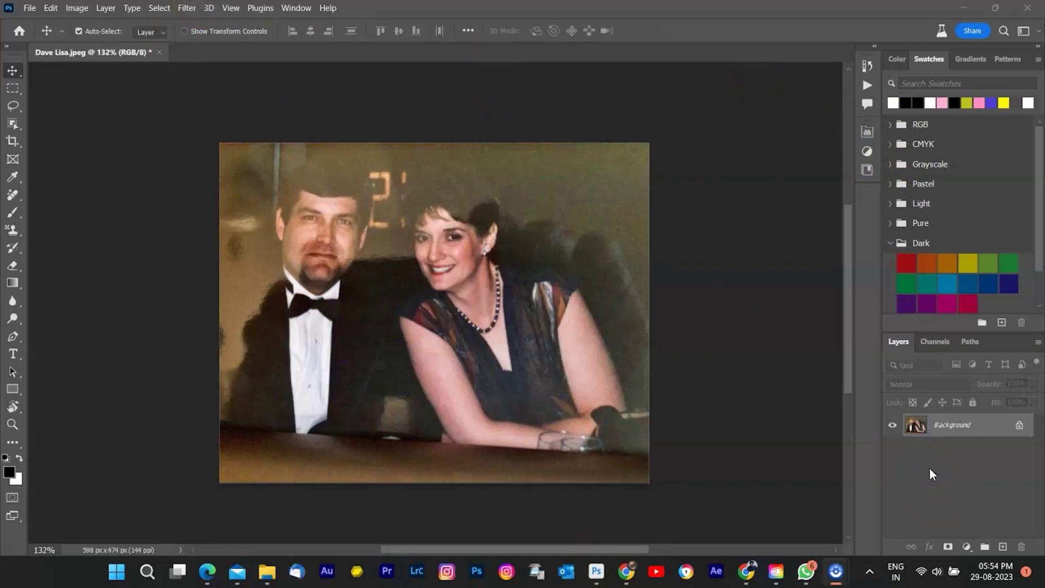
# Duplicate the Background onto Layer 1 with Ctrl+J and open Filter > Neural Filters
pyautogui.click(969, 427)
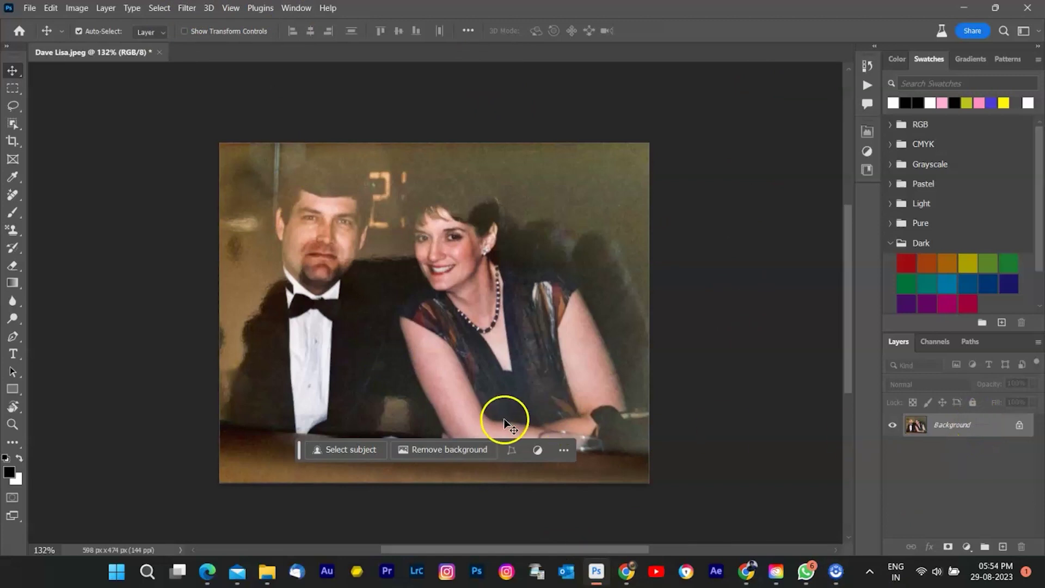
pyautogui.hotkey('ctrl', 'j')
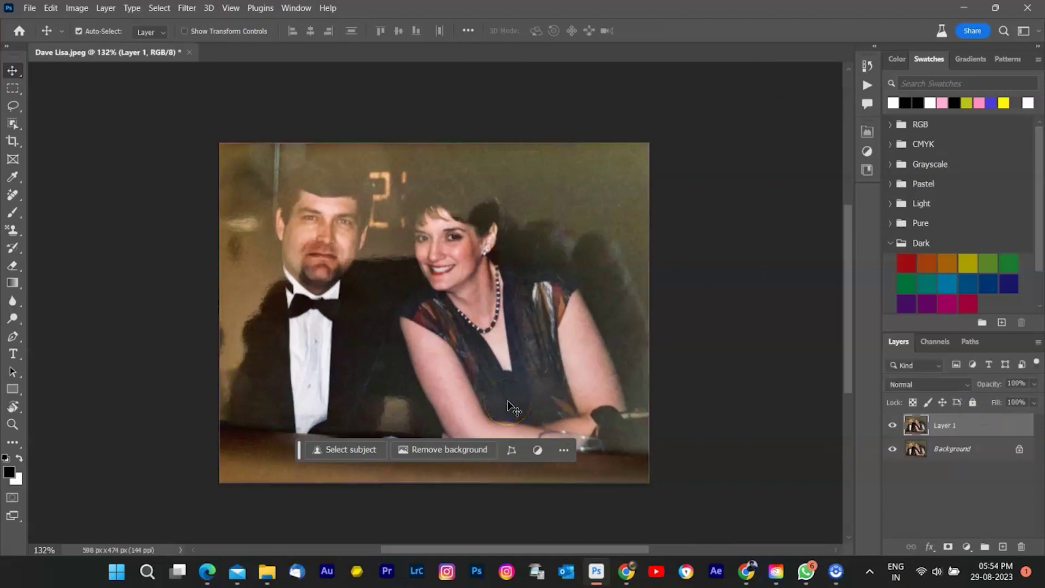
pyautogui.click(187, 6)
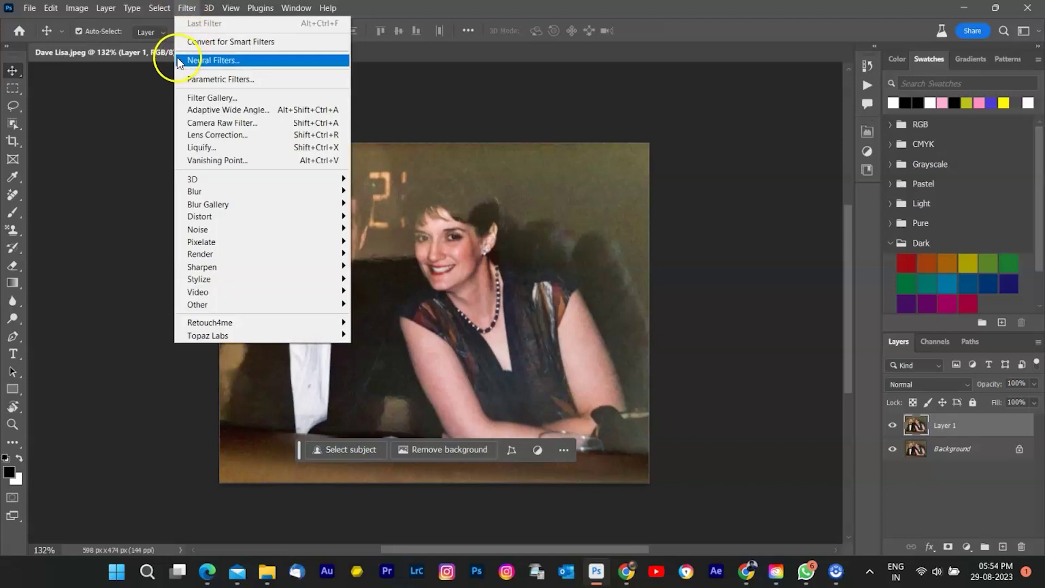
pyautogui.click(177, 59)
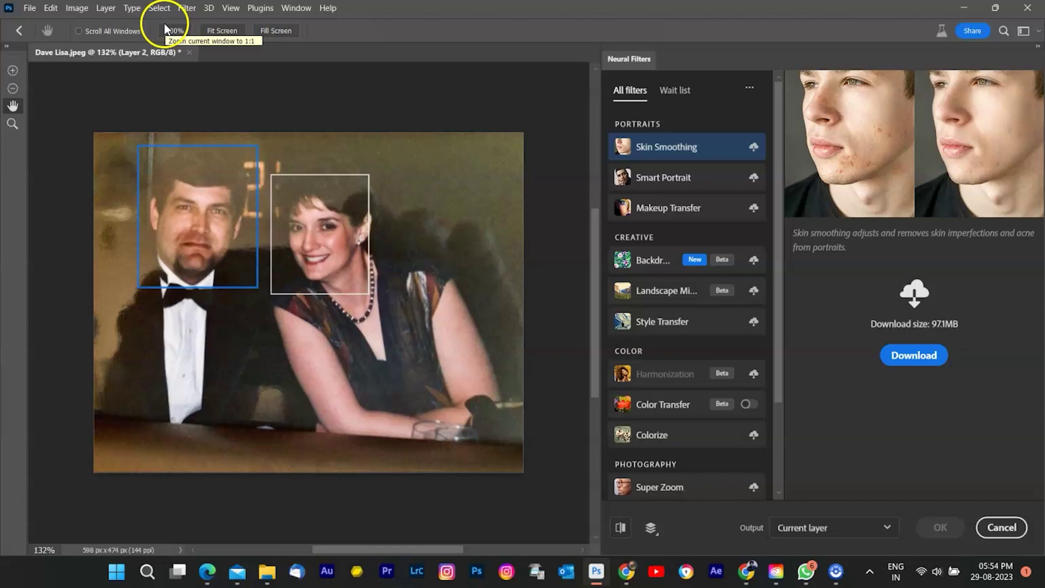
pyautogui.scroll(-3, 647, 218)
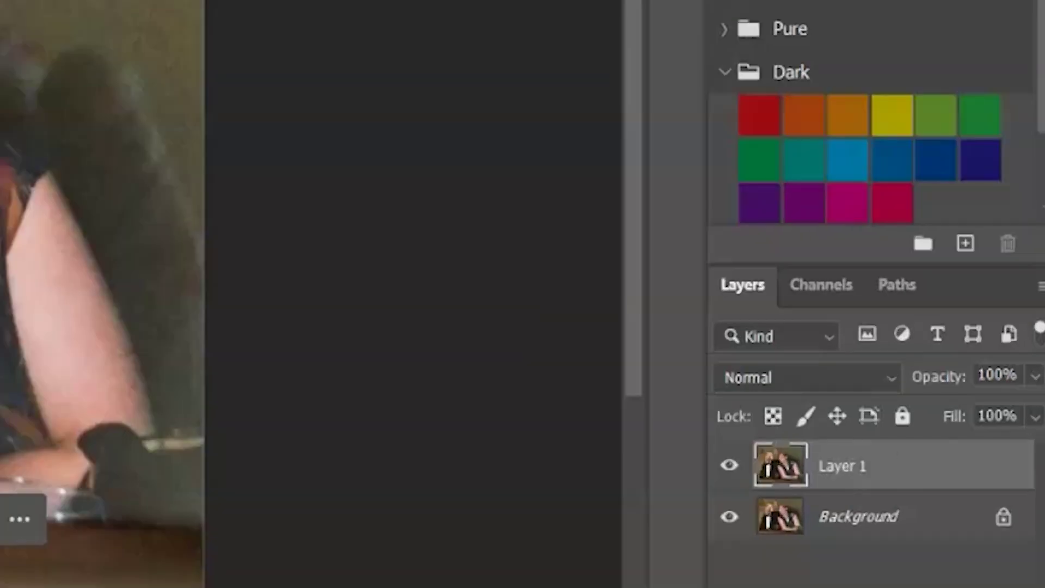
pyautogui.click(187, 8)
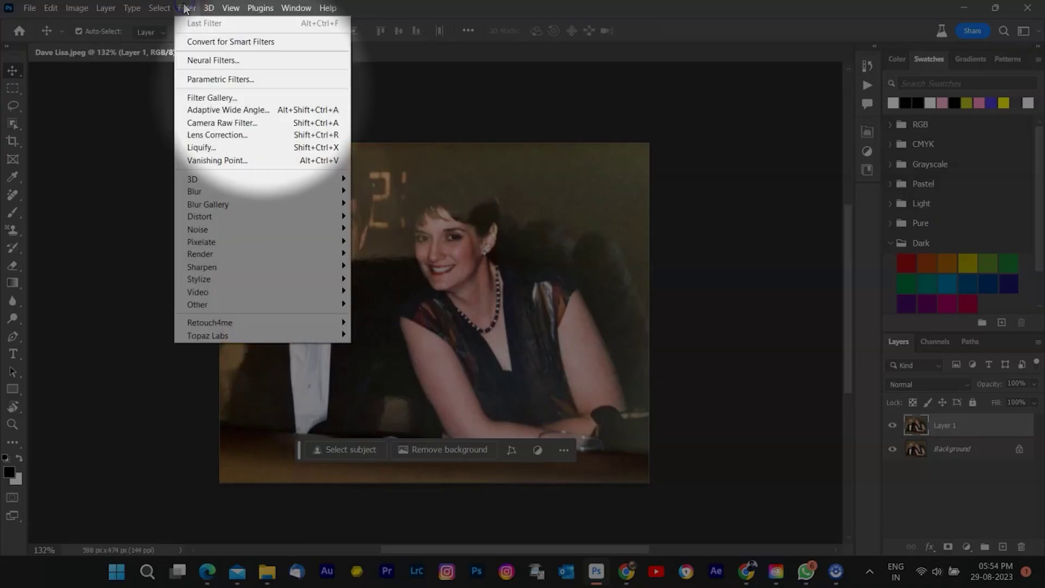
pyautogui.click(177, 56)
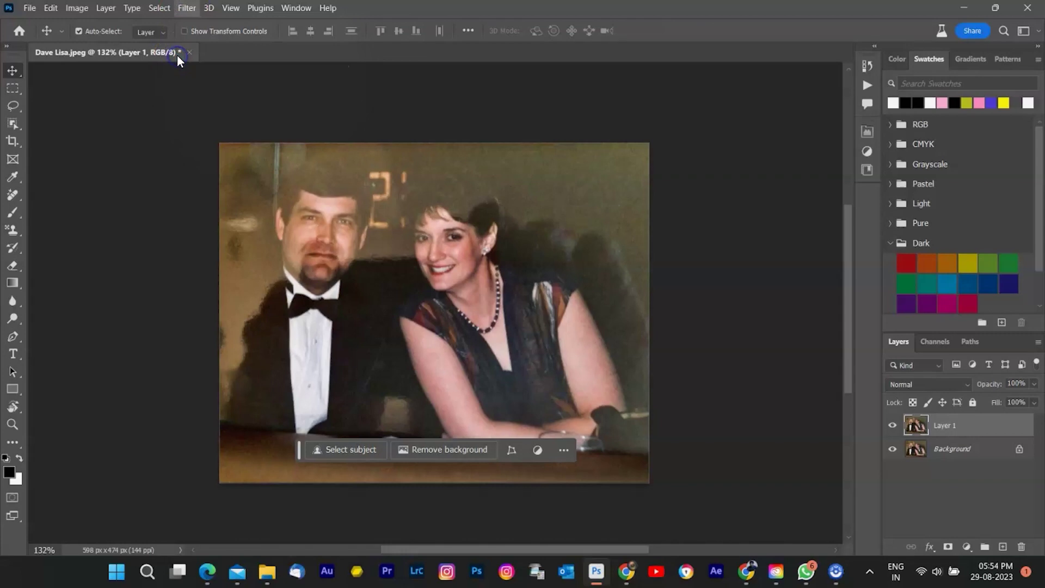
# Enable Photo Restoration with Enhance face at 66 and Photo enhancement at 53
pyautogui.scroll(-2, 647, 218)
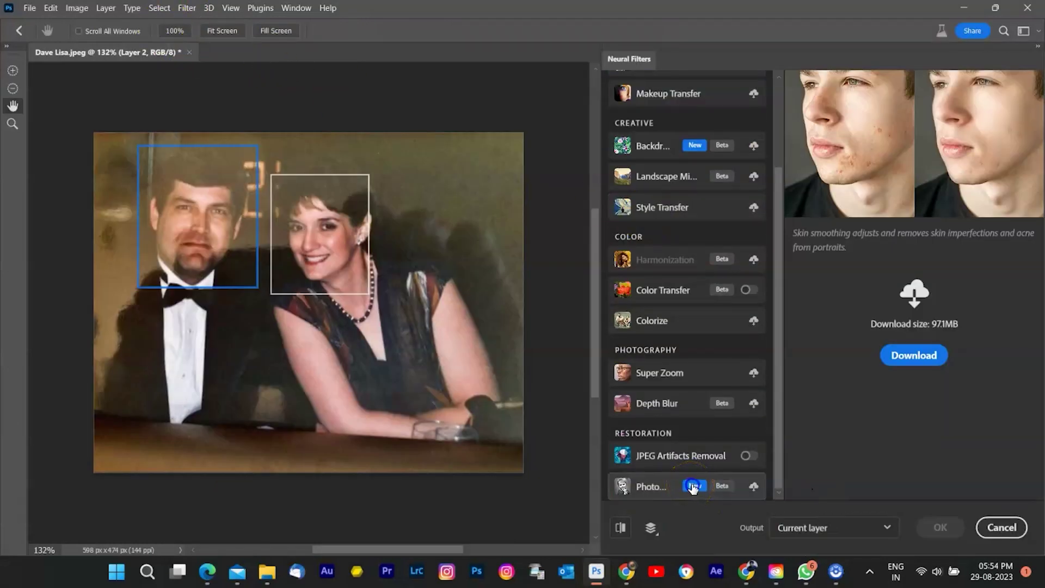
pyautogui.click(692, 487)
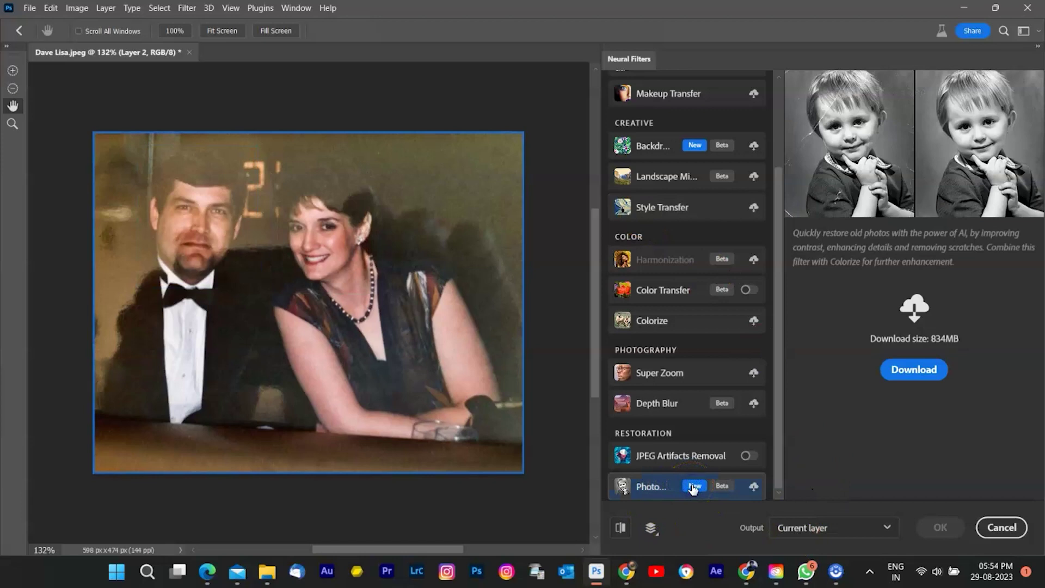
pyautogui.click(145, 509)
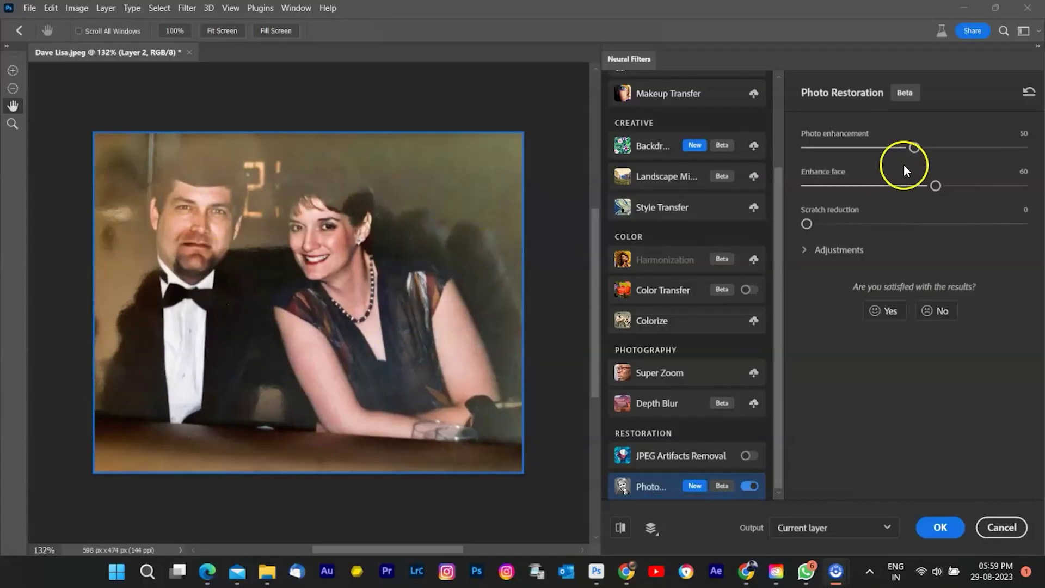
pyautogui.click(936, 186)
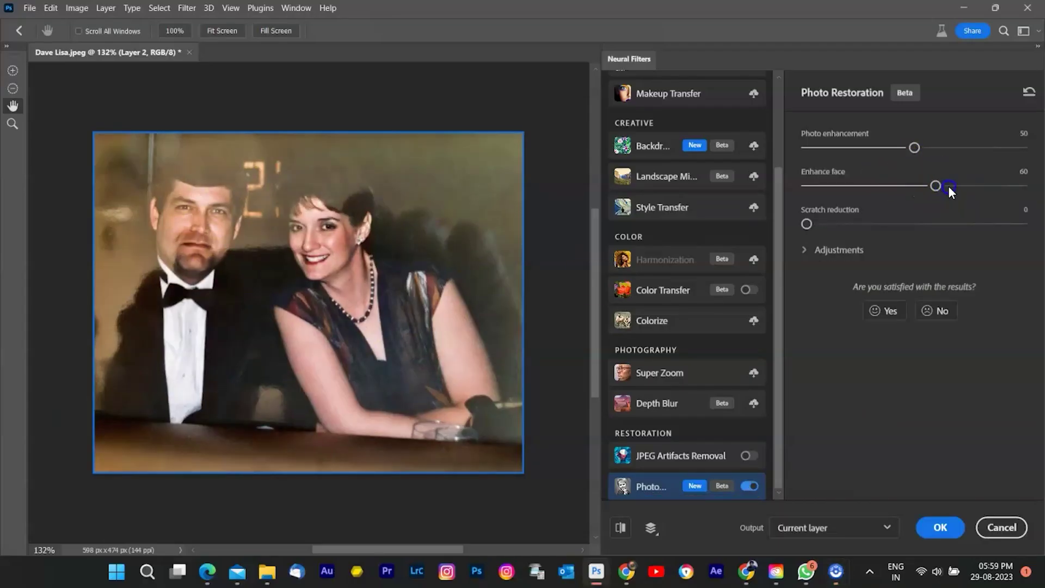
pyautogui.moveTo(935, 185); pyautogui.dragTo(948, 186)
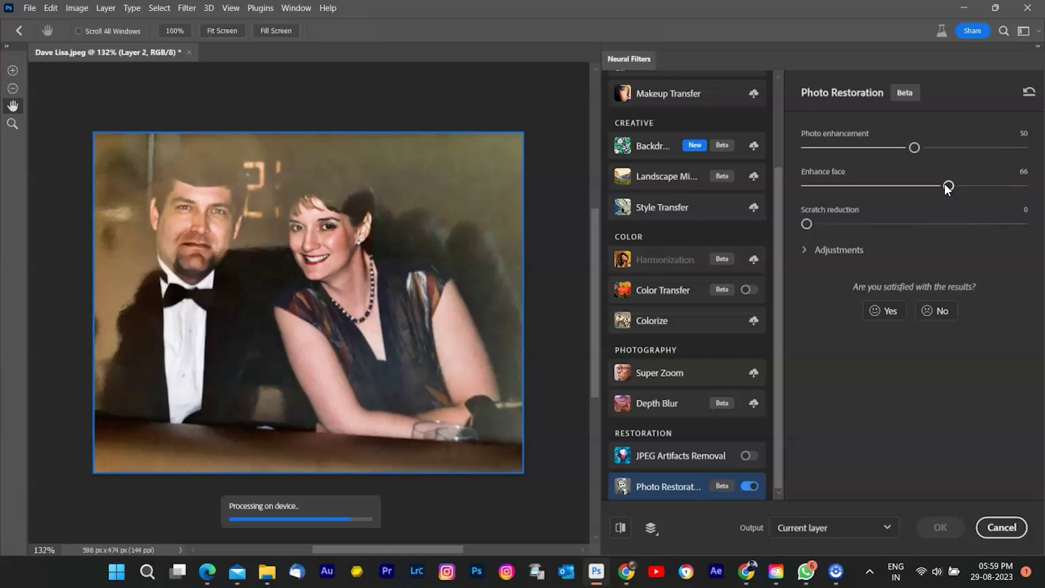
pyautogui.click(921, 148)
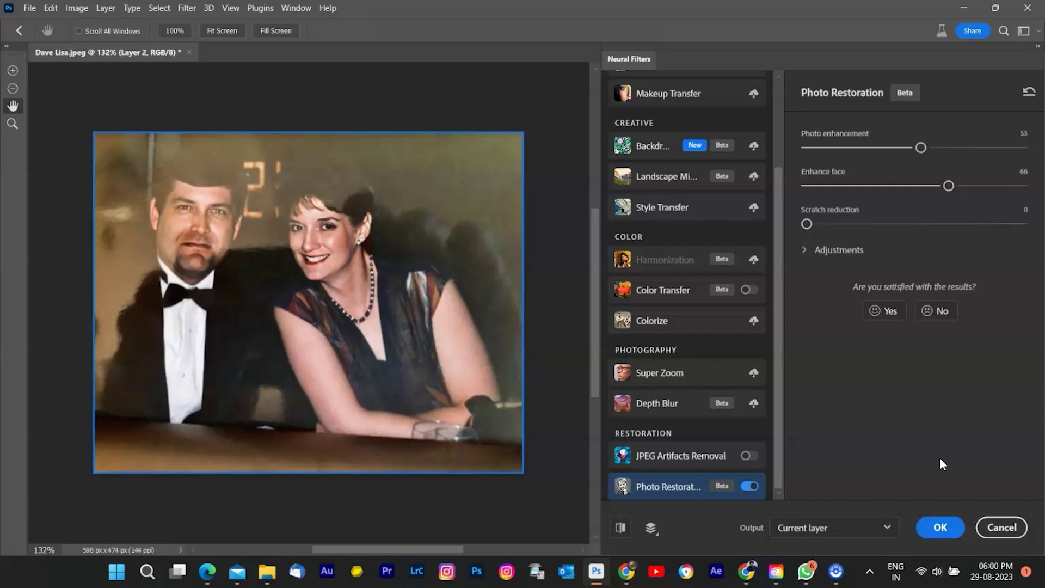
# Apply Photo Restoration with output set to New layer masked
pyautogui.click(877, 528)
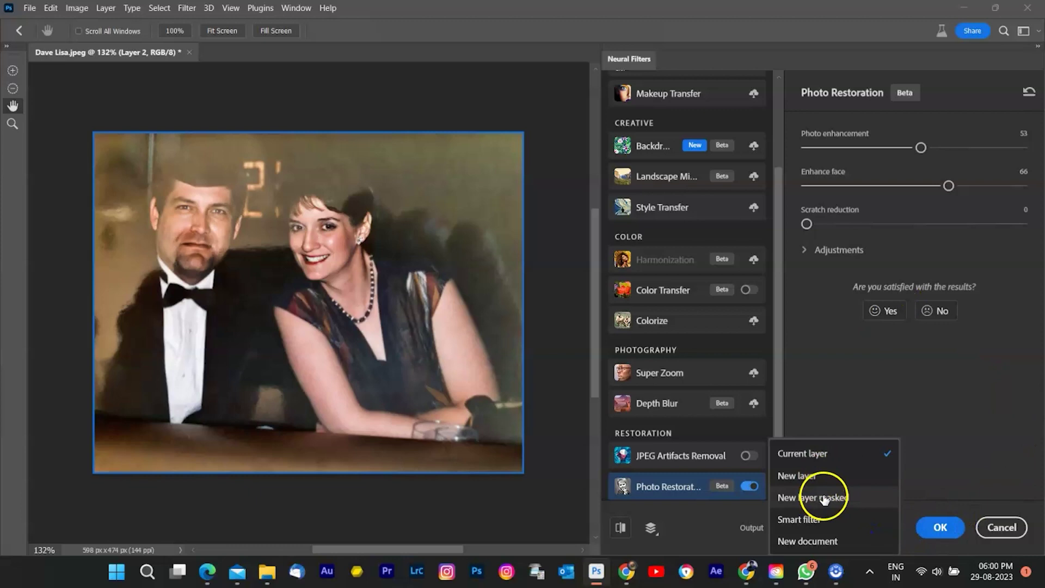
pyautogui.click(821, 496)
pyautogui.click(941, 527)
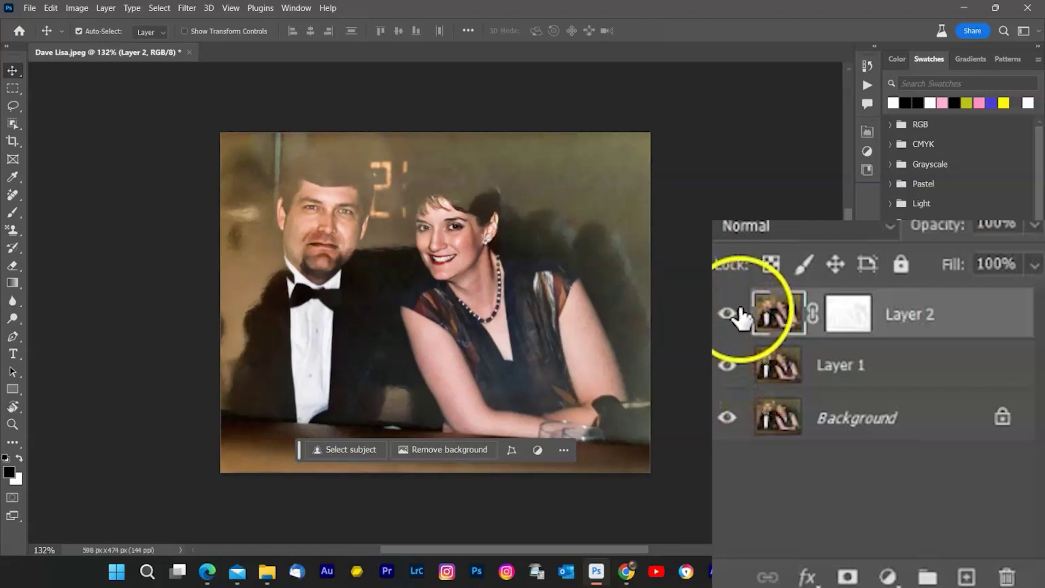
# Toggle Layer 2's visibility twice to compare the restored and original photo
pyautogui.click(729, 314)
pyautogui.click(739, 311)
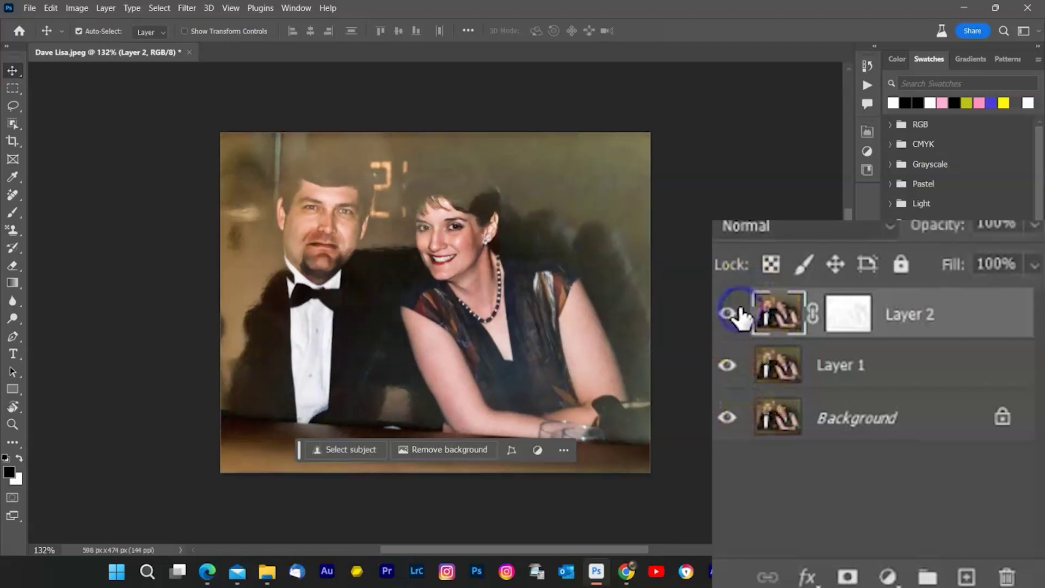
pyautogui.click(740, 311)
pyautogui.click(739, 314)
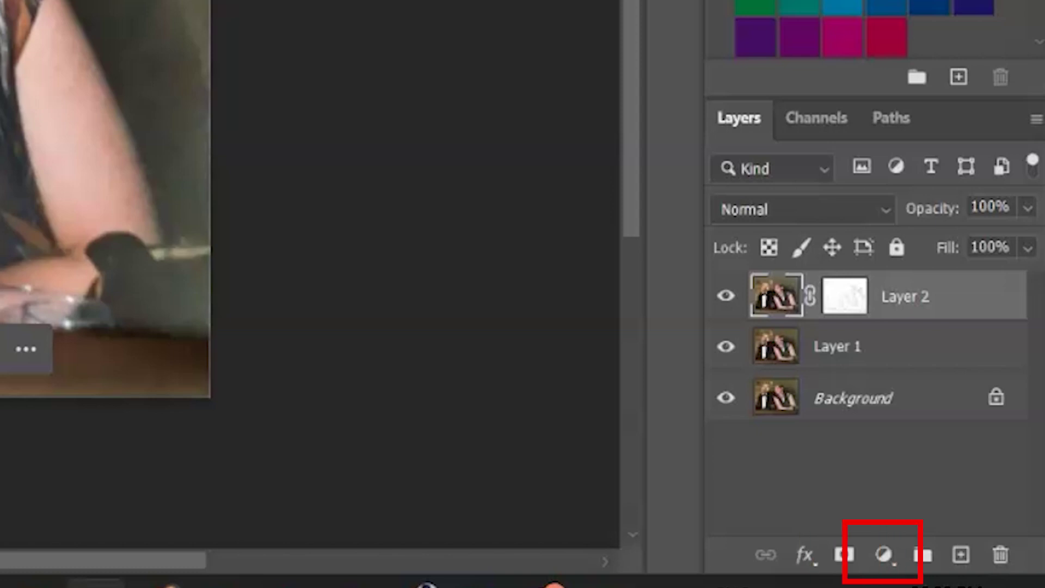
# Cancel the New Document dialog and open restore.psd from the Home screen's recent files
pyautogui.click(30, 7)
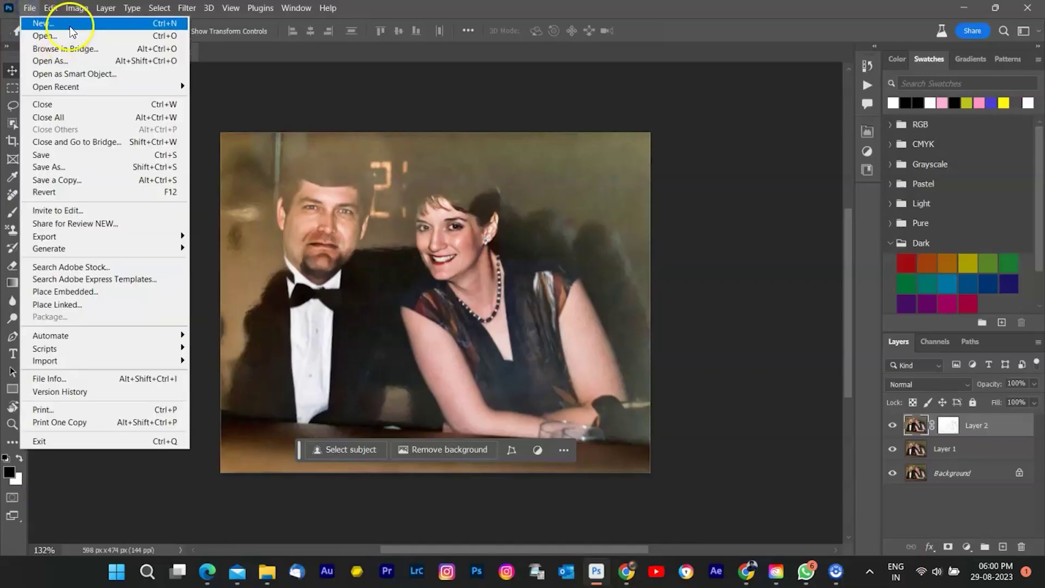
pyautogui.click(70, 24)
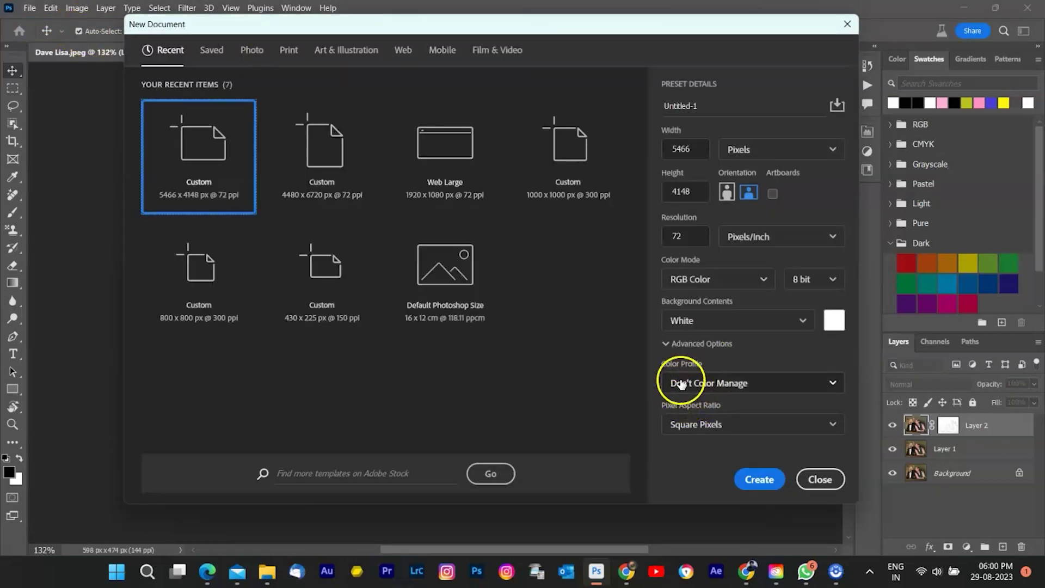
pyautogui.click(823, 479)
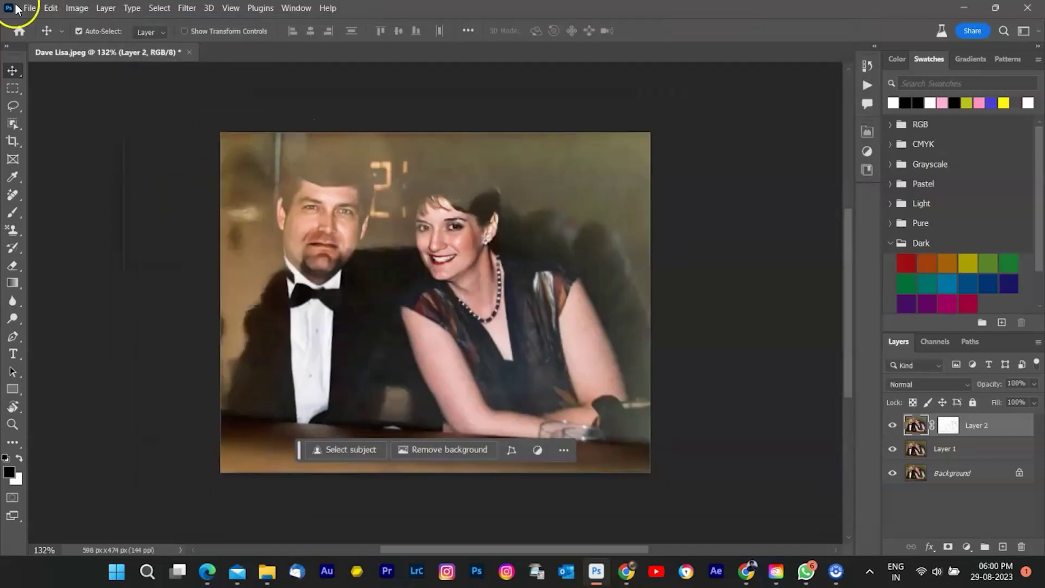
pyautogui.click(22, 29)
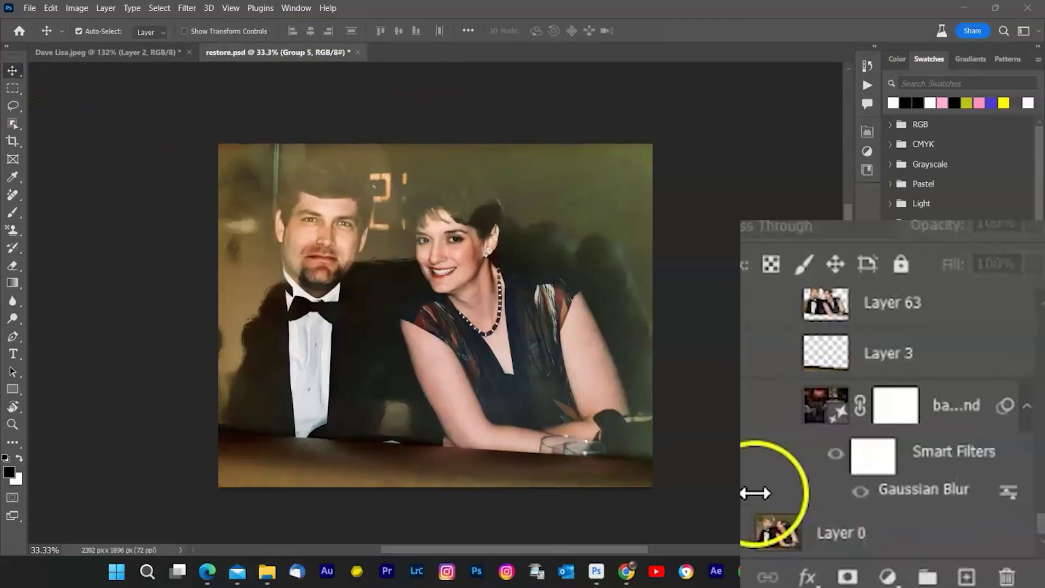
# Select Layer 0 in restore.psd and switch to the Object Selection Tool
pyautogui.click(853, 539)
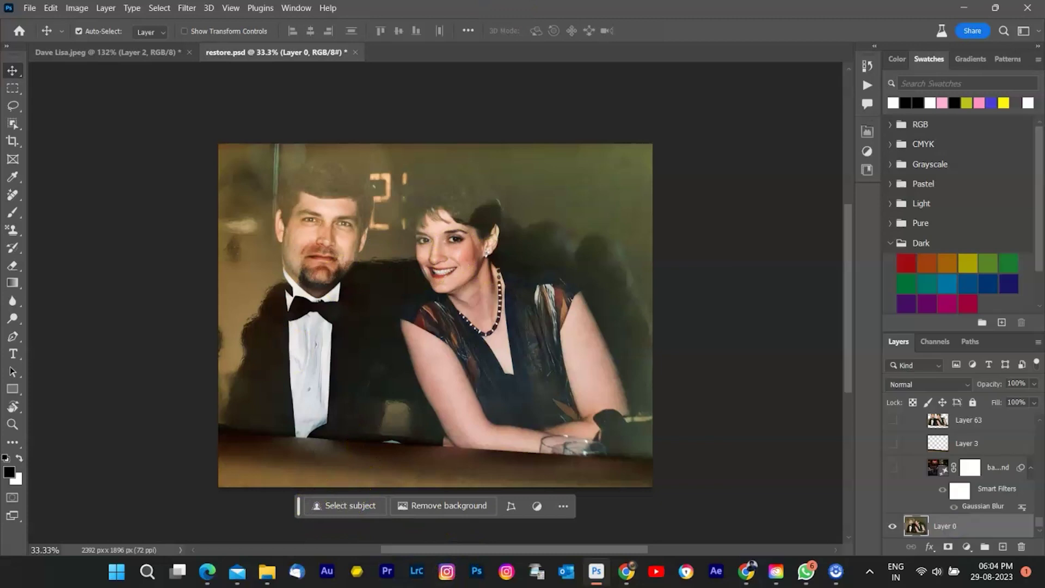
pyautogui.hotkey('alt', 'Tab')
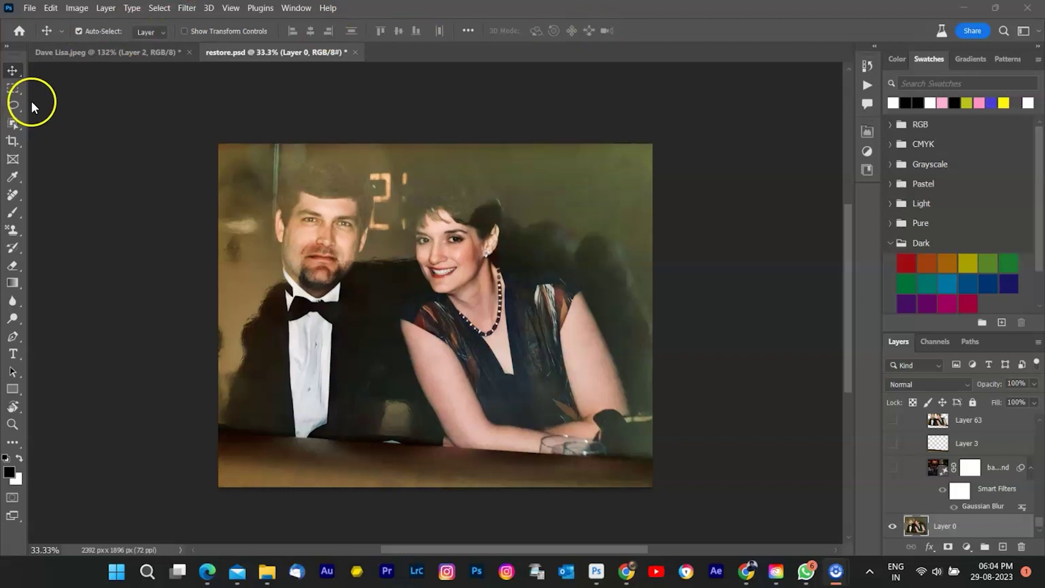
pyautogui.click(11, 91)
pyautogui.click(15, 89)
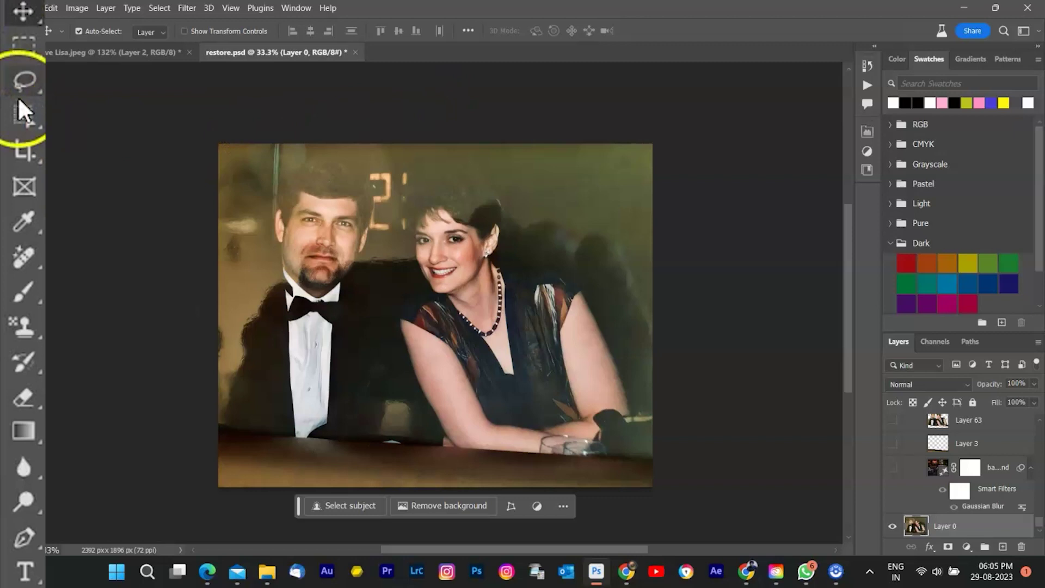
pyautogui.click(23, 87)
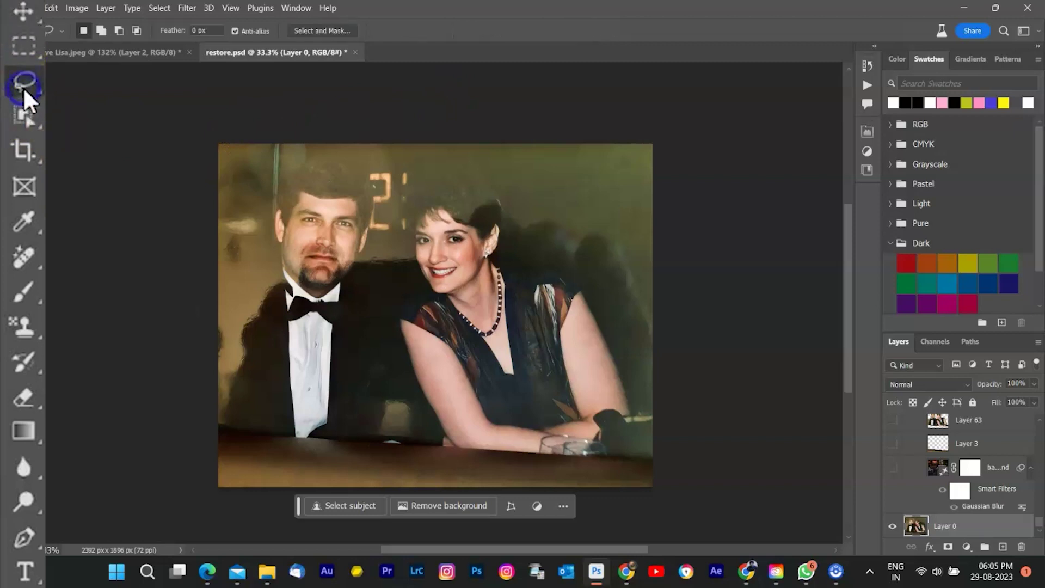
pyautogui.click(28, 118)
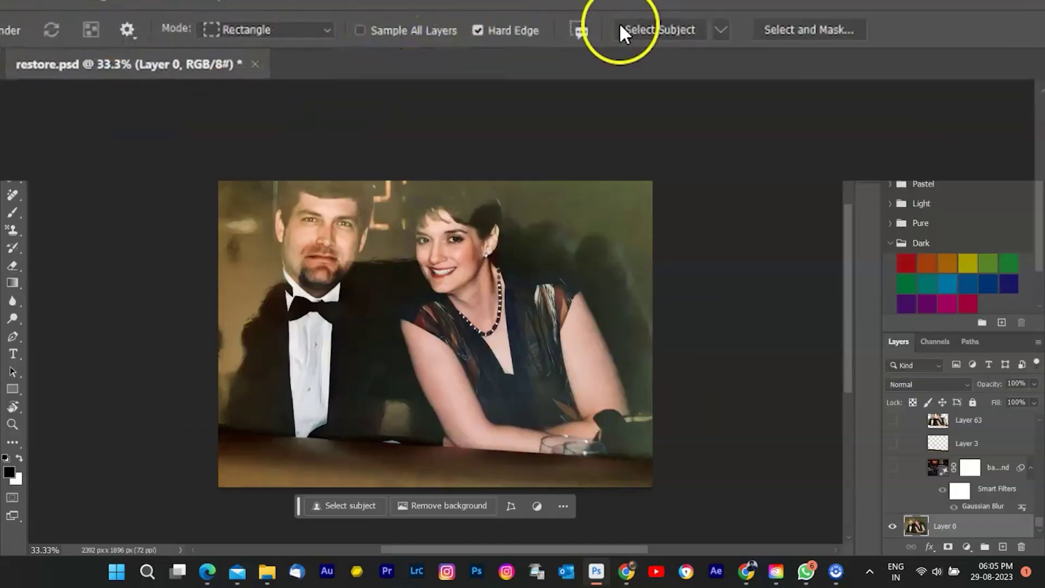
# Select Subject and copy the couple onto new Layer 64, checking the cut-out by hiding Layer 0
pyautogui.click(656, 29)
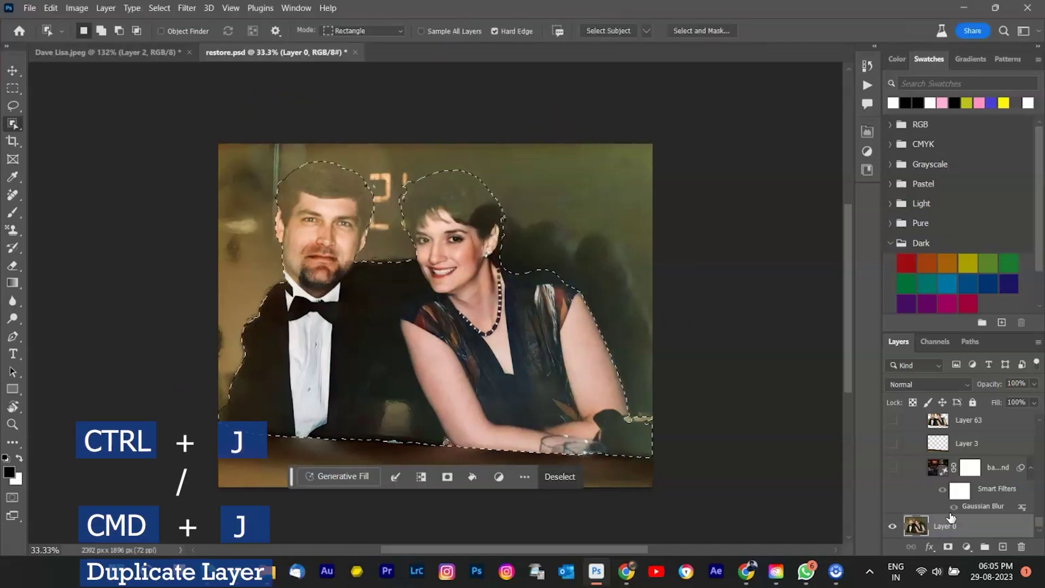
pyautogui.hotkey('ctrl', 'j')
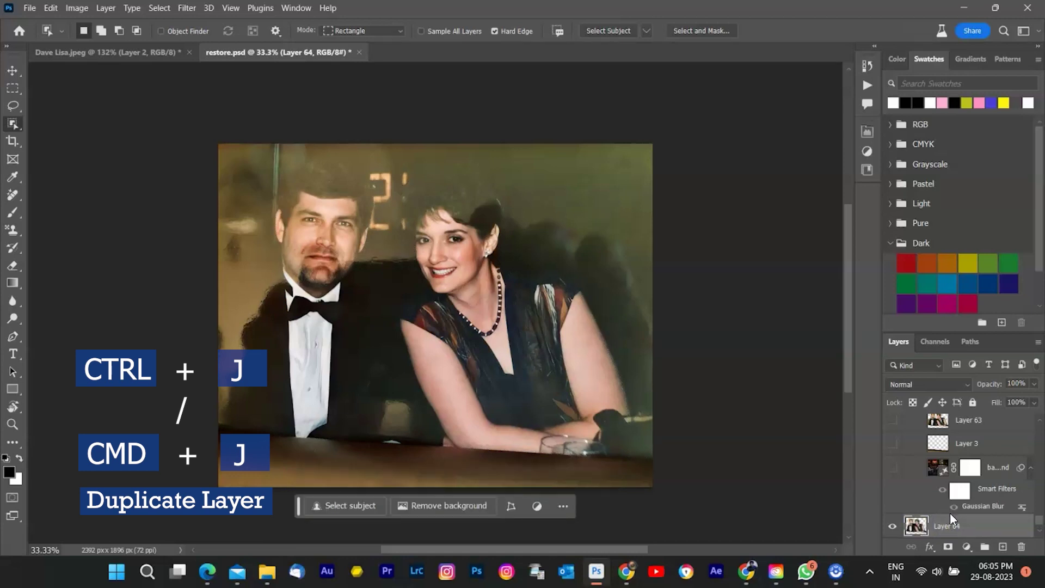
pyautogui.scroll(-1, 929, 502)
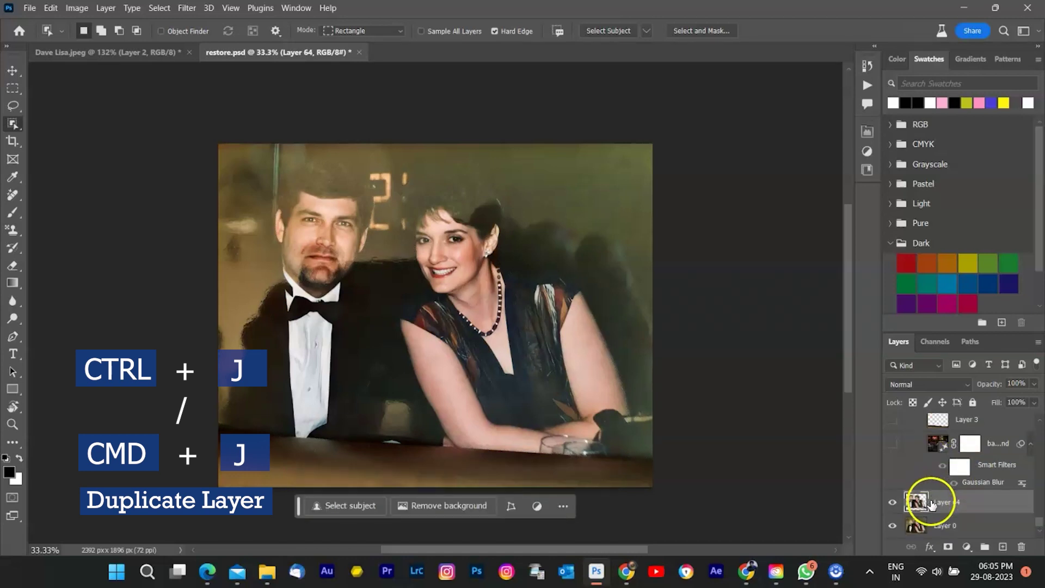
pyautogui.click(892, 526)
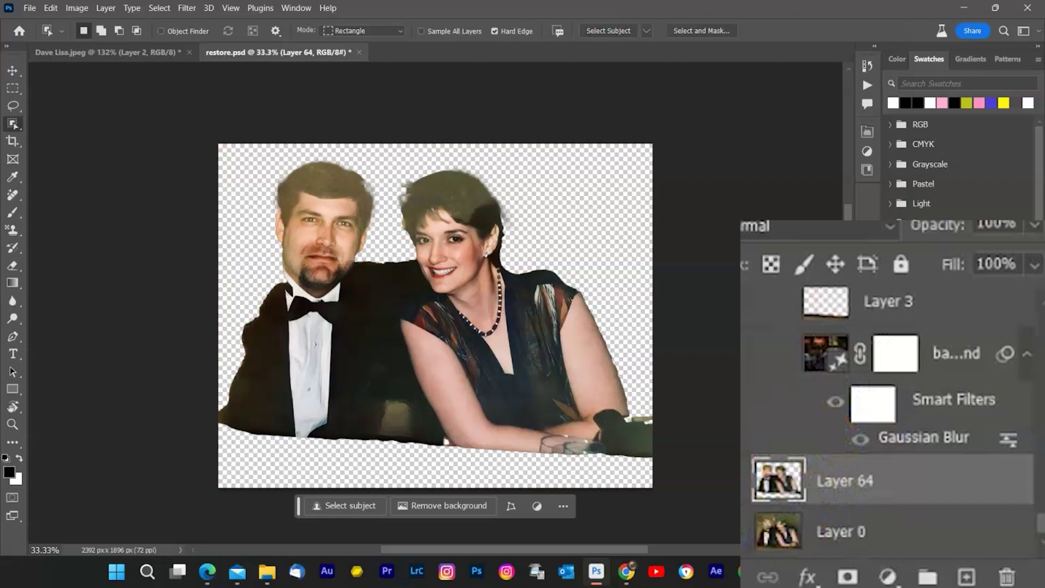
pyautogui.click(746, 531)
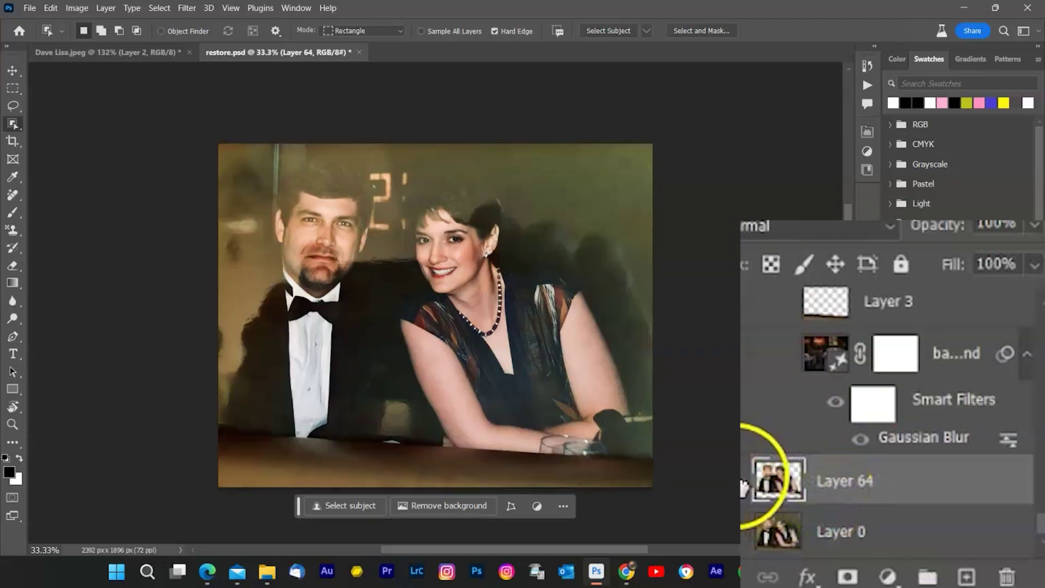
# Toggle Layer 0 and Layer 64 visibility to preview the cut-out, then select Layer 0
pyautogui.moveTo(742, 490); pyautogui.dragTo(955, 500)
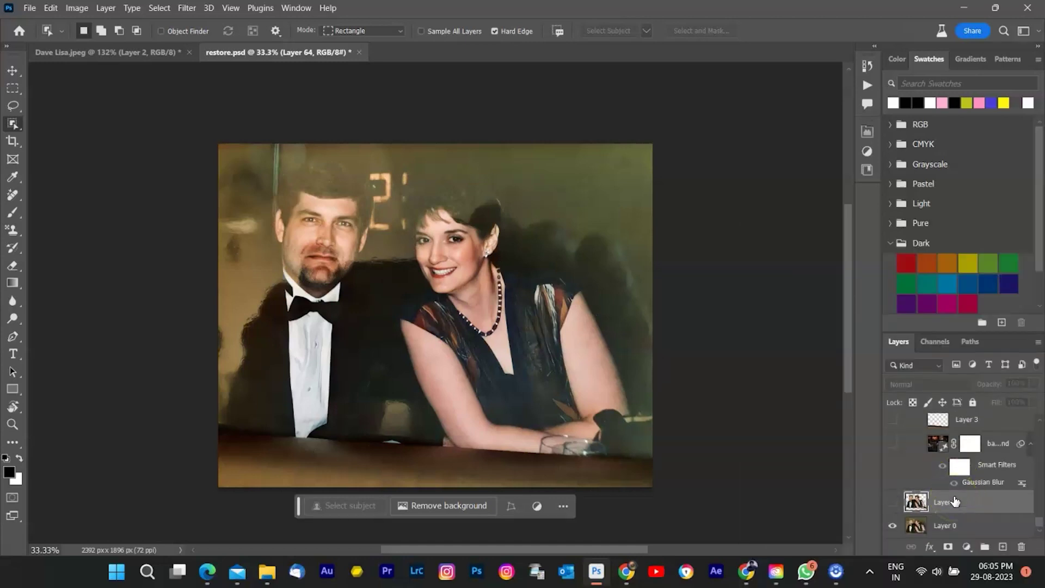
pyautogui.scroll(1, 956, 501)
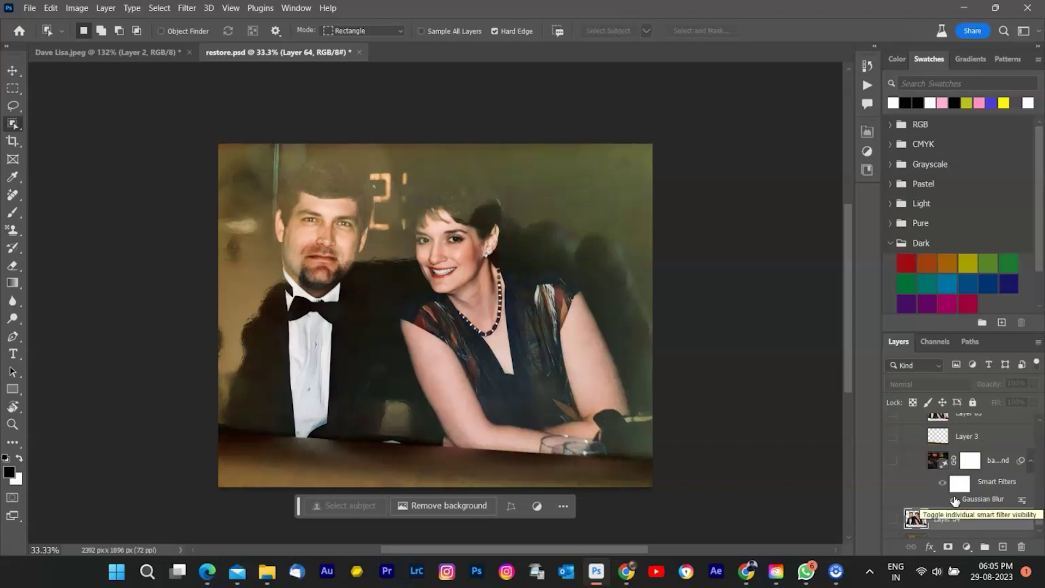
pyautogui.scroll(-1, 904, 522)
pyautogui.click(893, 524)
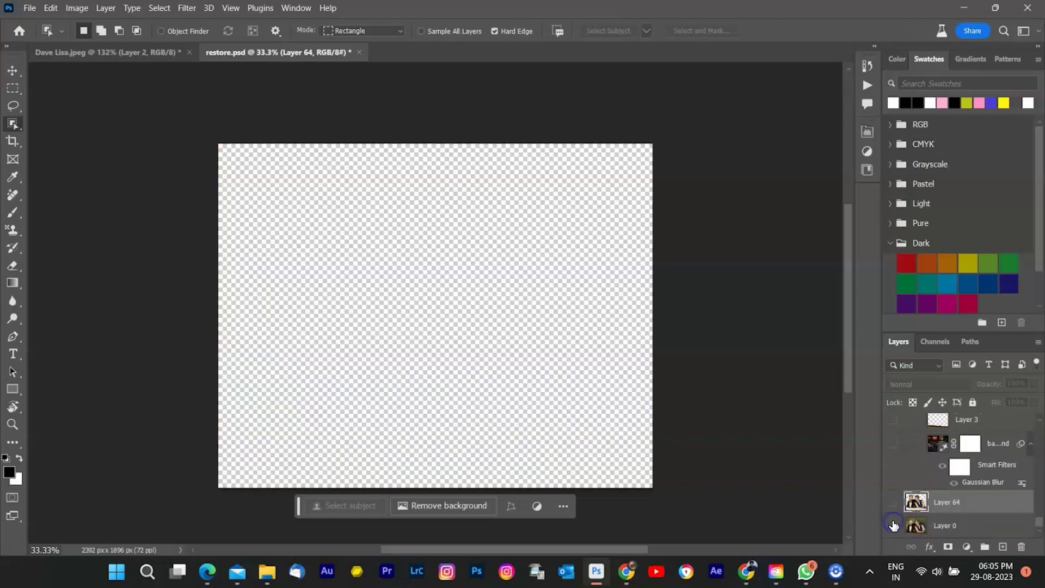
pyautogui.click(893, 525)
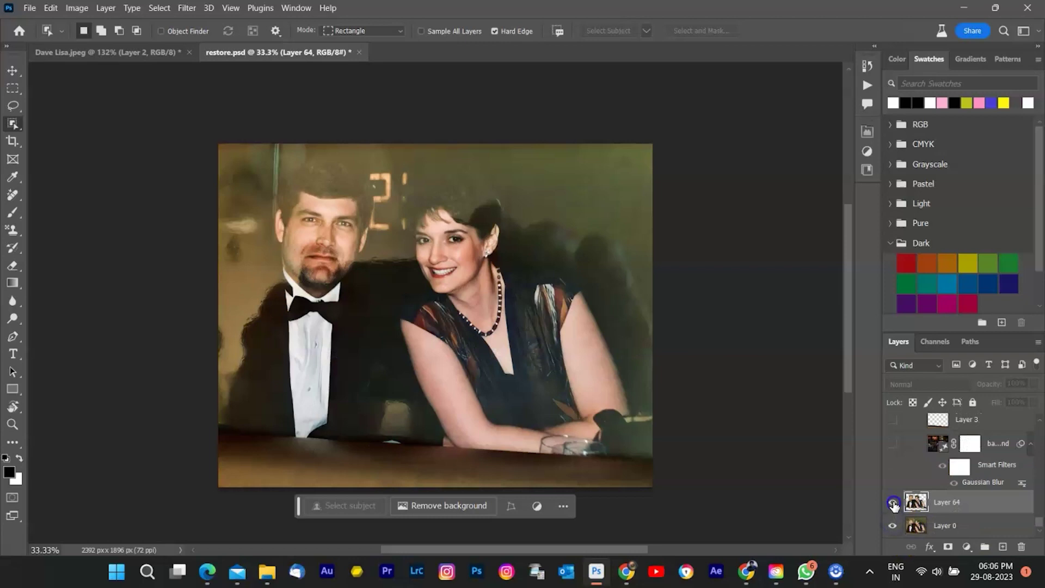
pyautogui.click(893, 503)
pyautogui.click(893, 527)
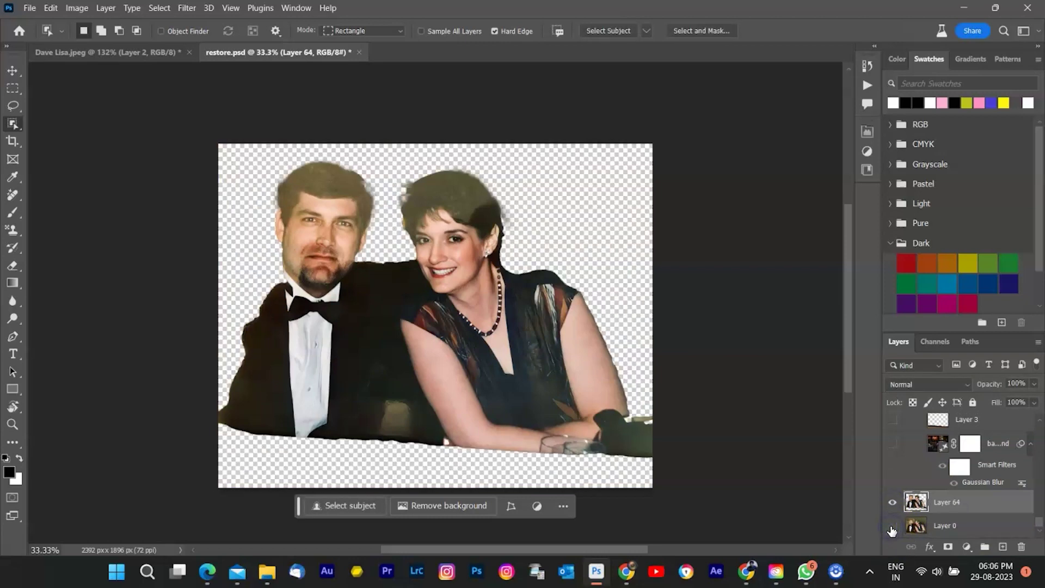
pyautogui.click(892, 526)
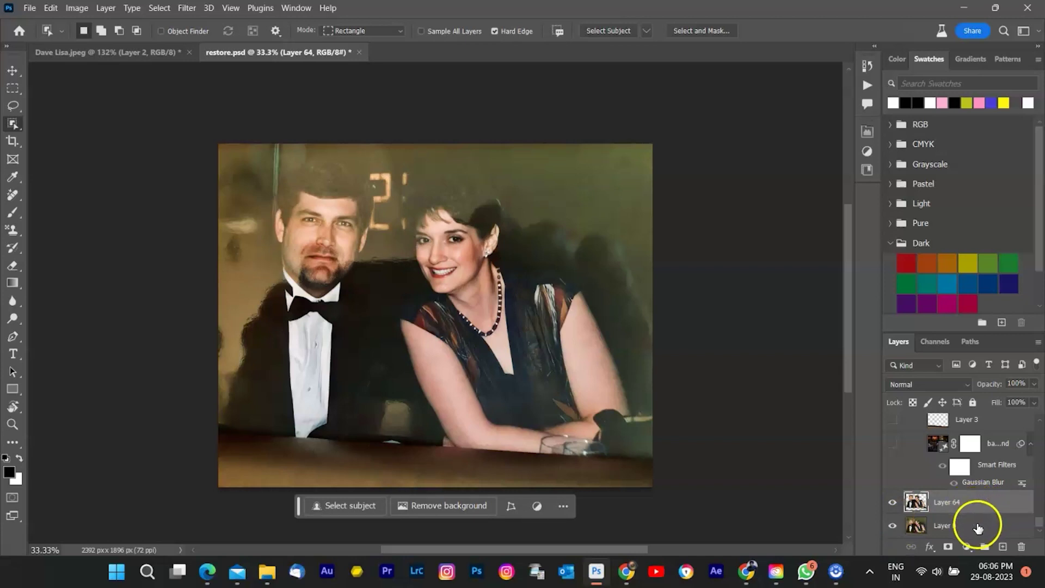
pyautogui.click(976, 526)
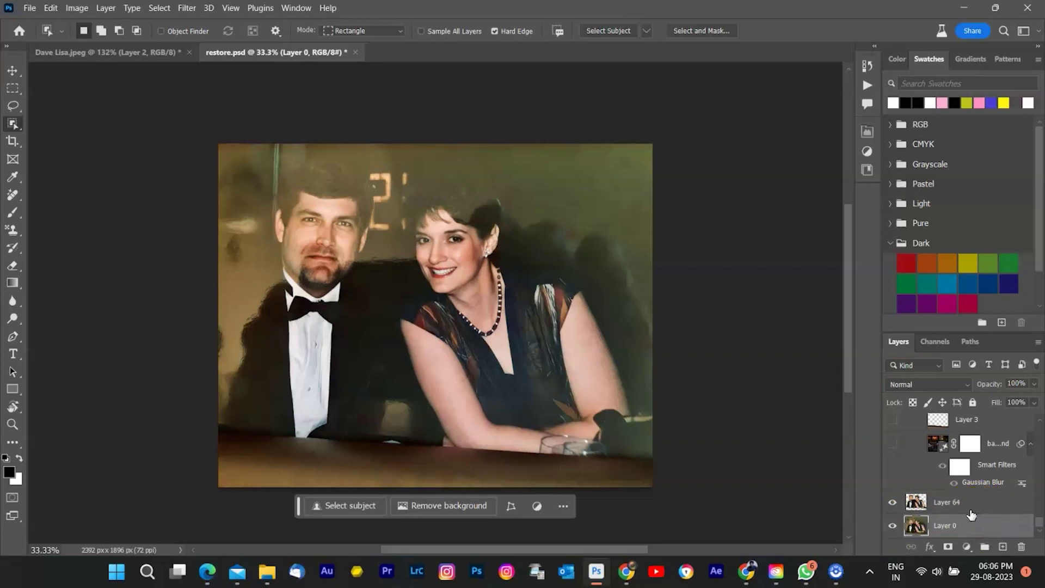
pyautogui.moveTo(964, 527); pyautogui.dragTo(942, 536)
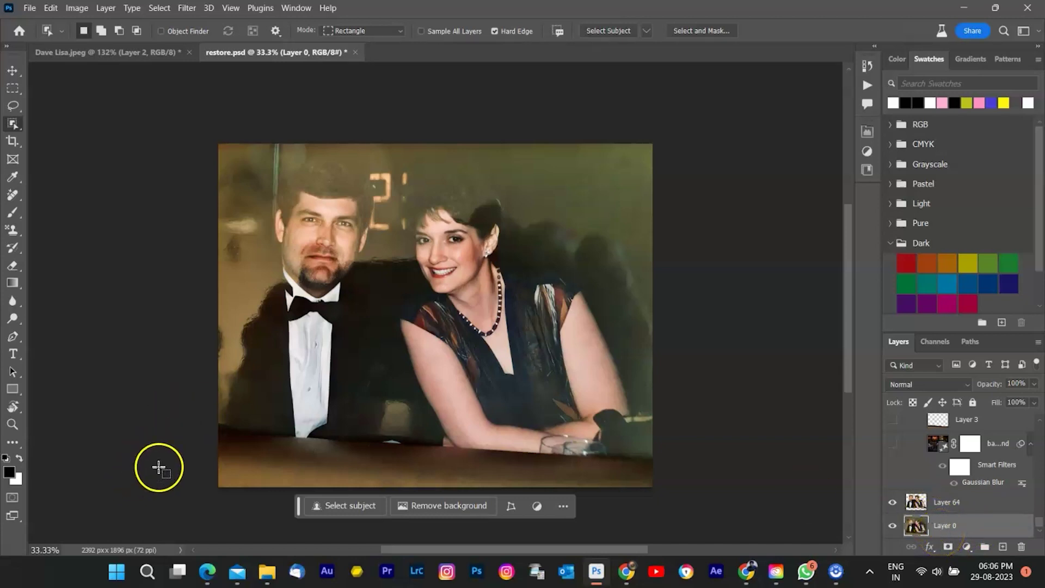
# Load the couple's outline, invert it to select the background, and add an empty layer
pyautogui.keyDown('ctrl'); pyautogui.click(916, 502); pyautogui.keyUp('ctrl')
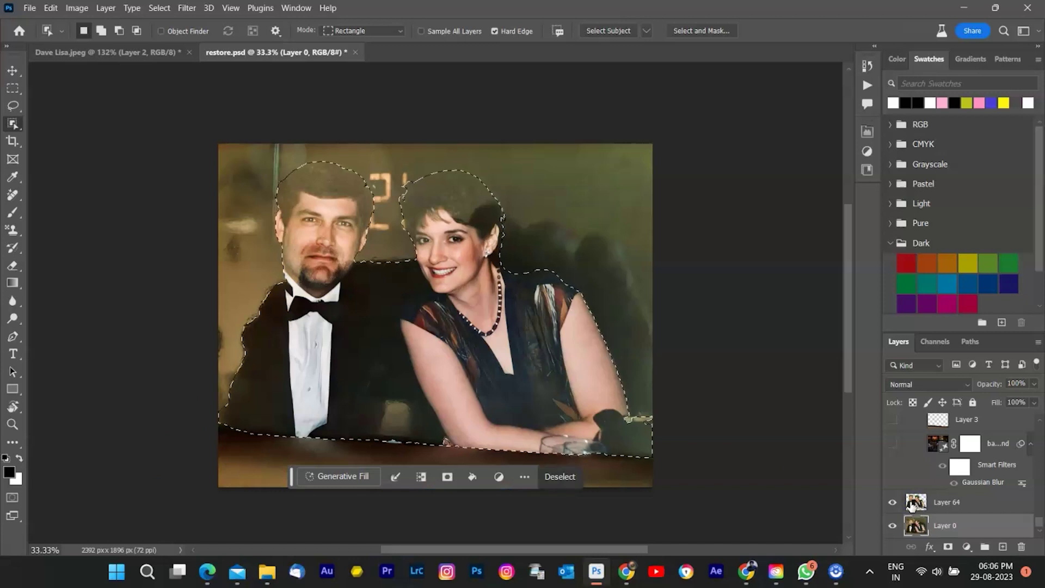
pyautogui.hotkey('ctrl', 'shift', 'i')
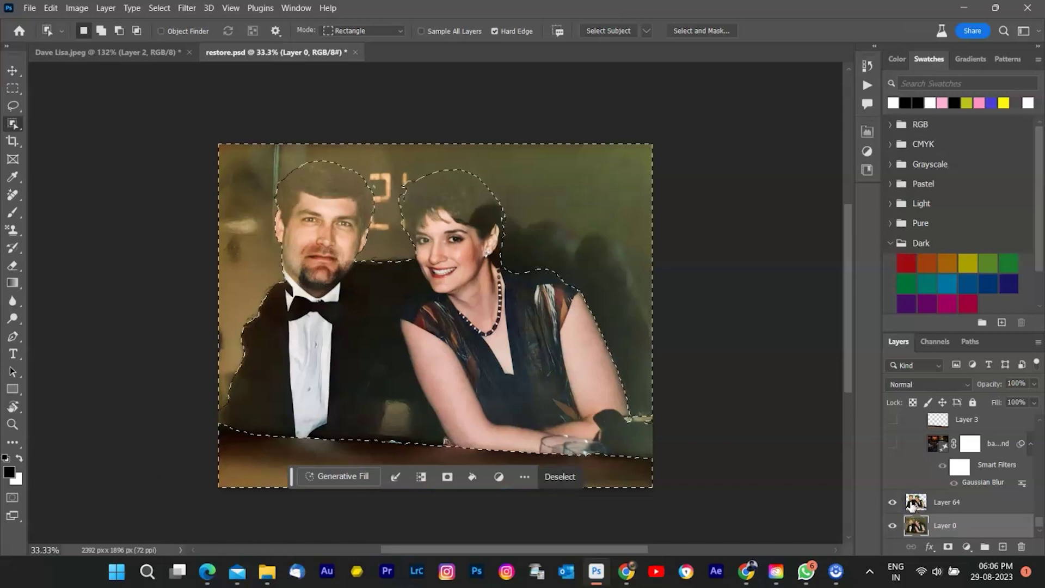
pyautogui.click(1043, 563)
pyautogui.click(1002, 546)
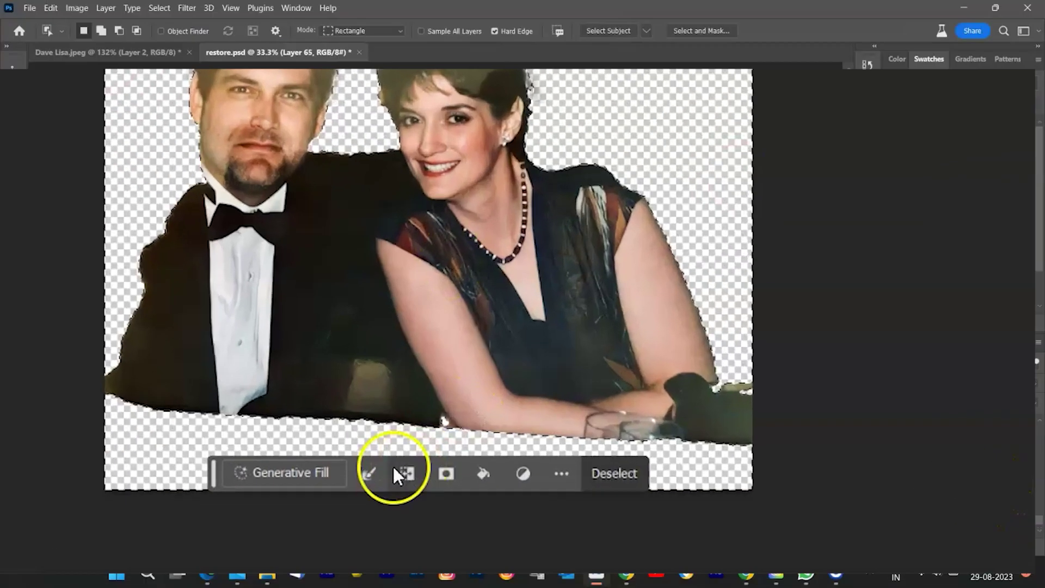
# Generative Fill the background with the prompt 'add resturant background'
pyautogui.click(316, 474)
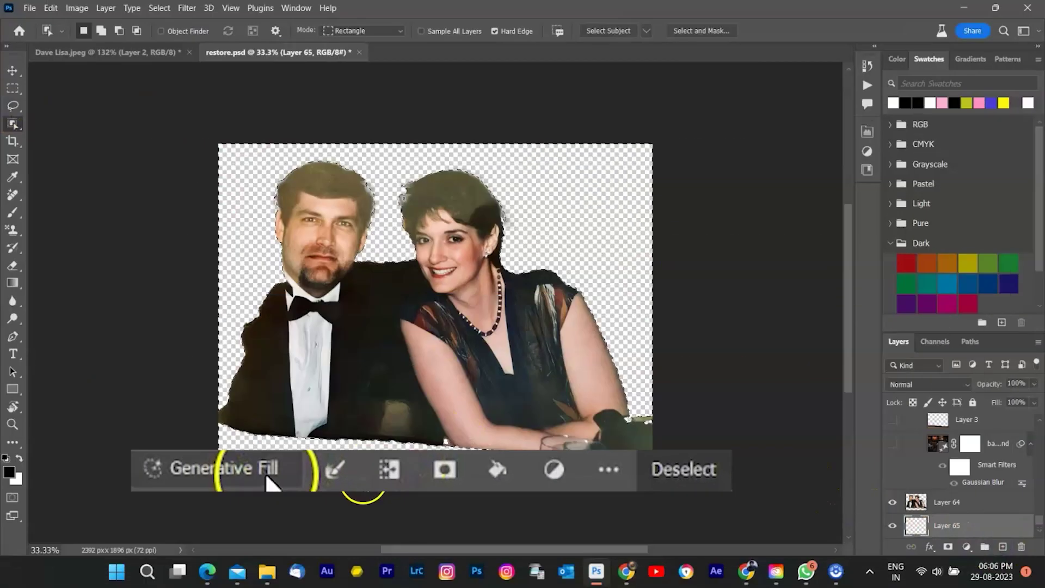
pyautogui.write('a')
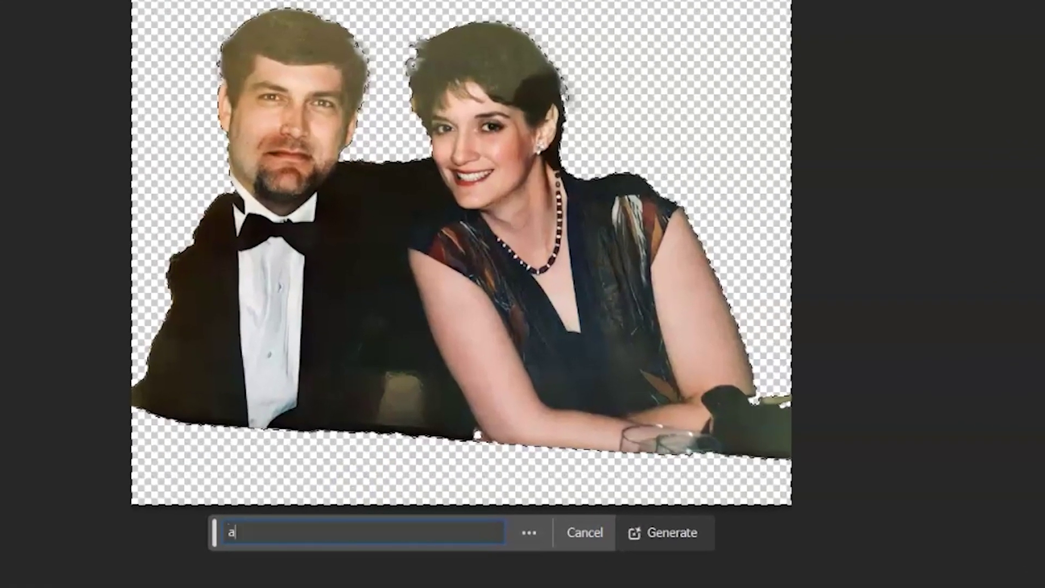
pyautogui.write('dd restu')
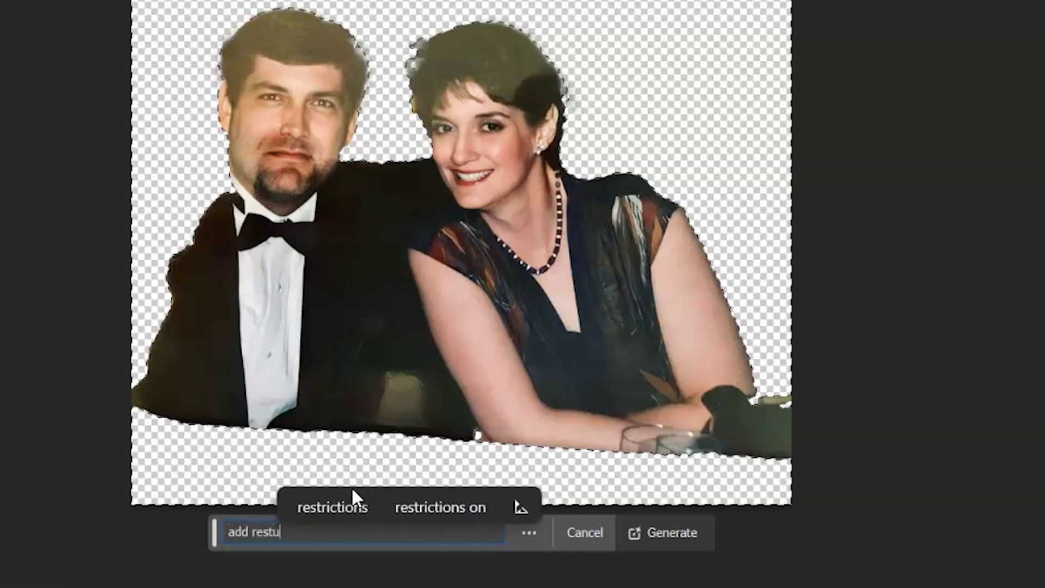
pyautogui.write('rant ')
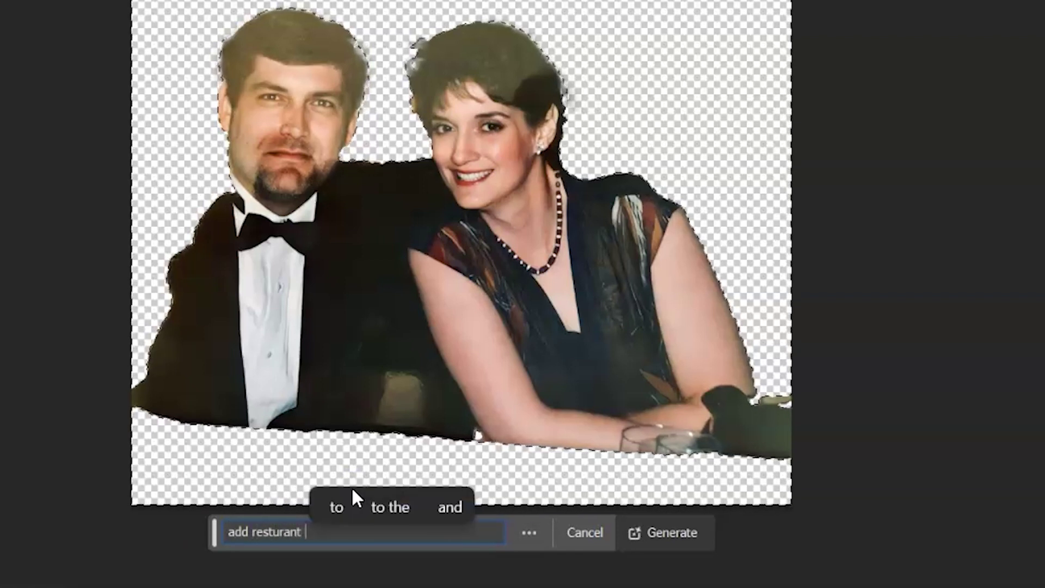
pyautogui.write('backg')
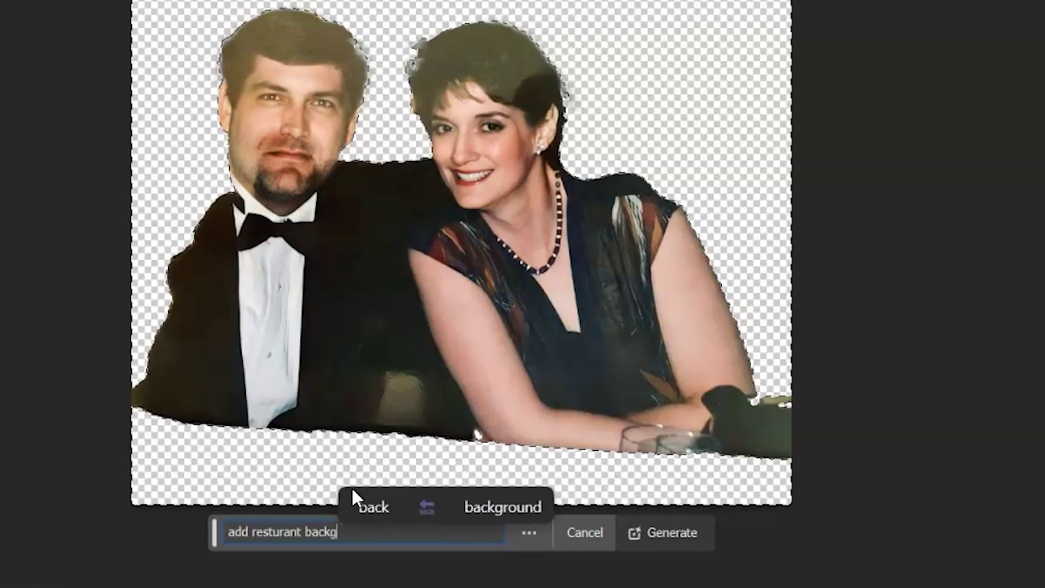
pyautogui.write('round')
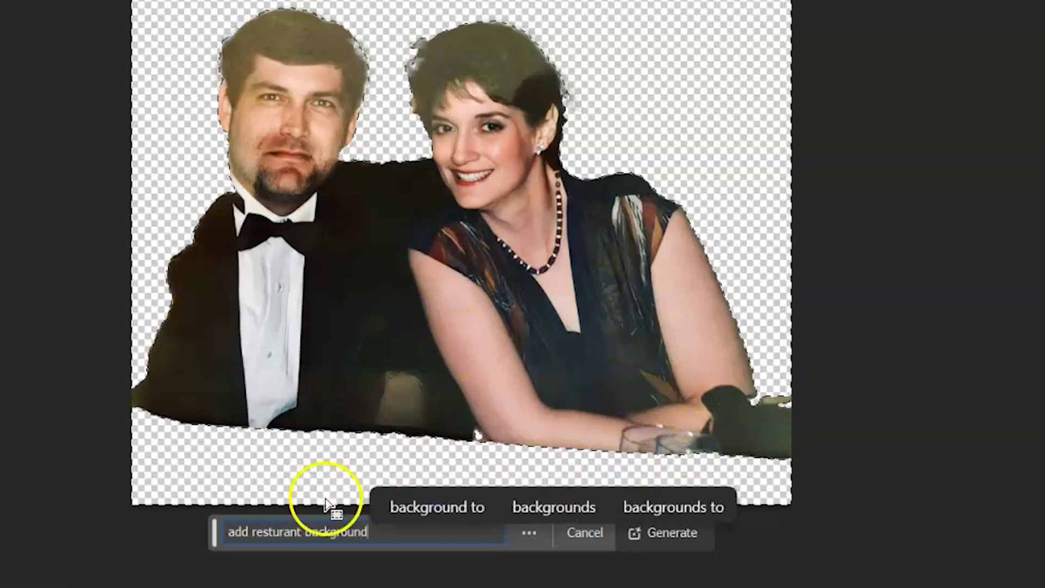
pyautogui.hotkey('ctrl', 'a')
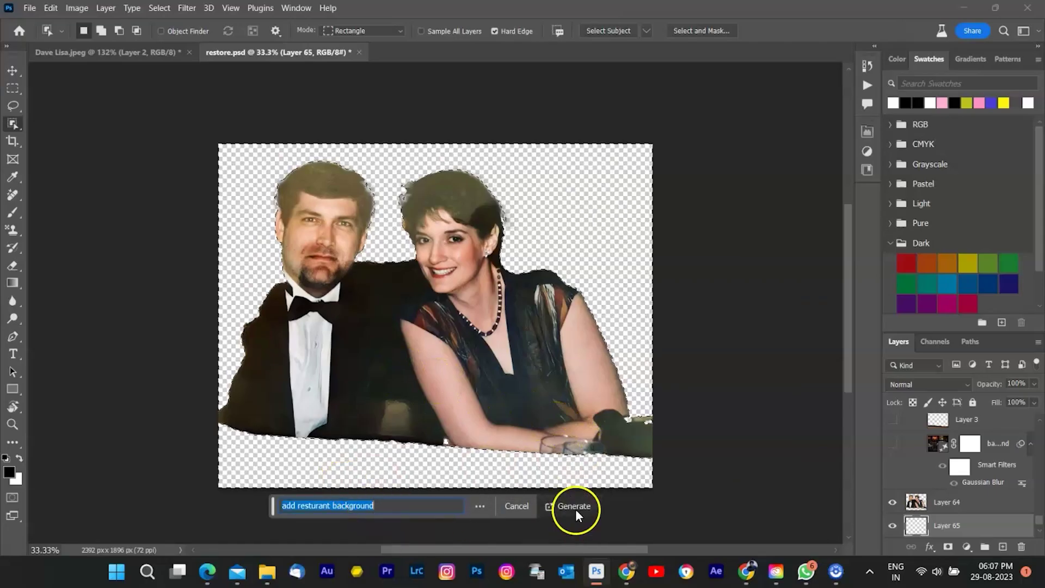
pyautogui.click(576, 509)
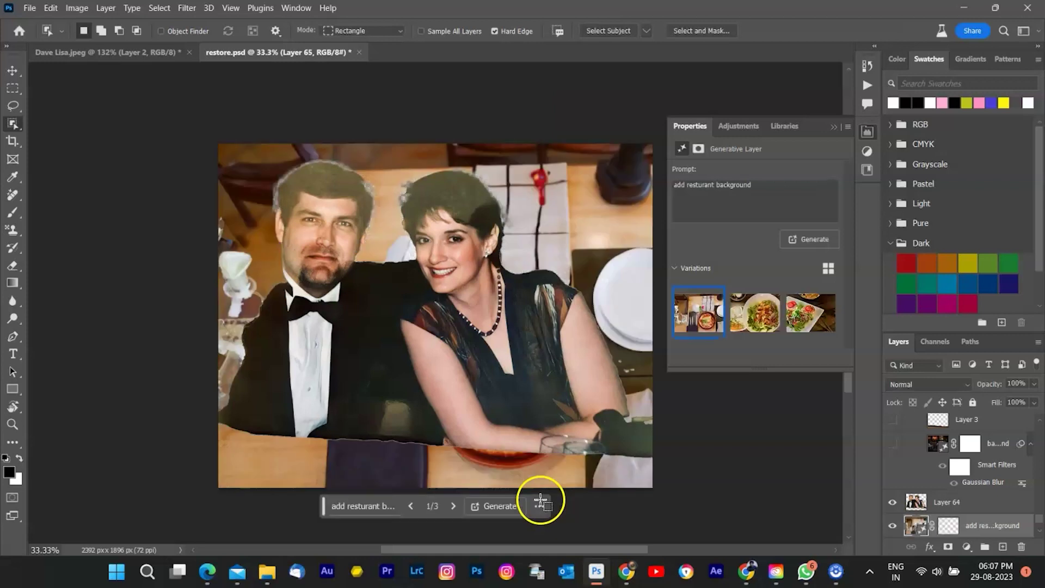
# Regenerate the backdrop as 'dark resturant', keep variation 2, and open its Smart Filters menu
pyautogui.click(755, 313)
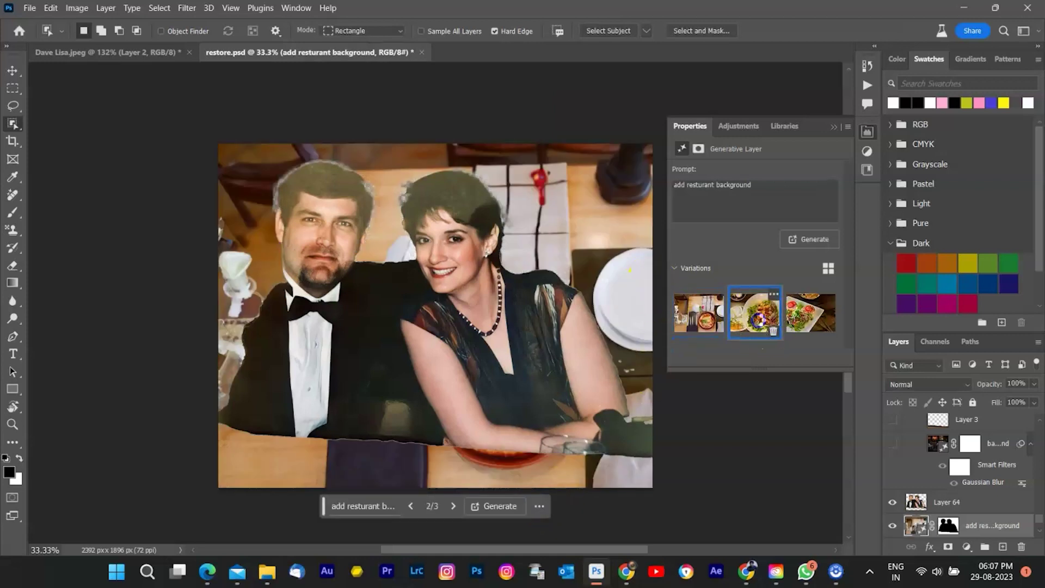
pyautogui.click(811, 239)
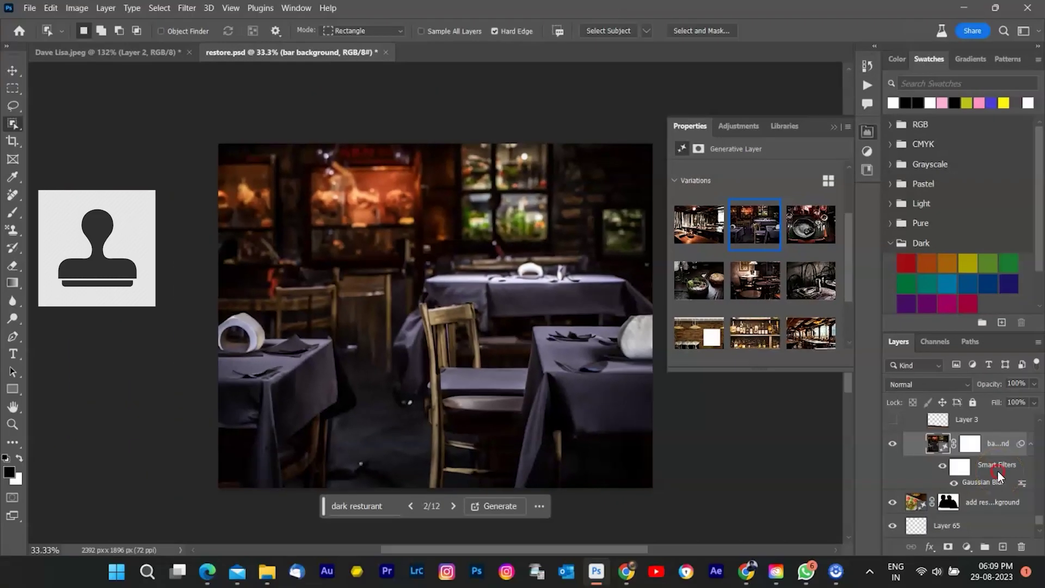
pyautogui.rightClick(1000, 475)
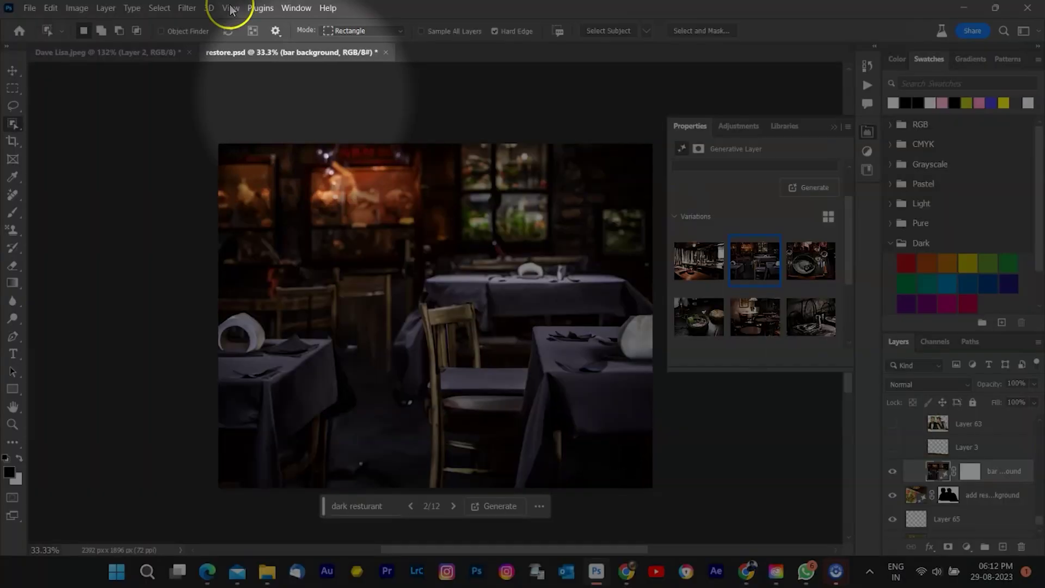
# Apply a Gaussian Blur with an 11.1-pixel radius to the dark restaurant background
pyautogui.click(187, 8)
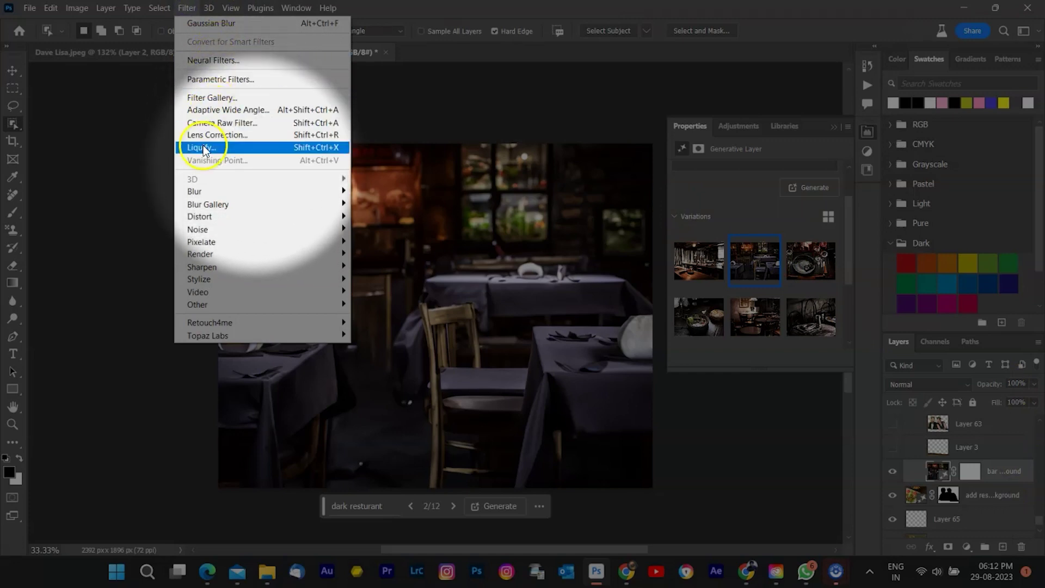
pyautogui.moveTo(201, 191)
pyautogui.click(409, 241)
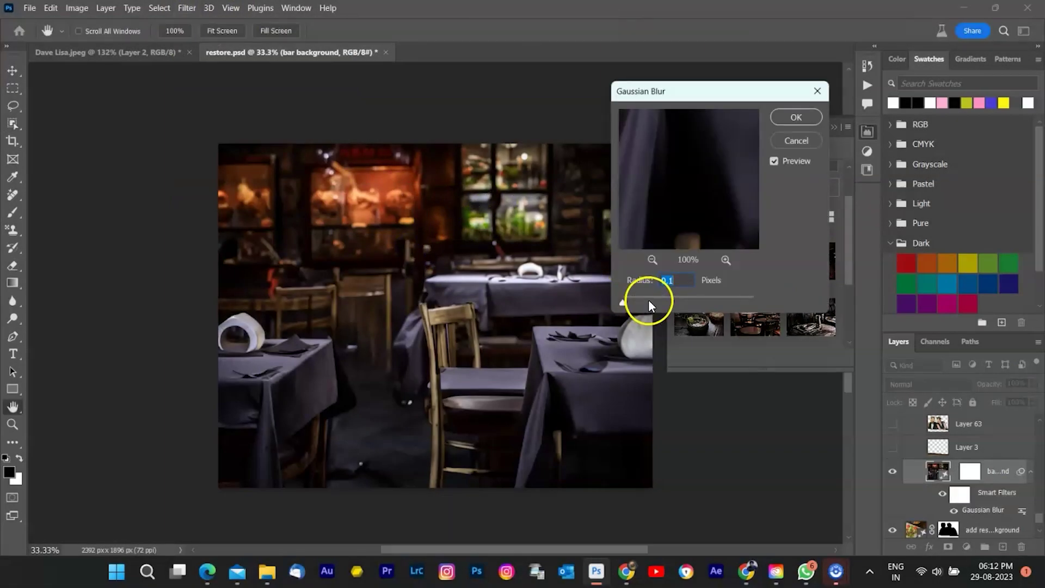
pyautogui.click(633, 303)
pyautogui.moveTo(678, 297); pyautogui.dragTo(675, 296)
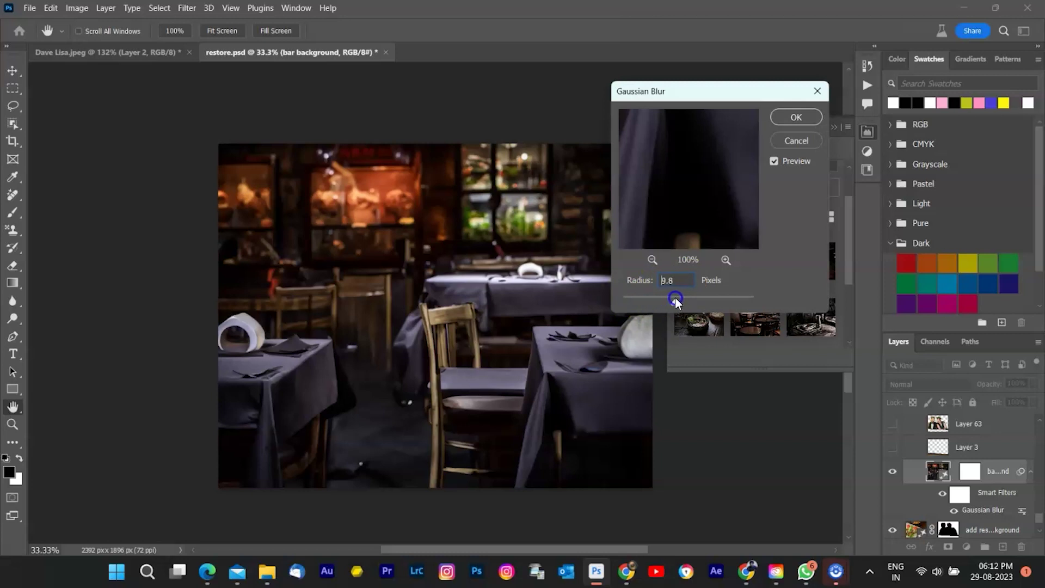
pyautogui.click(789, 117)
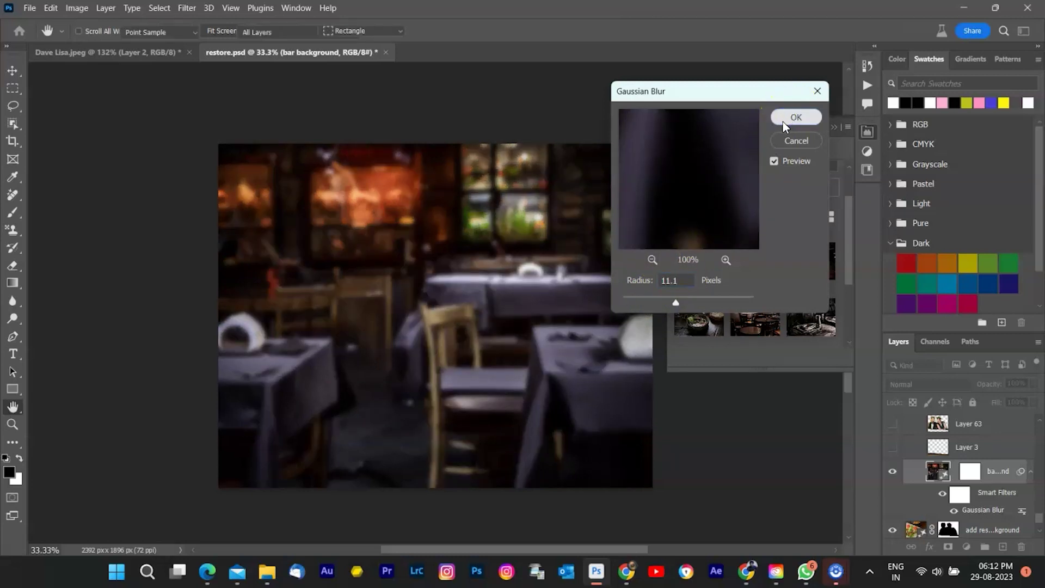
pyautogui.press('w')
pyautogui.click(784, 121)
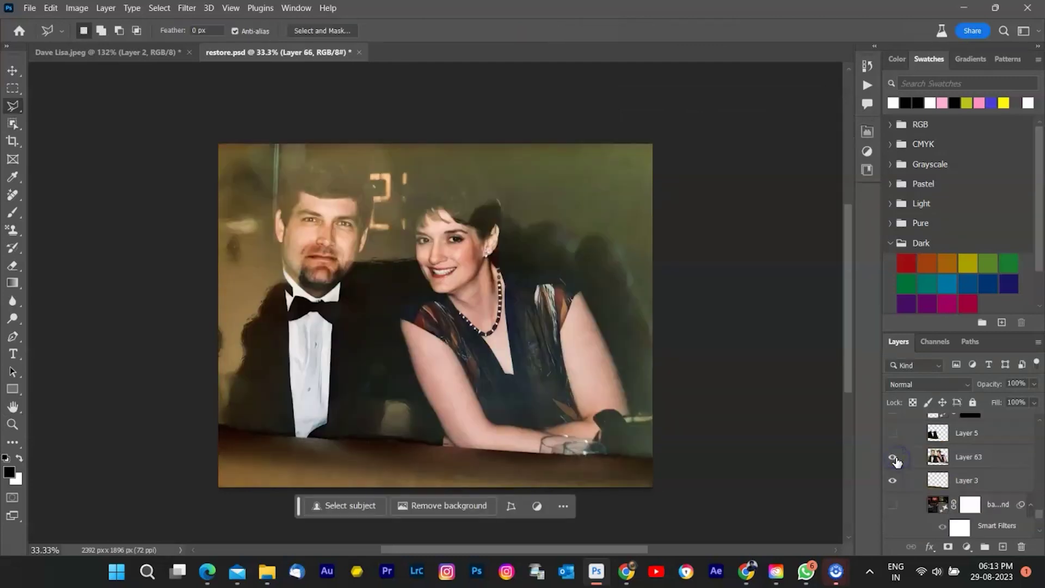
# Load the man's outline from Layer 5's thumbnail as a selection
pyautogui.scroll(1, 793, 467)
pyautogui.scroll(2, 1028, 468)
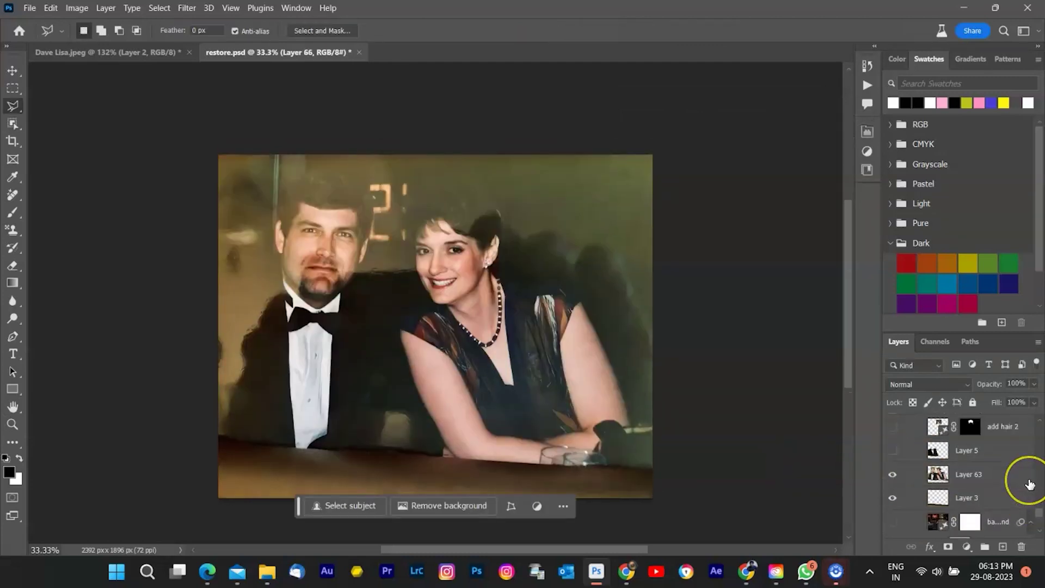
pyautogui.moveTo(986, 467); pyautogui.dragTo(937, 475)
pyautogui.keyDown('ctrl'); pyautogui.click(938, 468); pyautogui.keyUp('ctrl')
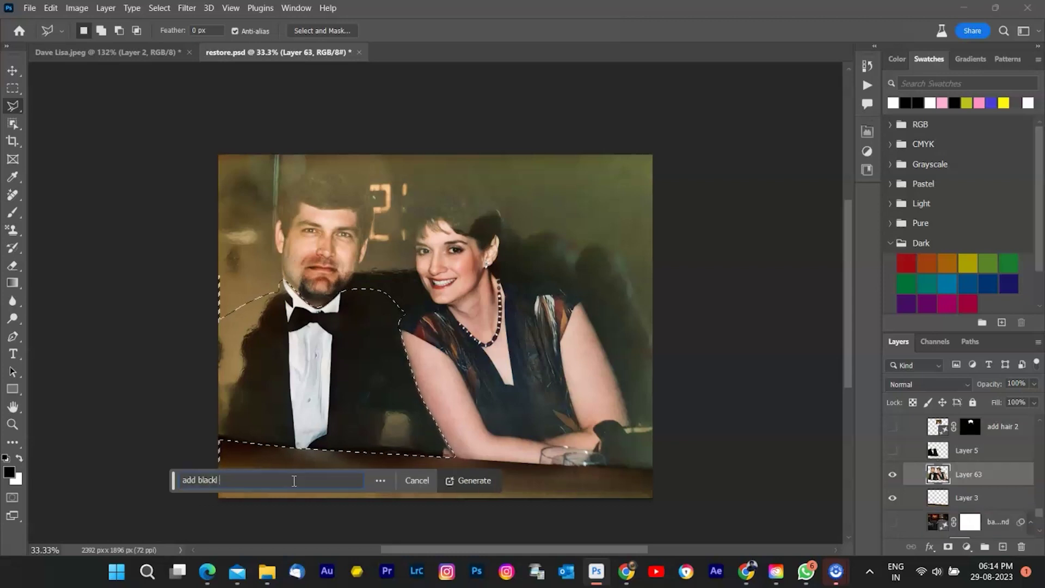
# Generative Fill 'coat with white shirt', pick the bow-tie variation, then tidy the layers
pyautogui.write('coat with white shirt')
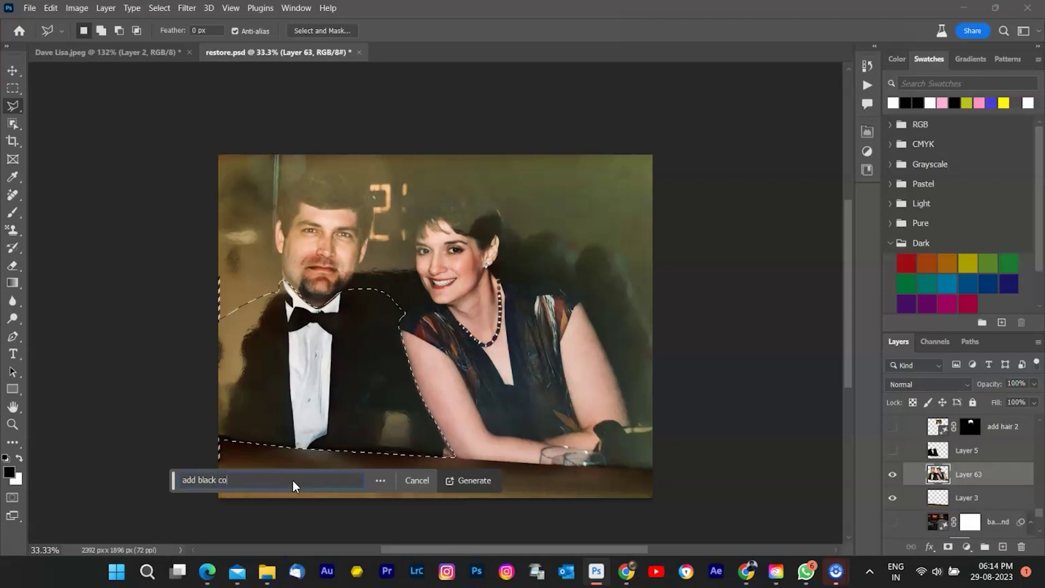
pyautogui.click(473, 482)
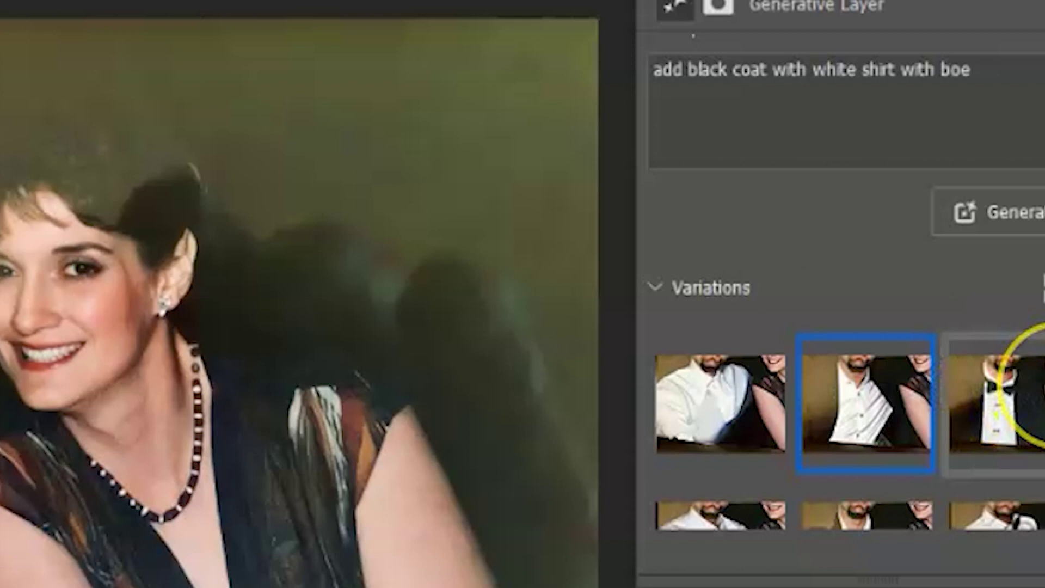
pyautogui.click(1018, 416)
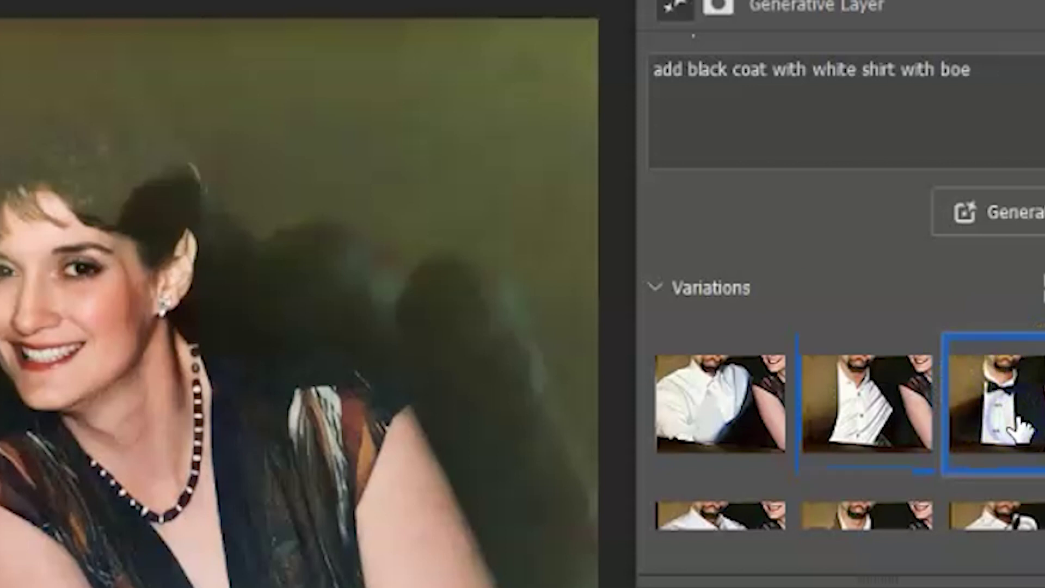
pyautogui.click(893, 451)
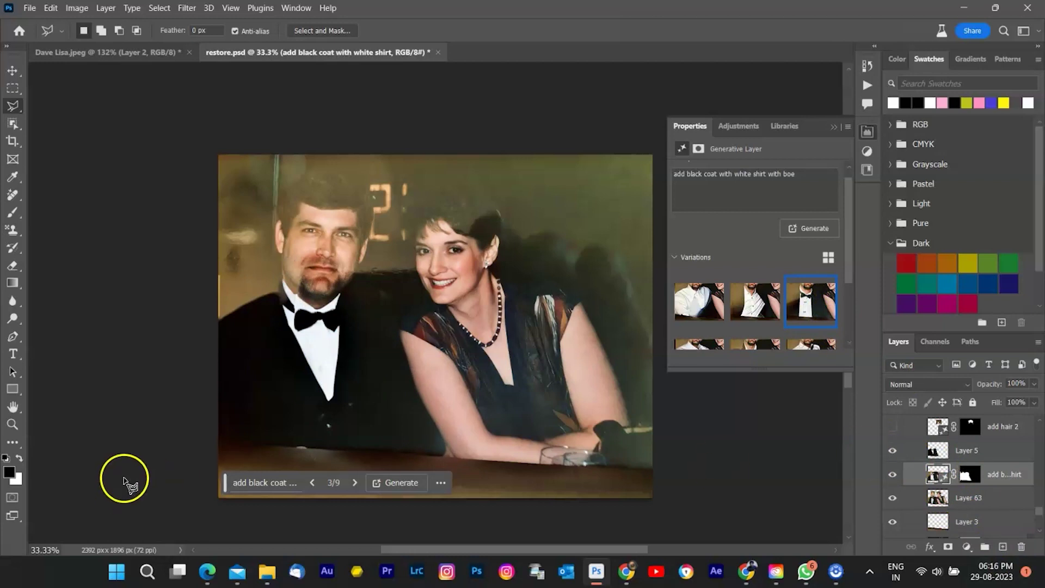
pyautogui.press('Delete')
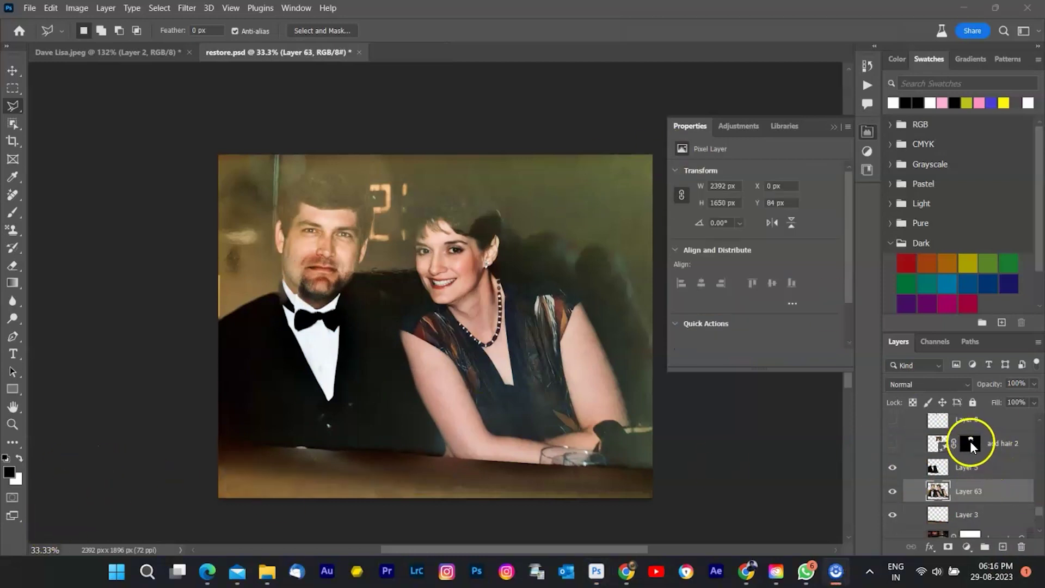
# Load the hair mask selection and Generative Fill it with 'add woman hair'
pyautogui.keyDown('ctrl'); pyautogui.click(969, 443); pyautogui.keyUp('ctrl')
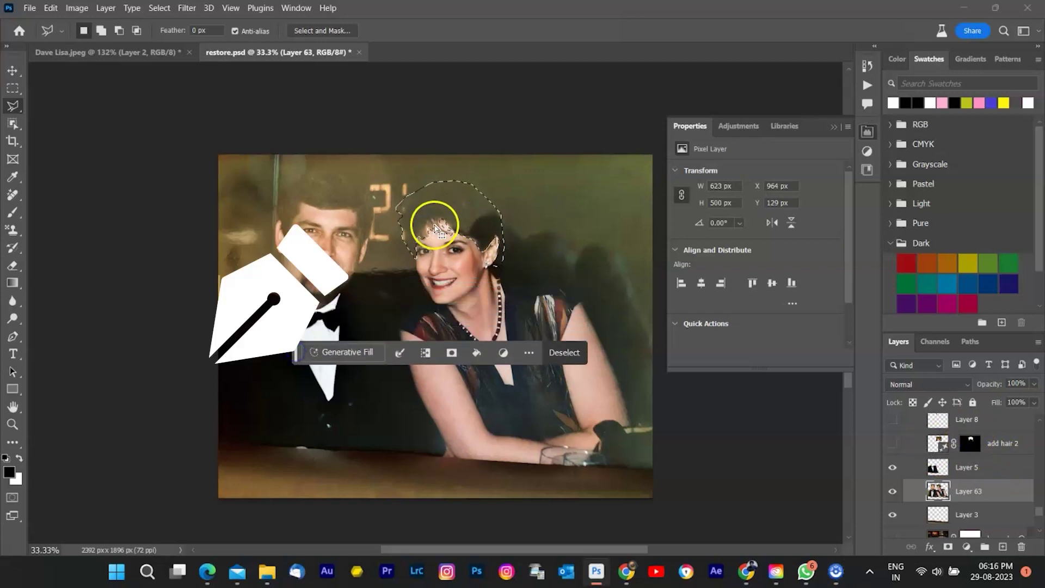
pyautogui.click(345, 353)
pyautogui.write('add')
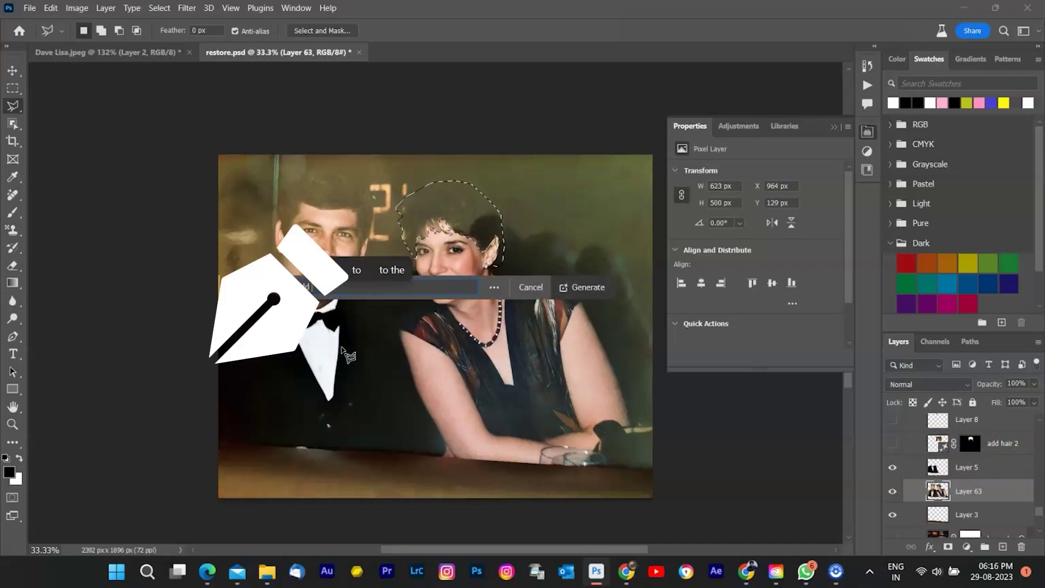
pyautogui.write(' woman hai')
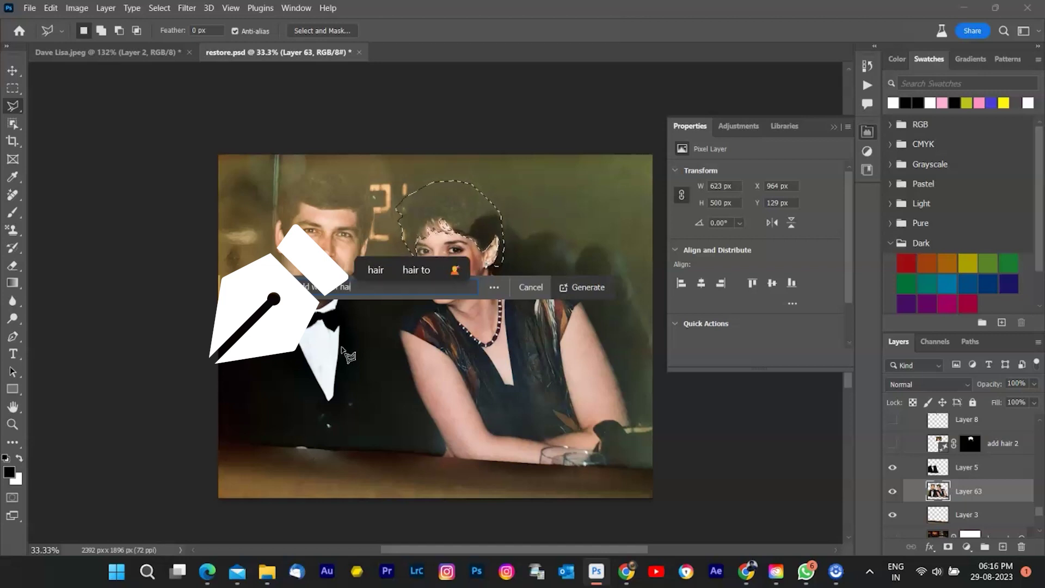
pyautogui.write('r')
pyautogui.click(588, 287)
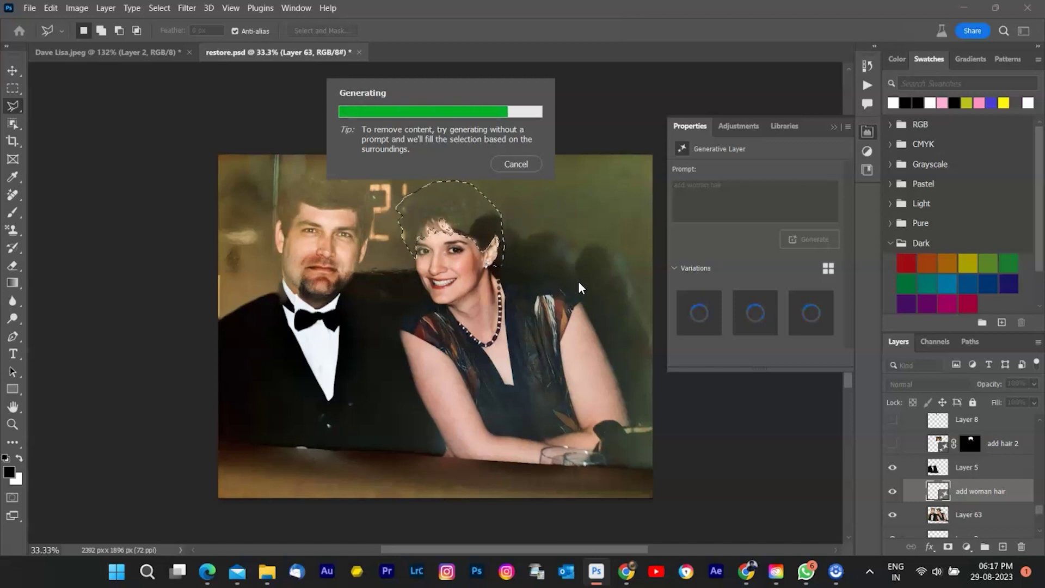
# Turn on the add hair 2 layer to show the woman's short hair
pyautogui.click(661, 252)
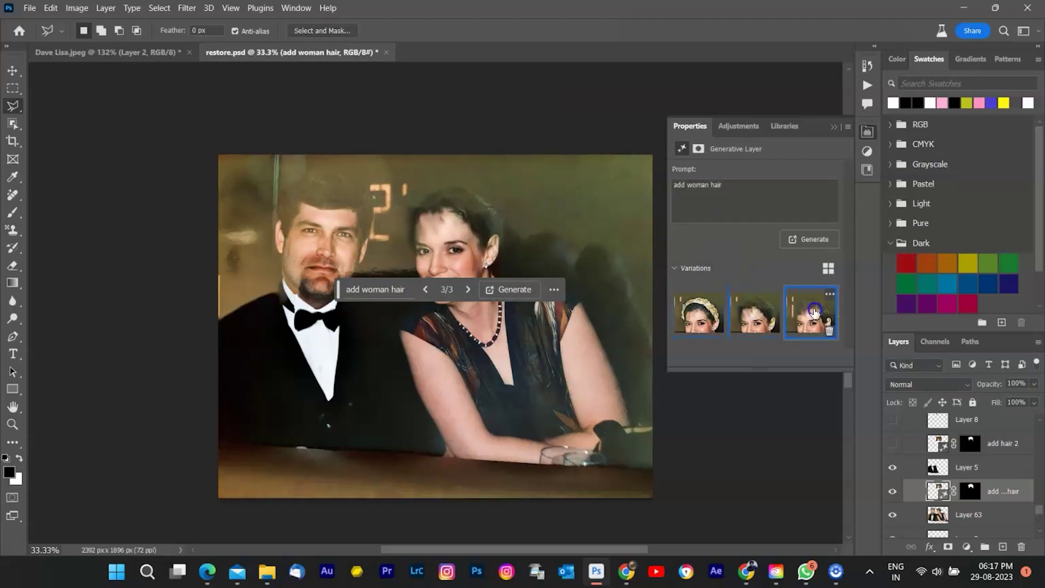
pyautogui.scroll(-2, 784, 305)
pyautogui.click(894, 444)
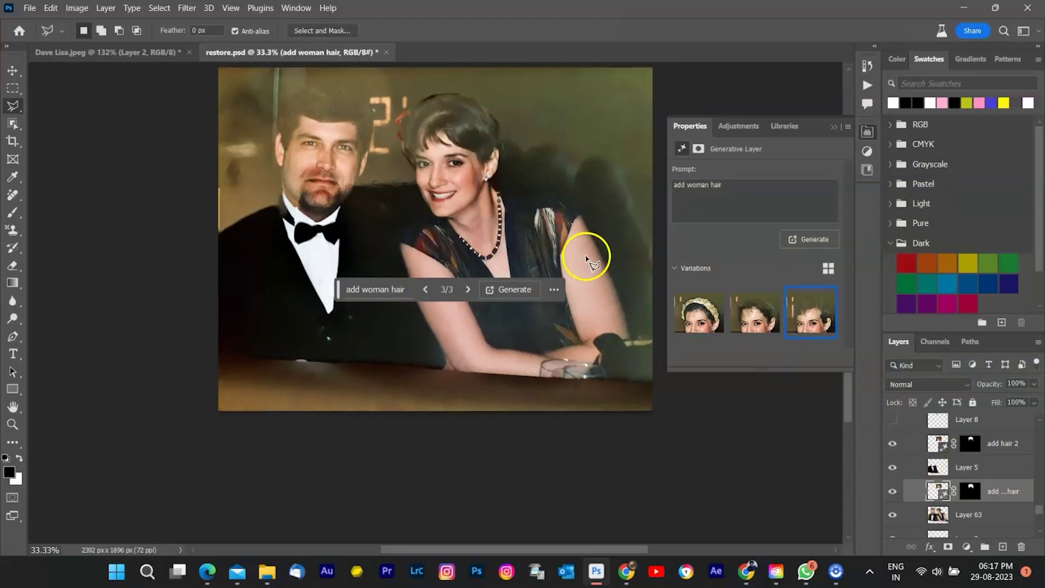
pyautogui.scroll(1, 593, 265)
# Delete the 'add woman hair' layer, show the man's generated hair, then hide the add hair layer
pyautogui.press('Delete')
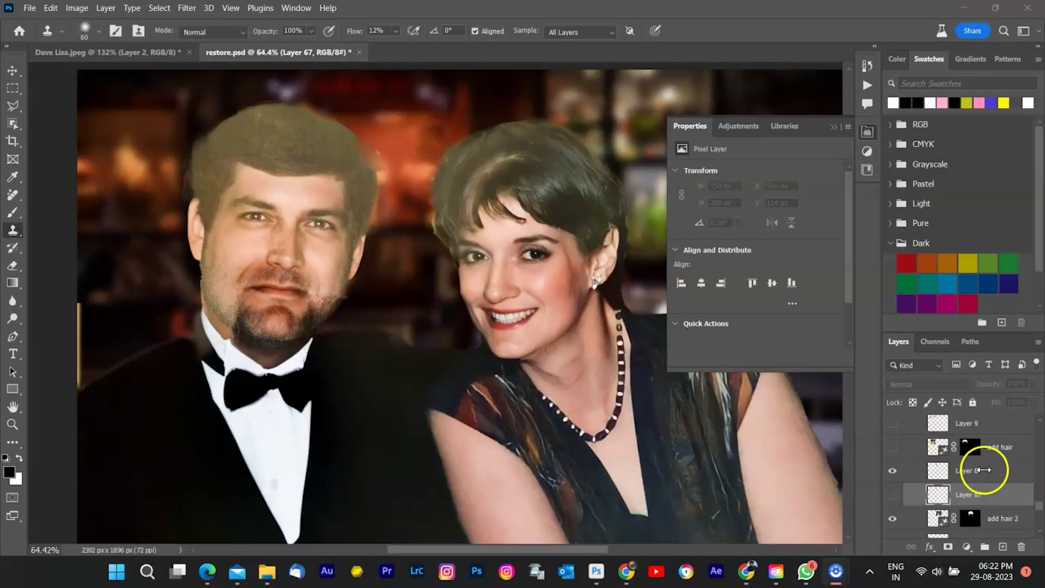
pyautogui.keyDown('ctrl'); pyautogui.click(970, 447); pyautogui.keyUp('ctrl')
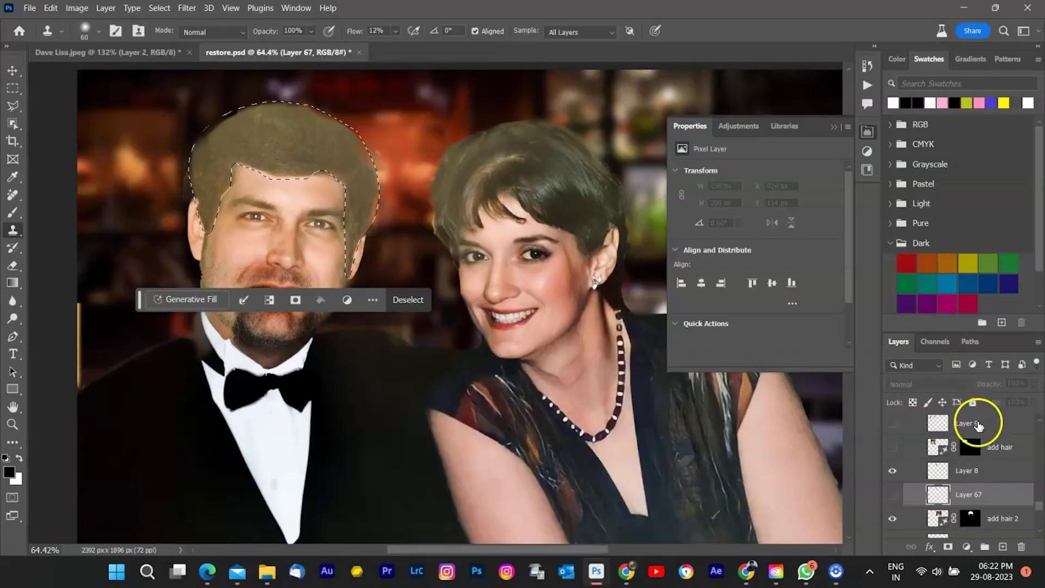
pyautogui.click(893, 447)
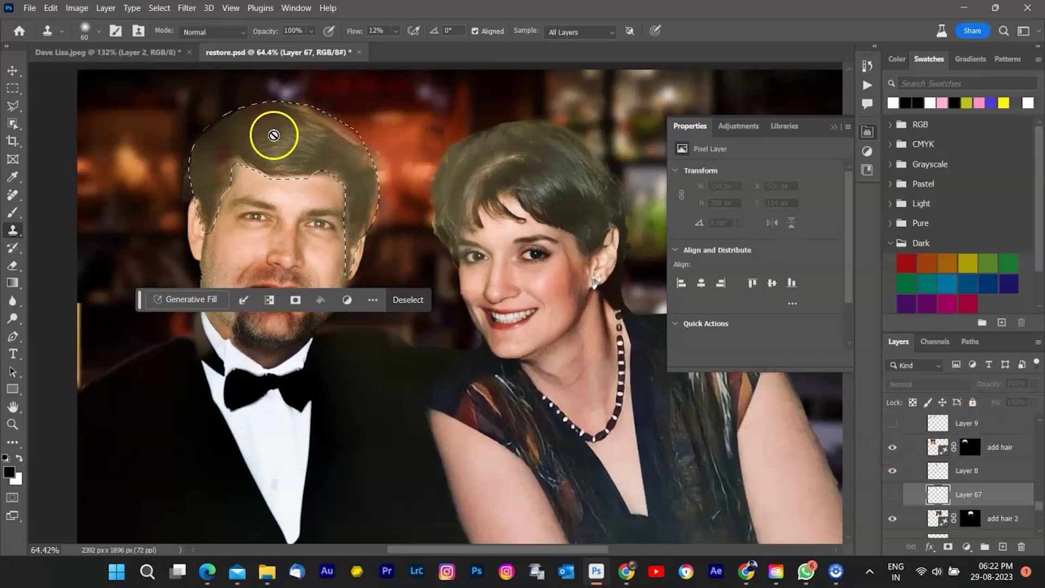
pyautogui.click(408, 299)
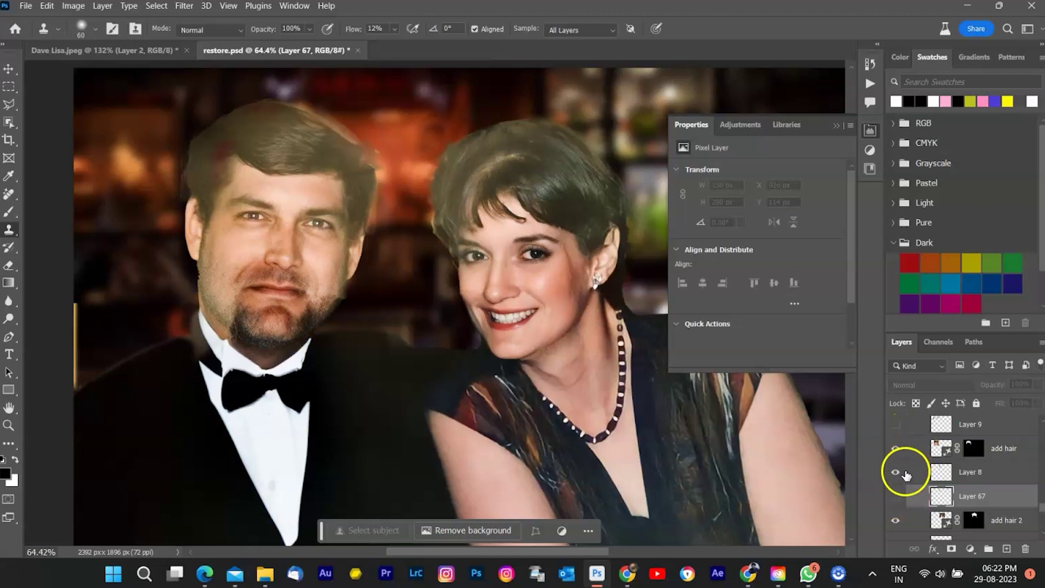
pyautogui.click(898, 457)
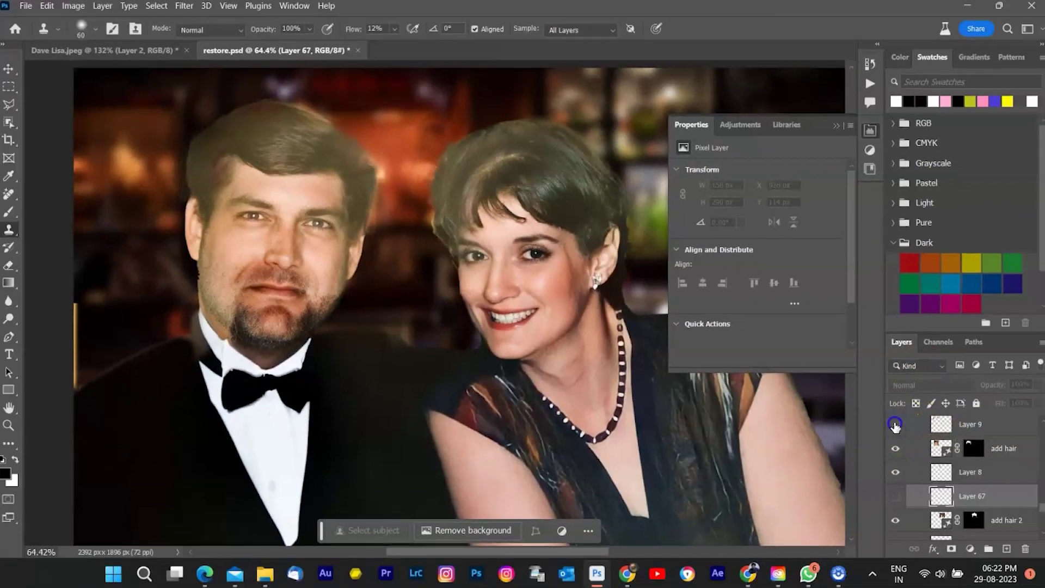
# Hide Layer 9's hair patch and scroll through the hair layers to review them
pyautogui.click(896, 425)
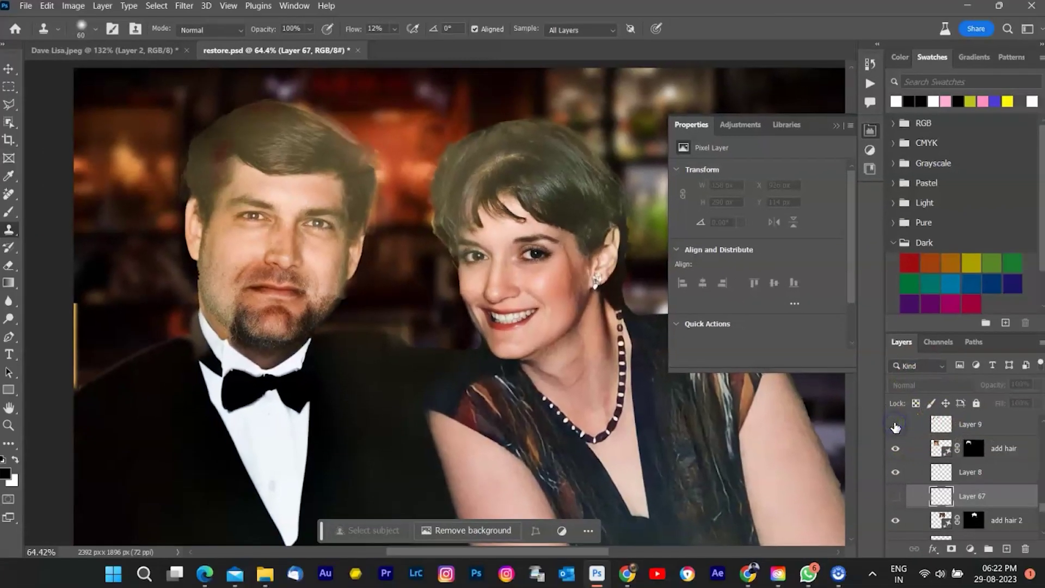
pyautogui.scroll(1, 338, 163)
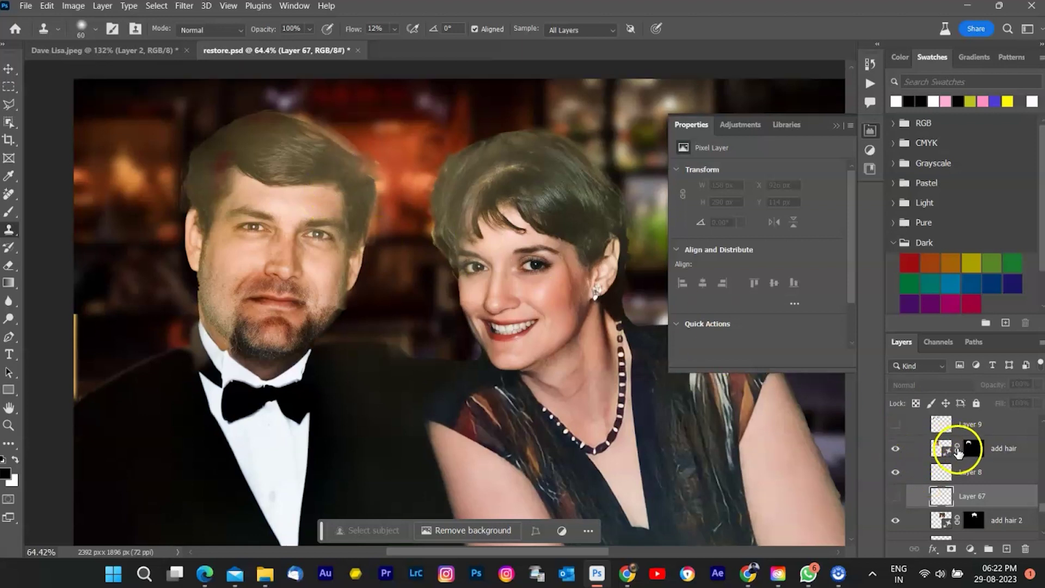
pyautogui.scroll(2, 975, 460)
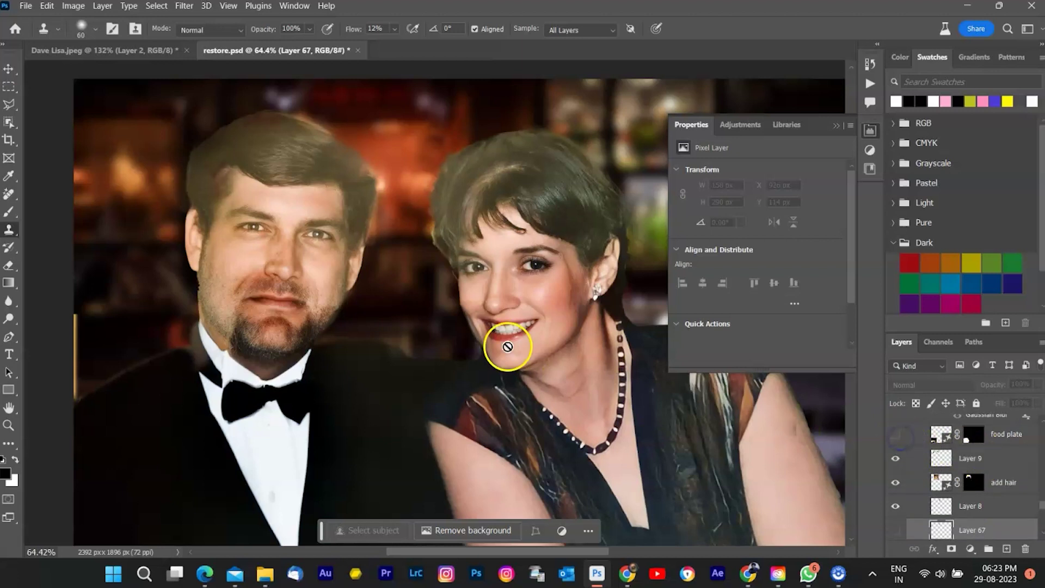
pyautogui.scroll(-3, 508, 346)
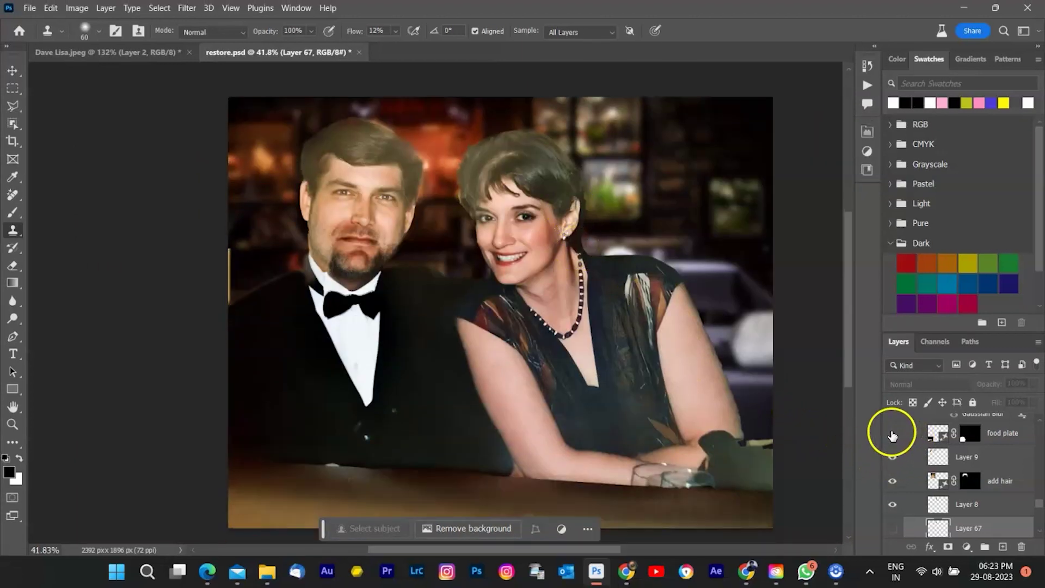
# Show the food plate layer on the table and toggle the blurred layer above it
pyautogui.click(892, 434)
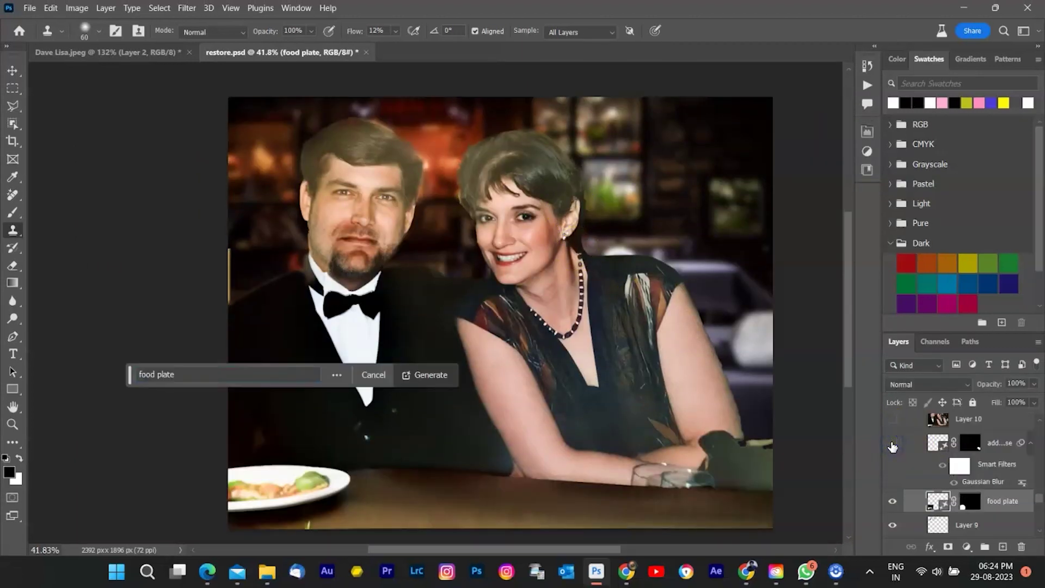
pyautogui.moveTo(684, 437); pyautogui.dragTo(507, 388)
pyautogui.click(892, 442)
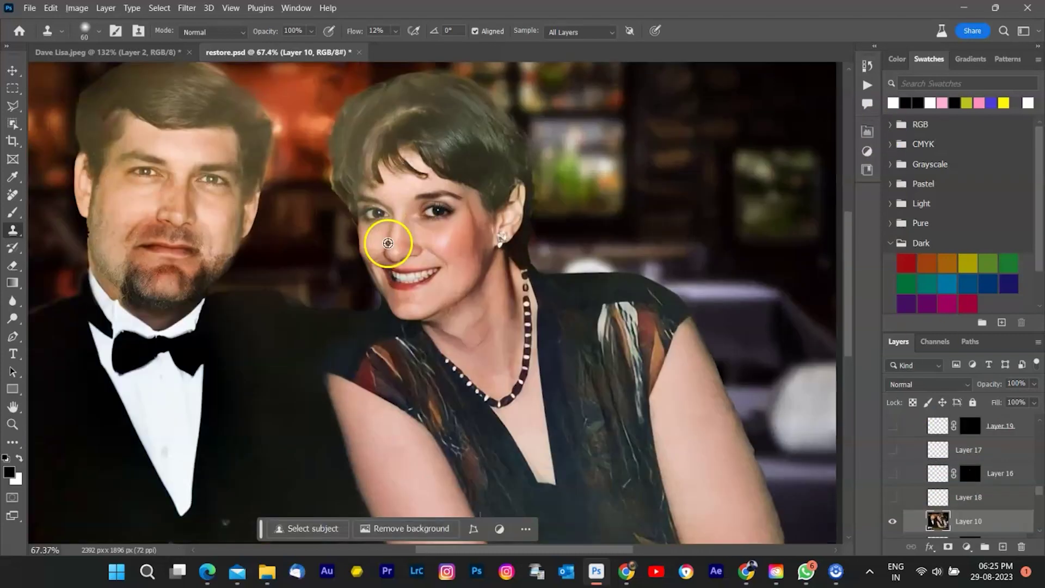
# Close the Pen path around the woman's eye and convert it into a selection
pyautogui.scroll(3, 388, 243)
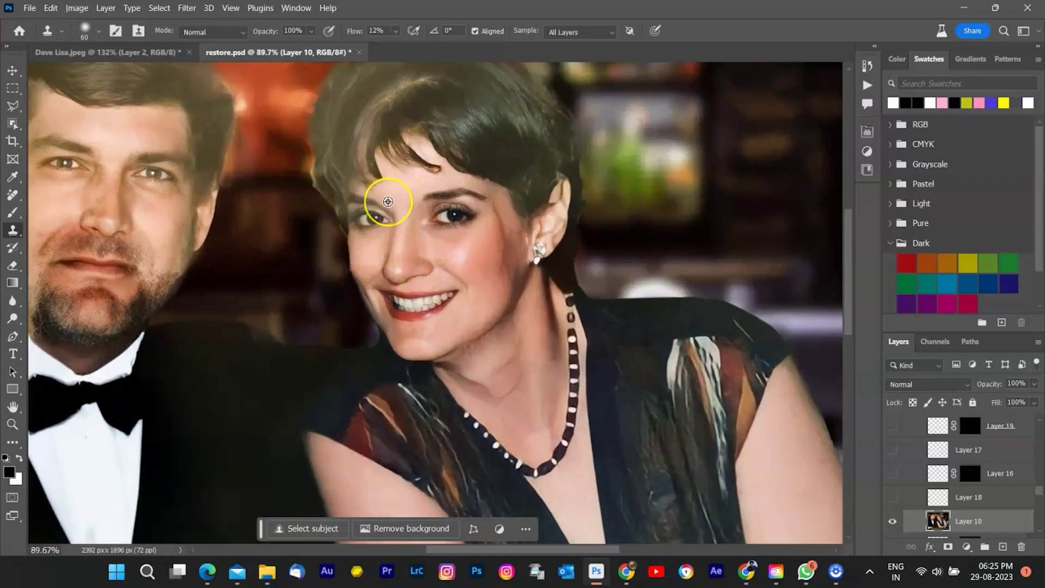
pyautogui.scroll(1, 381, 218)
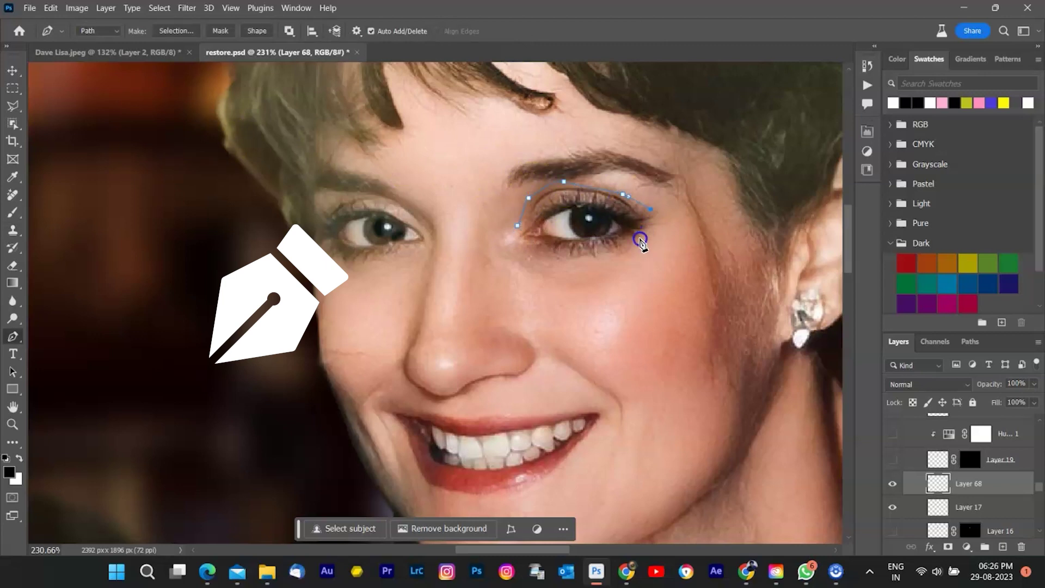
pyautogui.click(640, 239)
pyautogui.rightClick(527, 217)
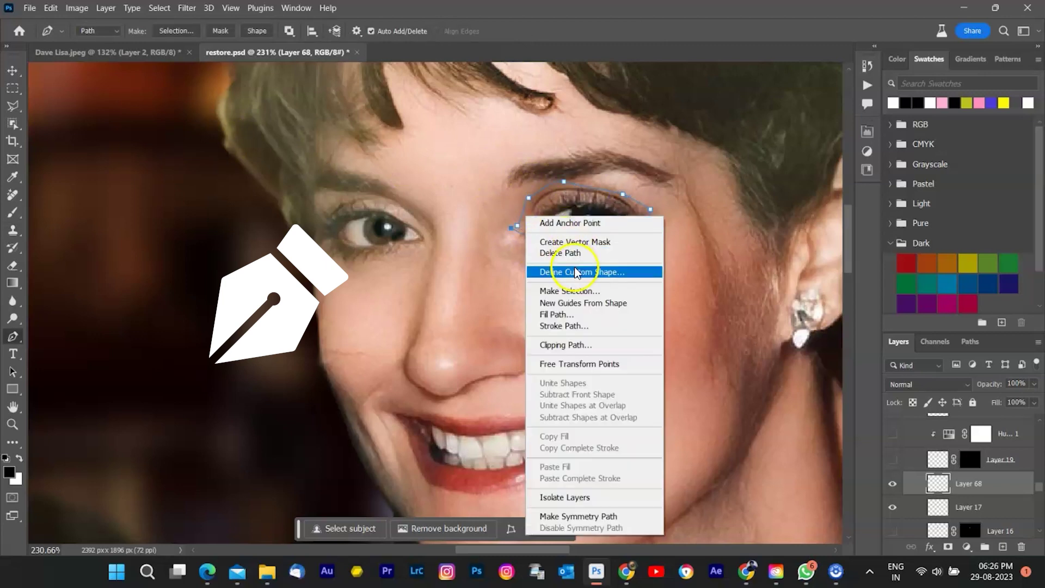
pyautogui.click(569, 290)
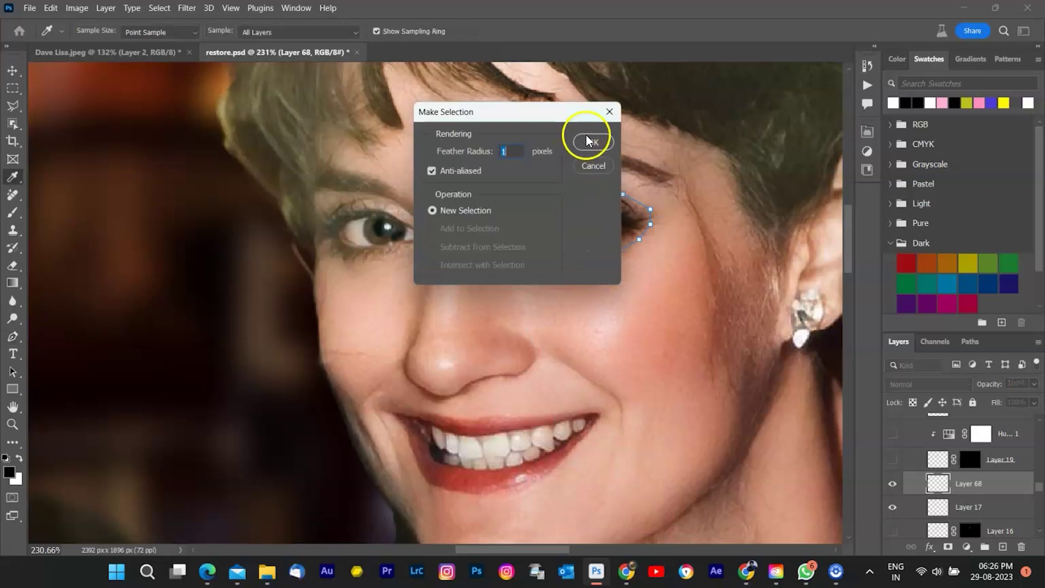
pyautogui.click(593, 140)
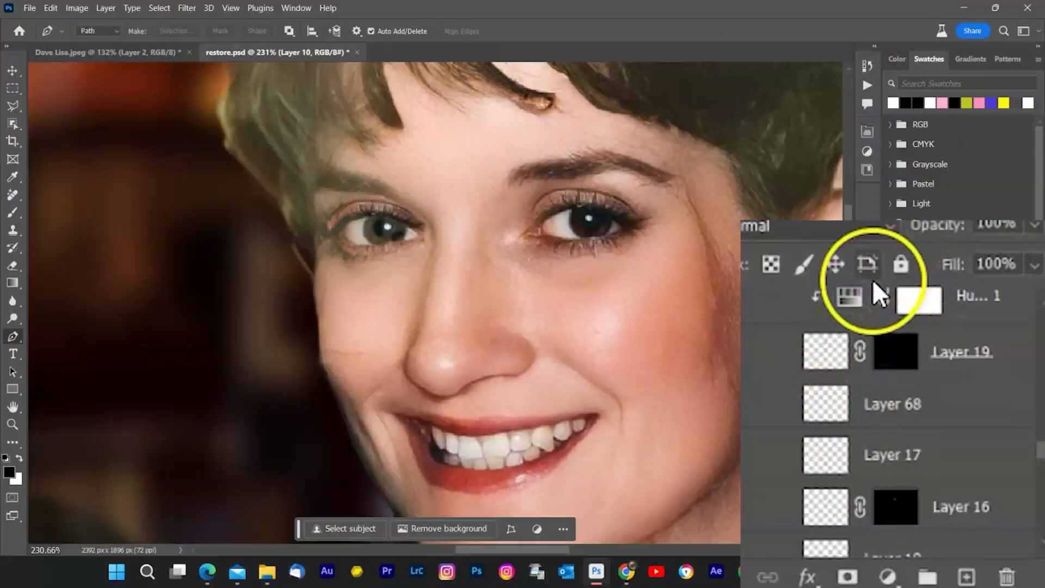
# Fill Layer 19's mask with black and select the Hue/Saturation 1 adjustment layer
pyautogui.click(965, 437)
pyautogui.hotkey('ctrl', 'i')
pyautogui.scroll(3, 747, 373)
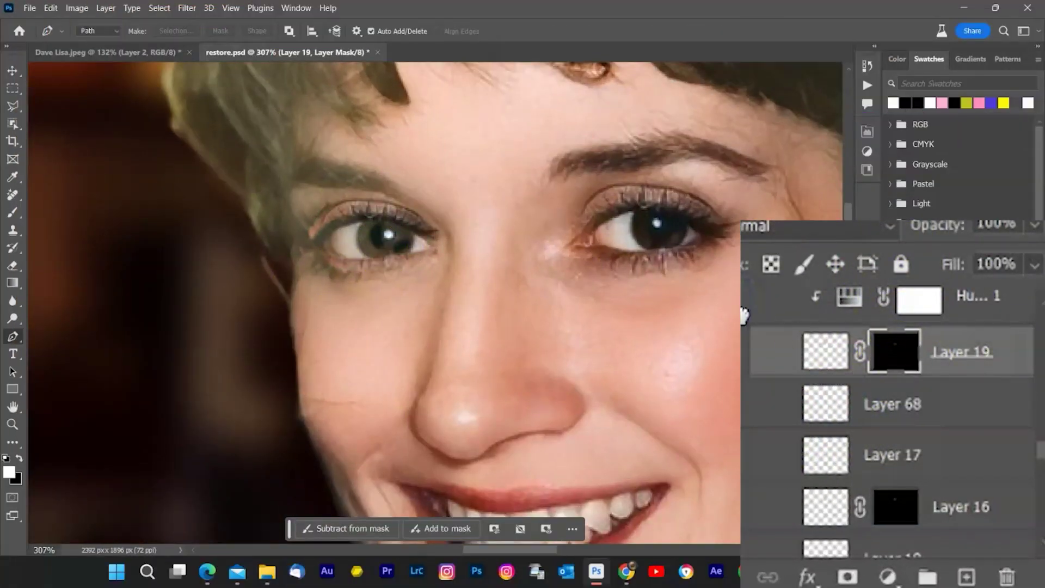
pyautogui.click(919, 300)
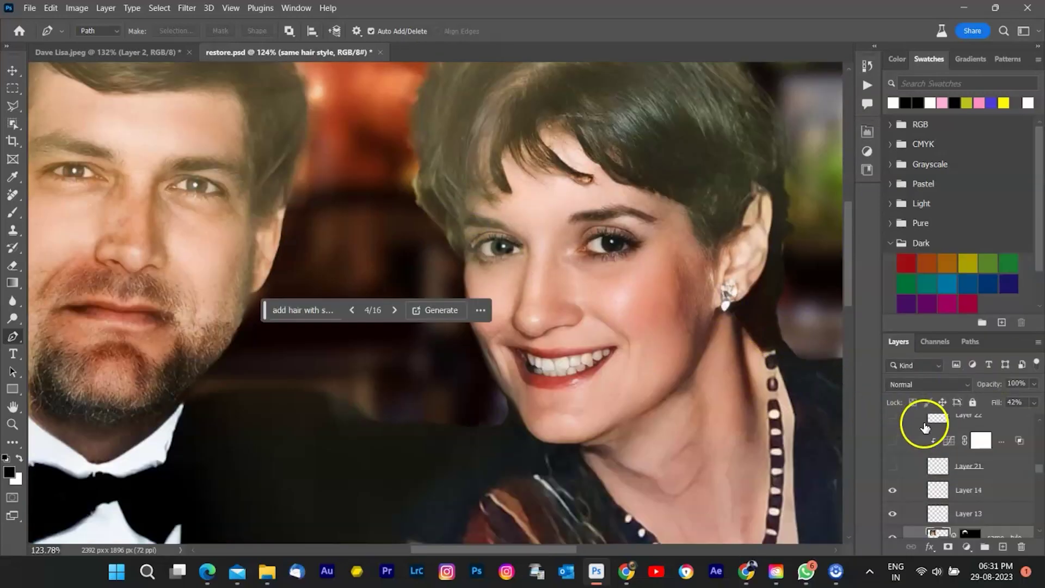
# Move Layer 22 toward Layer 21, load Layer 21's selection, and set Clone Stamp to size 10
pyautogui.moveTo(925, 426); pyautogui.dragTo(938, 467)
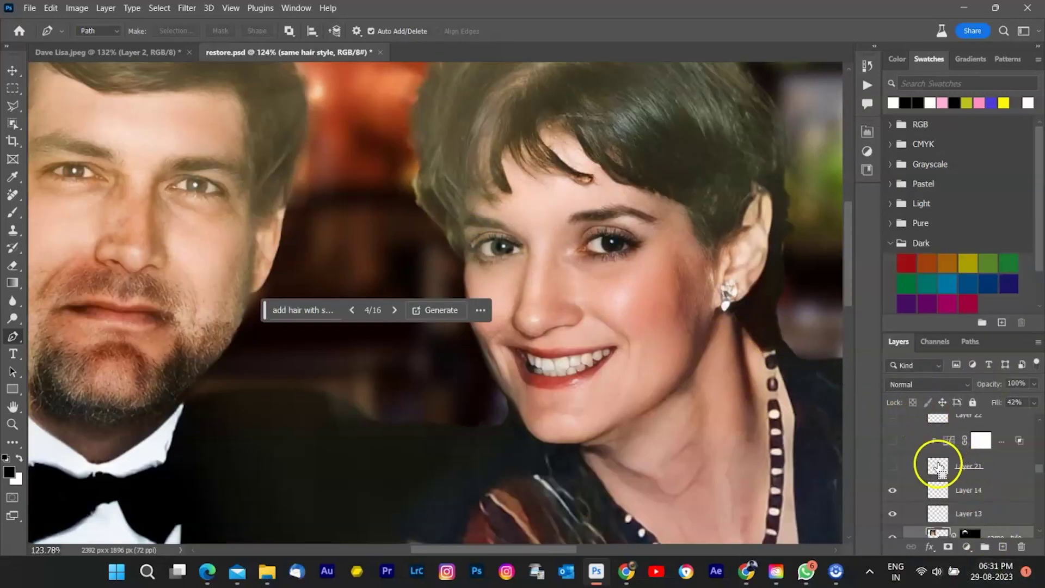
pyautogui.keyDown('ctrl'); pyautogui.click(937, 466); pyautogui.keyUp('ctrl')
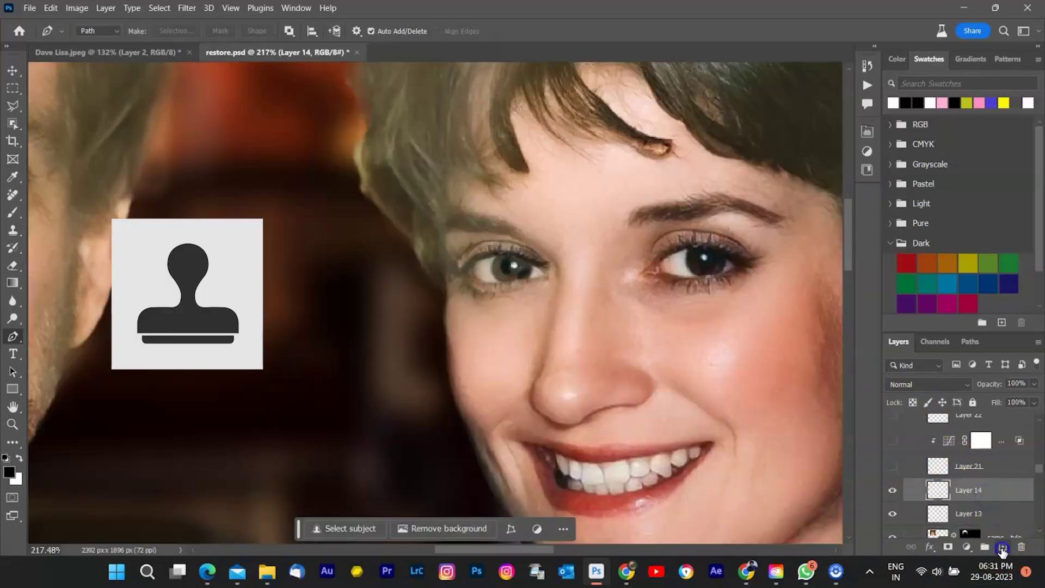
pyautogui.click(13, 232)
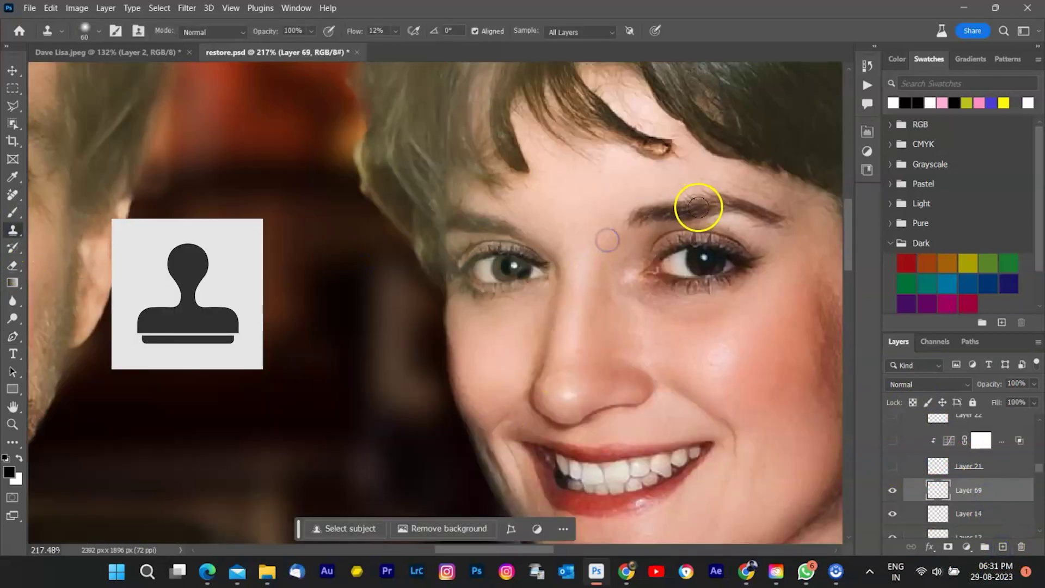
pyautogui.press('[')
pyautogui.press('[')
pyautogui.press('[')
pyautogui.press('[')
pyautogui.press('[')
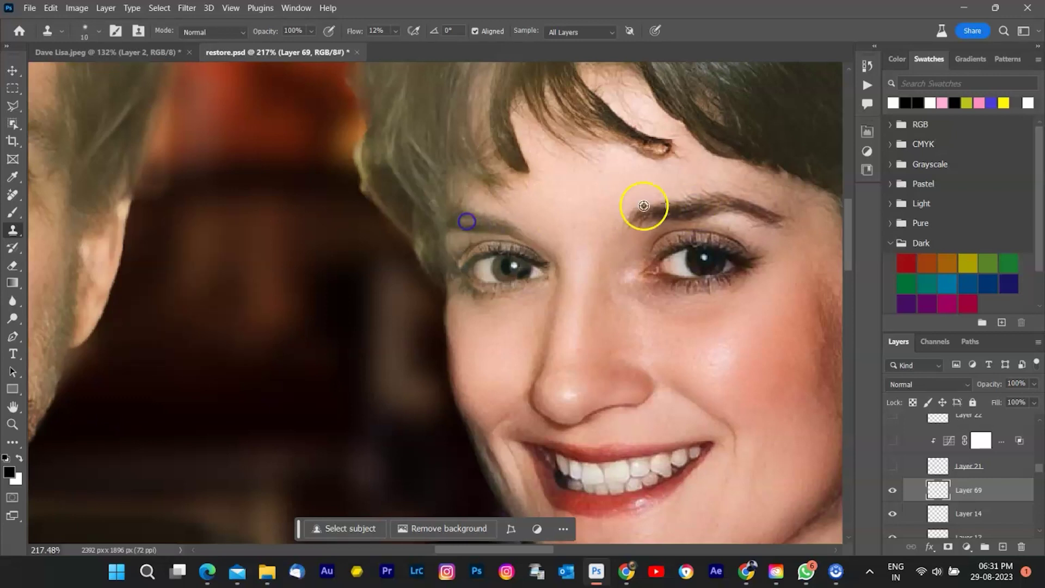
# Delete then restore Layer 69, and switch to the Remove tool at size 200
pyautogui.rightClick(978, 492)
pyautogui.click(898, 88)
pyautogui.click(479, 221)
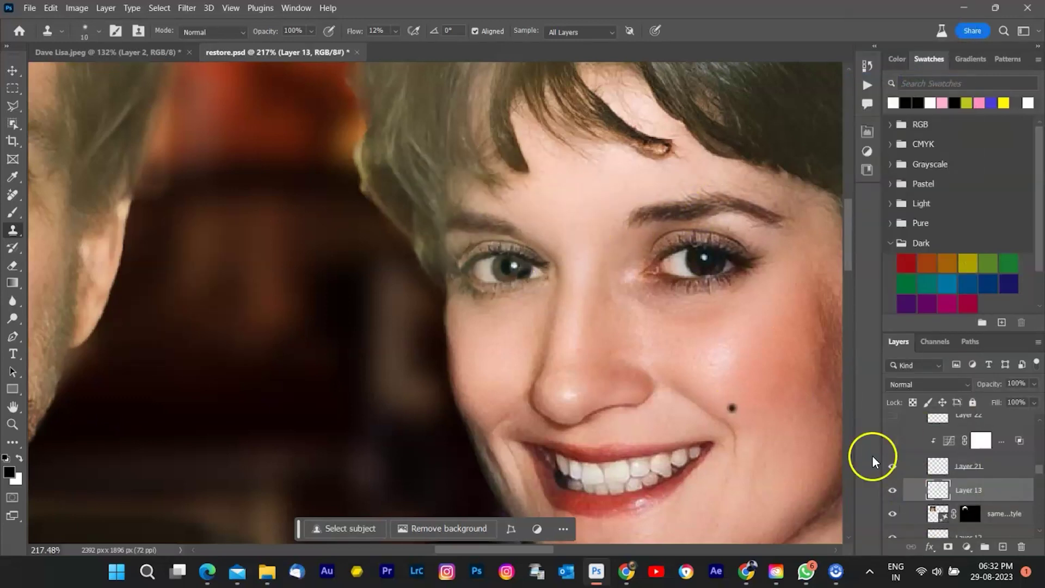
pyautogui.click(950, 442)
pyautogui.hotkey('ctrl', 'z')
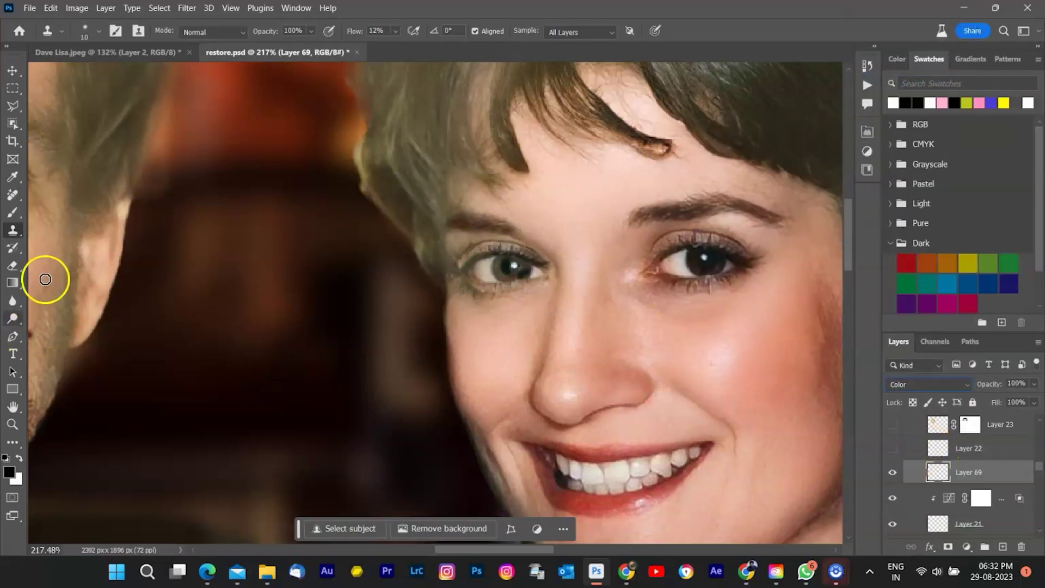
pyautogui.click(13, 194)
pyautogui.press('[')
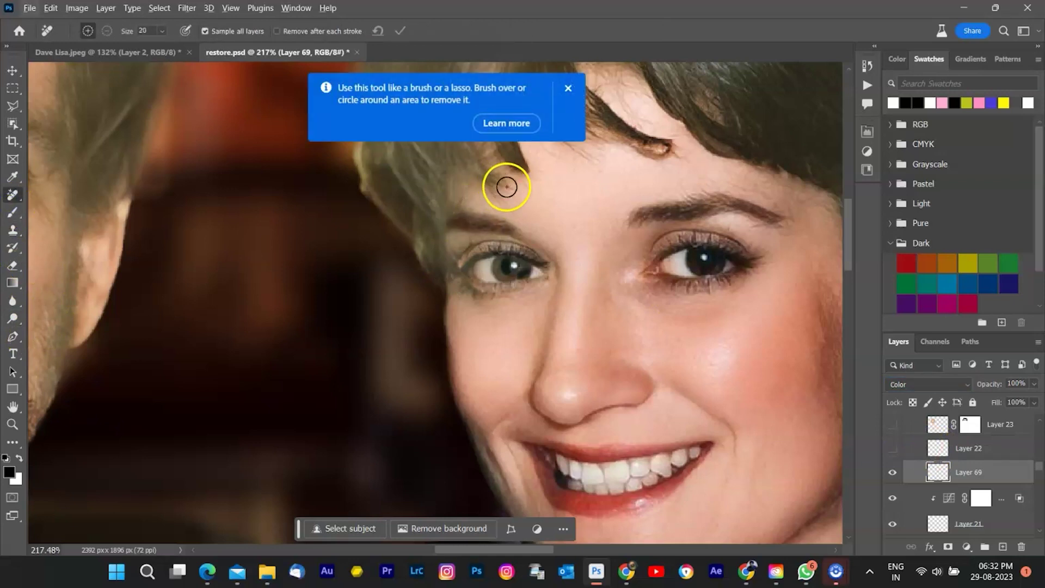
pyautogui.click(568, 88)
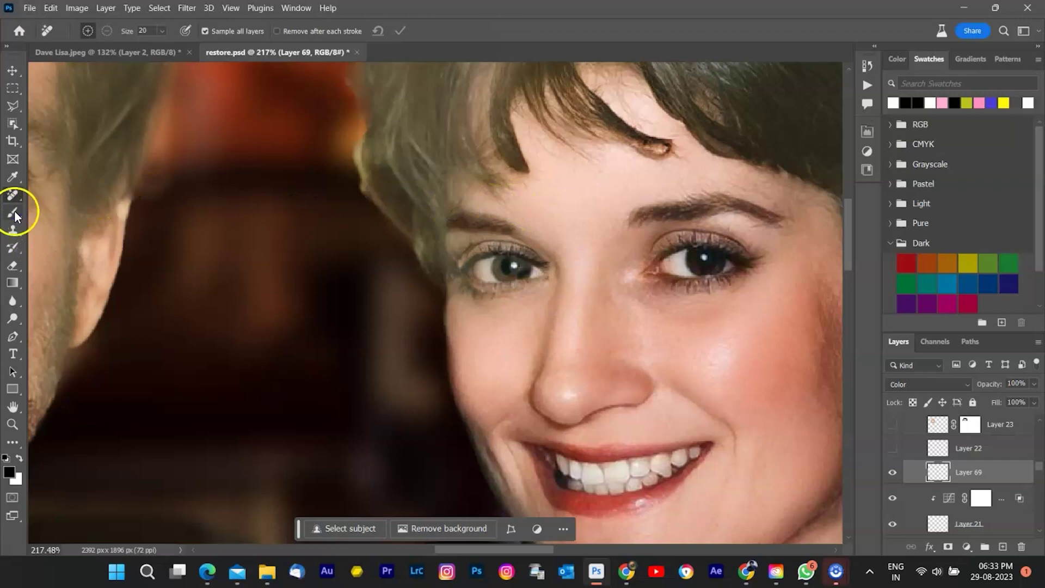
# Switch to the Brush tool and open the Filter menu
pyautogui.press('b')
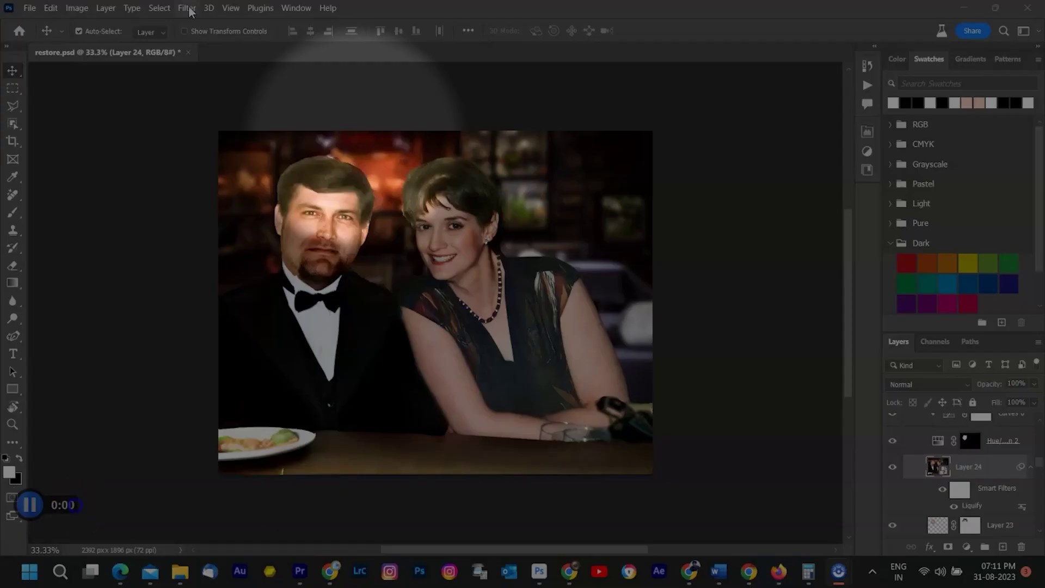
pyautogui.click(190, 8)
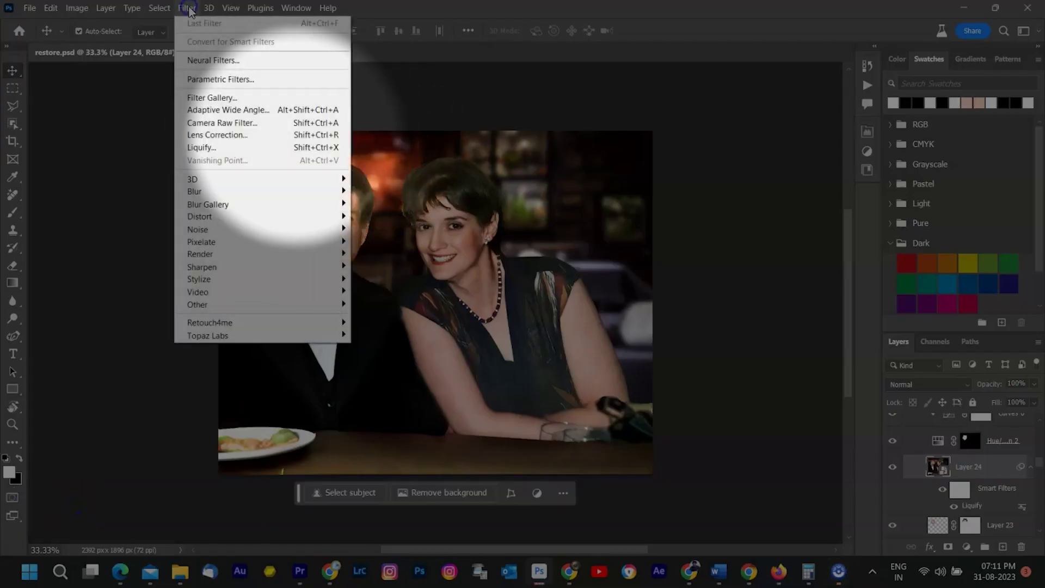
# In Liquify, try a Forward Warp stroke on the man's mouth corner, then cancel
pyautogui.click(211, 148)
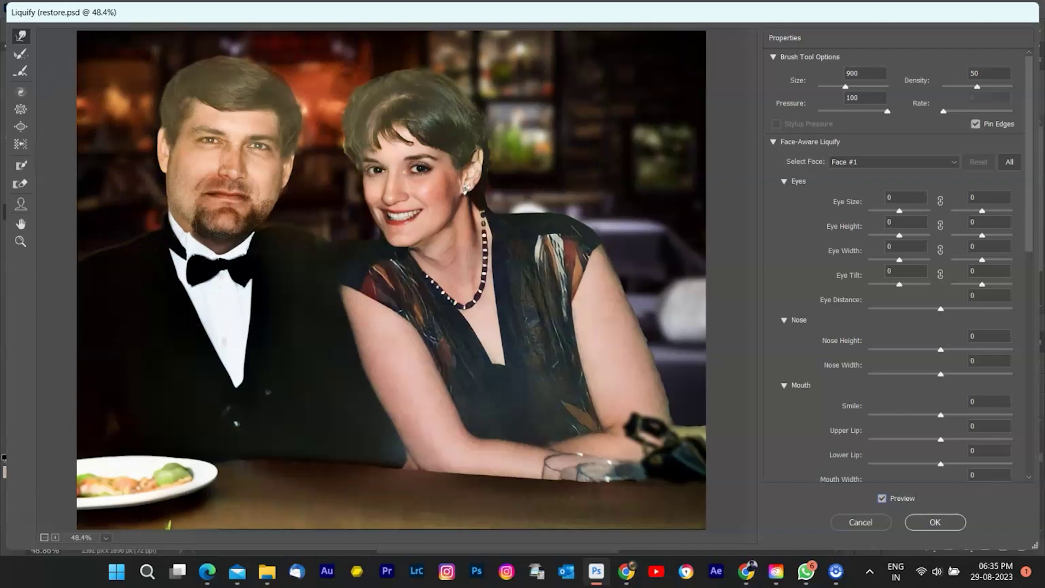
pyautogui.click(21, 203)
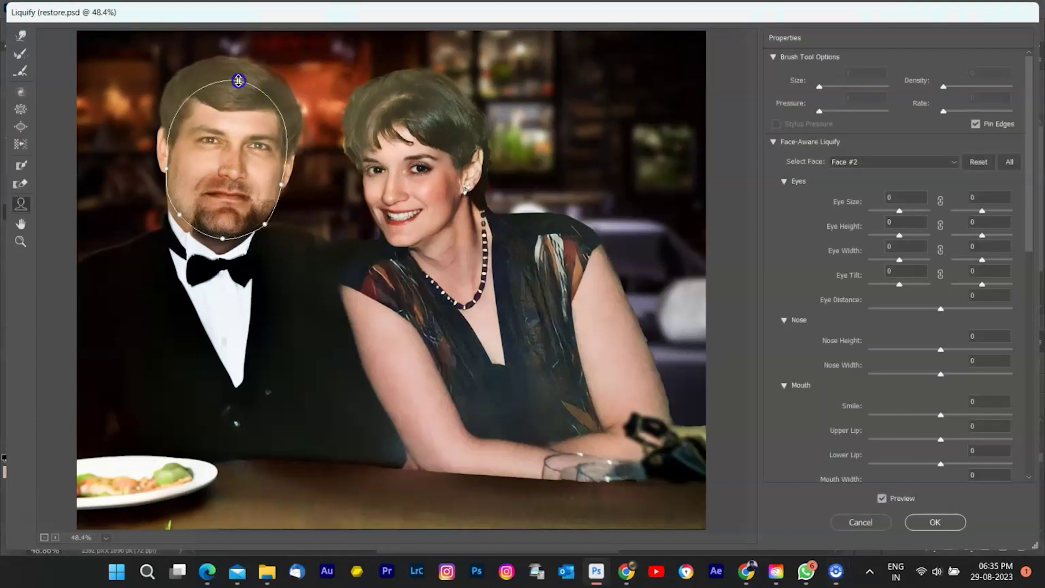
pyautogui.click(183, 176)
pyautogui.click(21, 35)
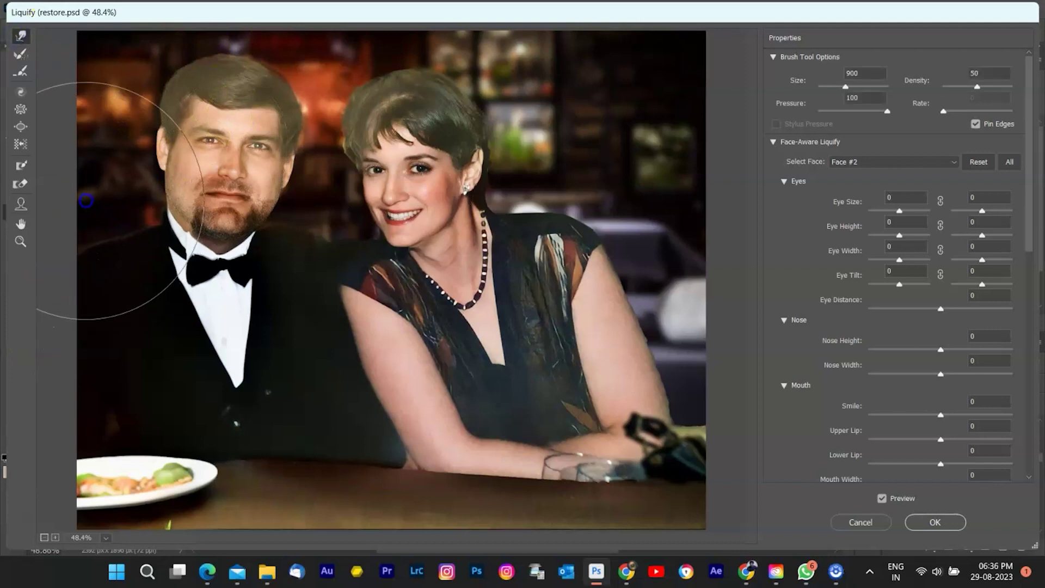
pyautogui.moveTo(262, 204); pyautogui.dragTo(265, 191)
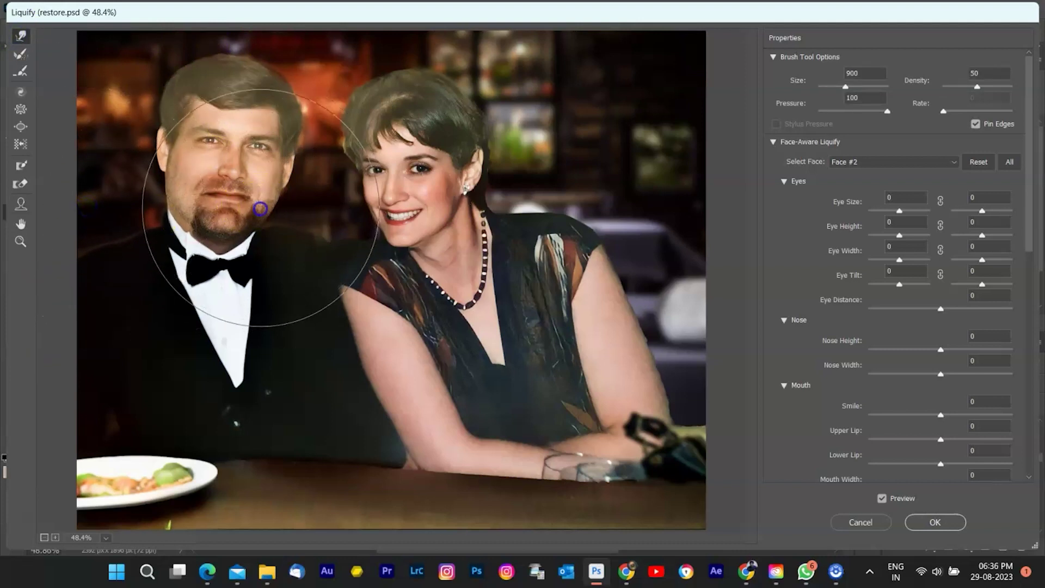
pyautogui.click(861, 522)
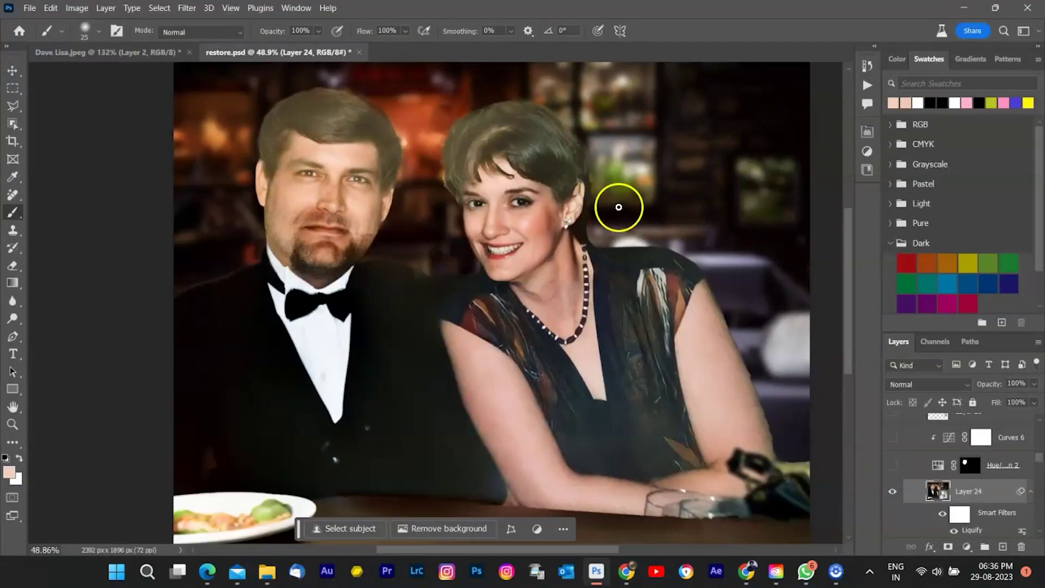
# Turn on the visibility of Layers 26, 27 and 28 over the woman's arm
pyautogui.click(1007, 437)
pyautogui.scroll(4, 691, 327)
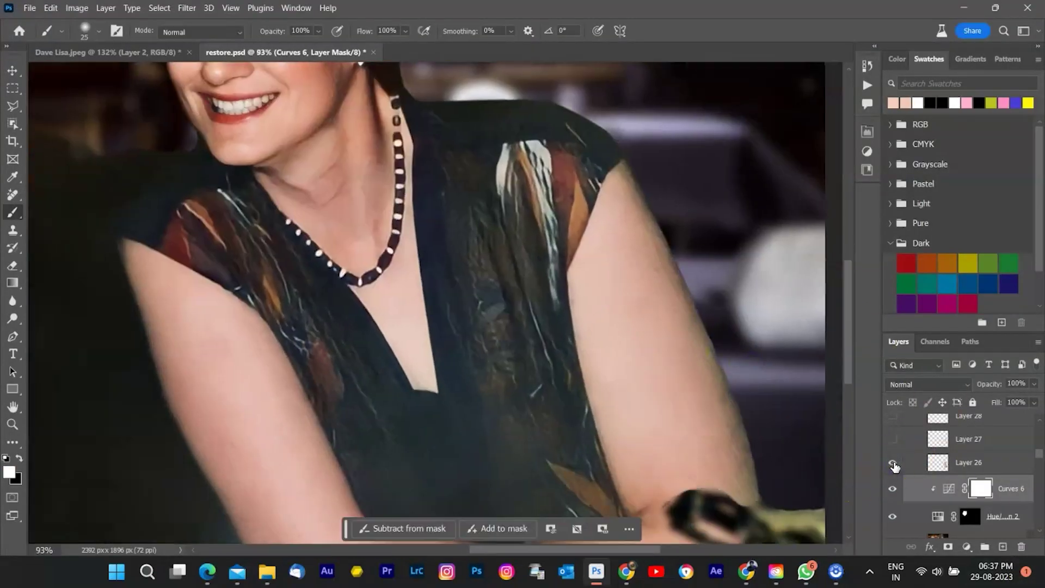
pyautogui.scroll(1, 796, 363)
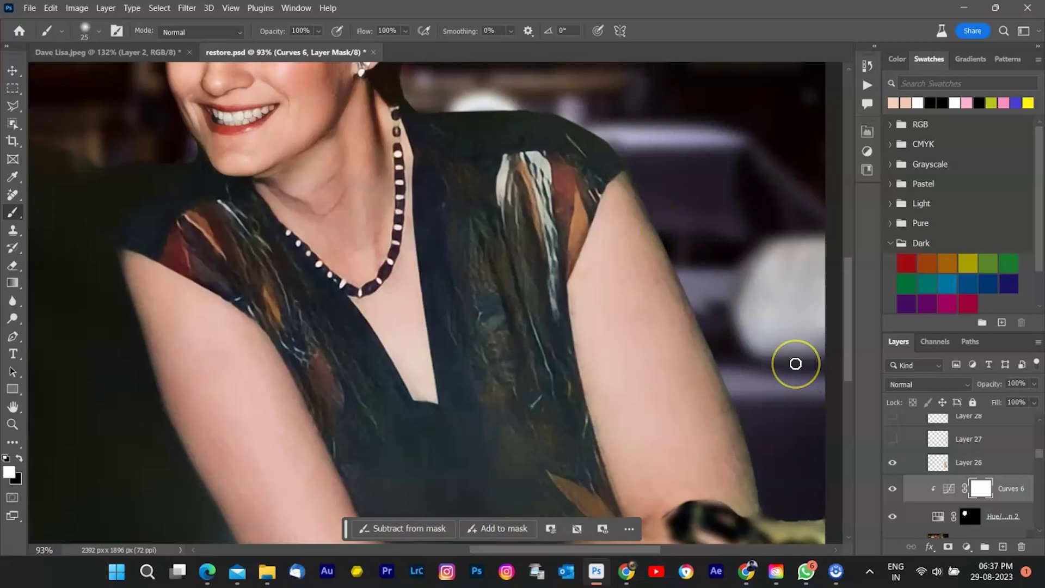
pyautogui.click(892, 462)
pyautogui.click(892, 439)
pyautogui.click(968, 439)
pyautogui.scroll(-4, 692, 374)
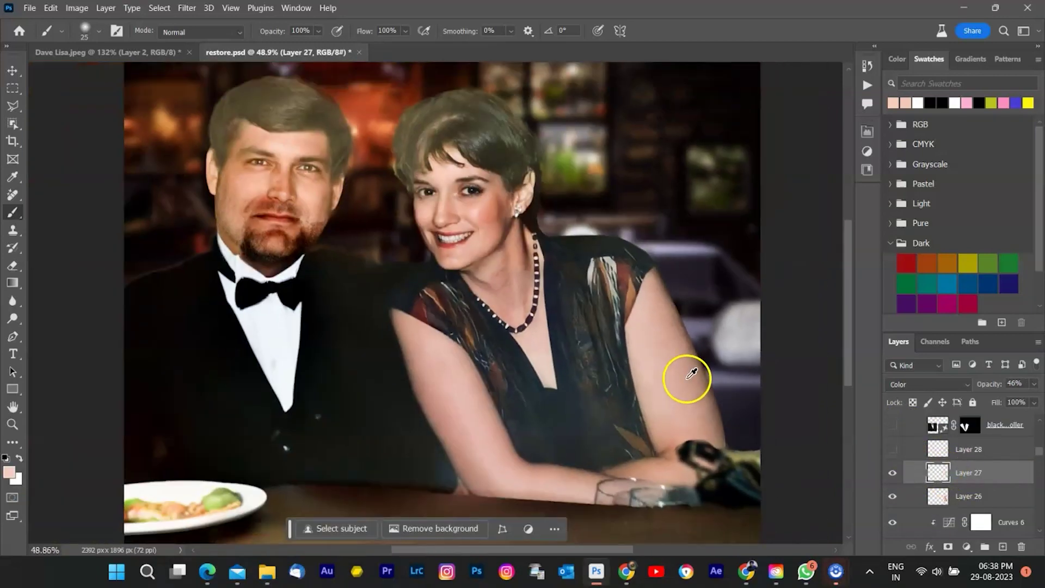
pyautogui.scroll(-1, 691, 375)
pyautogui.click(893, 449)
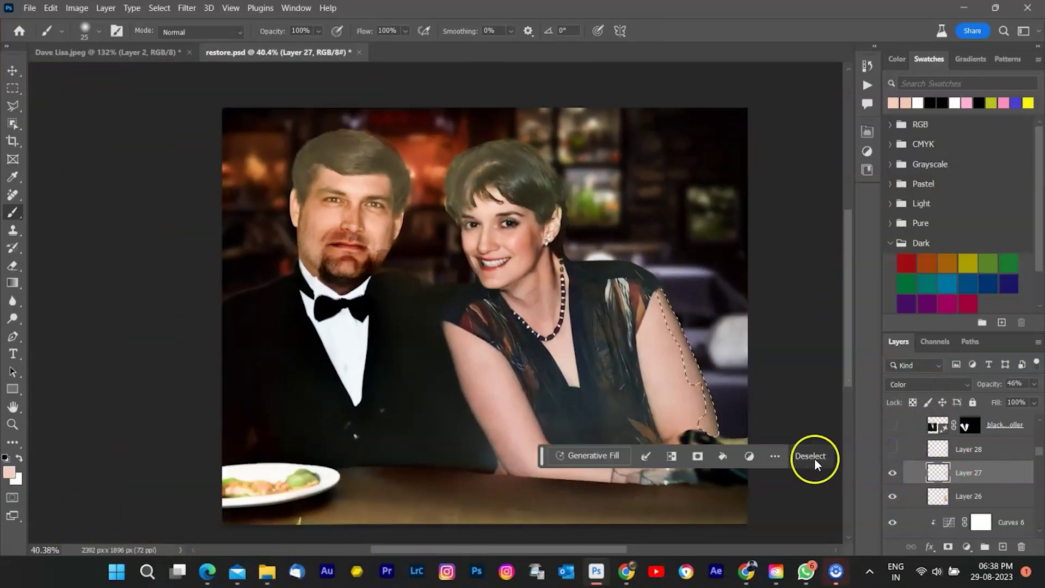
# Clear the arm selection and load the black coat collar layer as a selection
pyautogui.click(815, 458)
pyautogui.keyDown('ctrl'); pyautogui.click(921, 456); pyautogui.keyUp('ctrl')
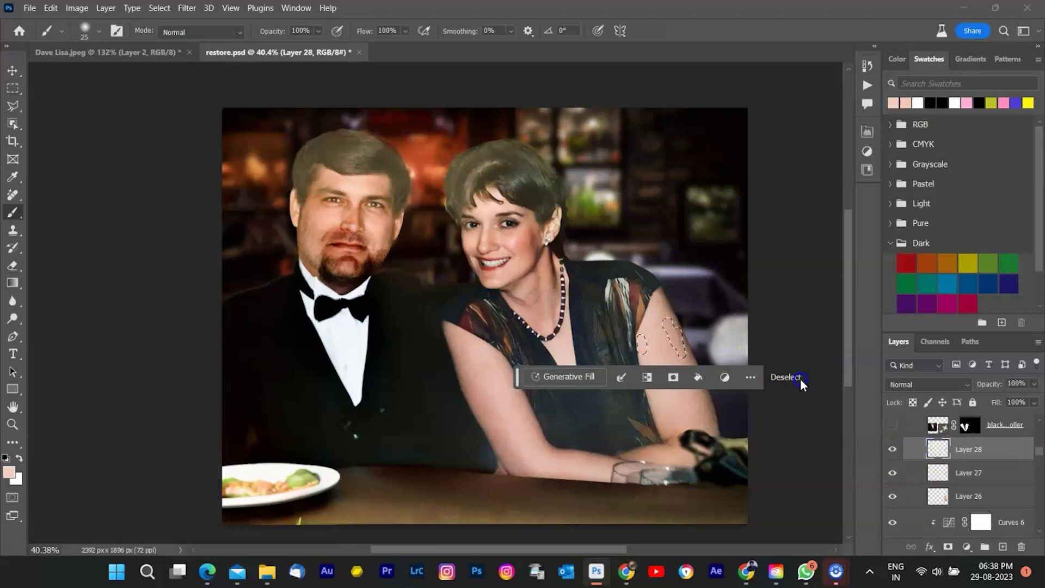
pyautogui.click(800, 378)
pyautogui.keyDown('ctrl'); pyautogui.click(937, 425); pyautogui.keyUp('ctrl')
pyautogui.scroll(2, 289, 352)
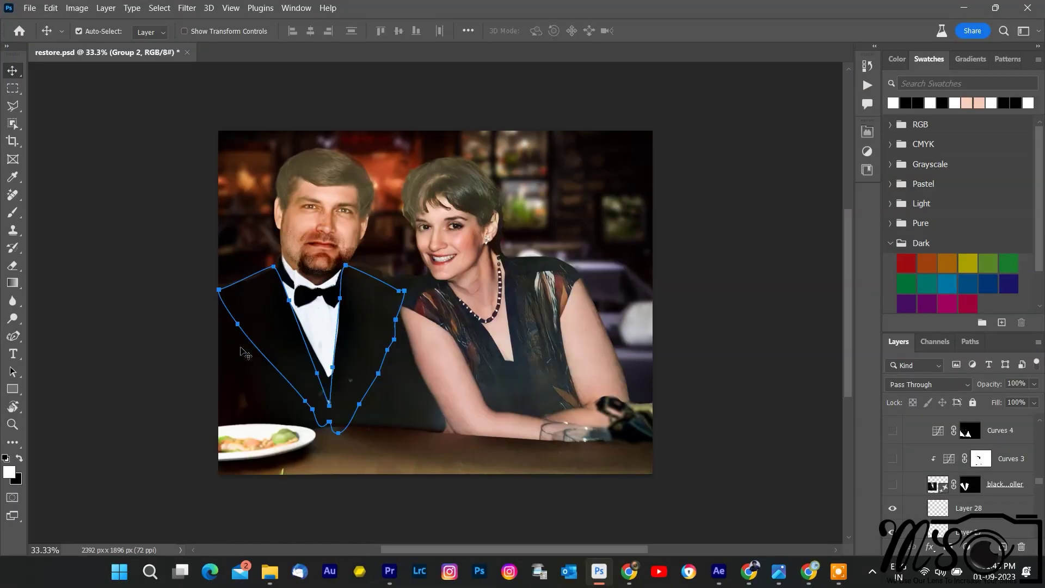
# Refine the coat outline path by adding an anchor point and removing points on its right edge
pyautogui.scroll(2, 430, 351)
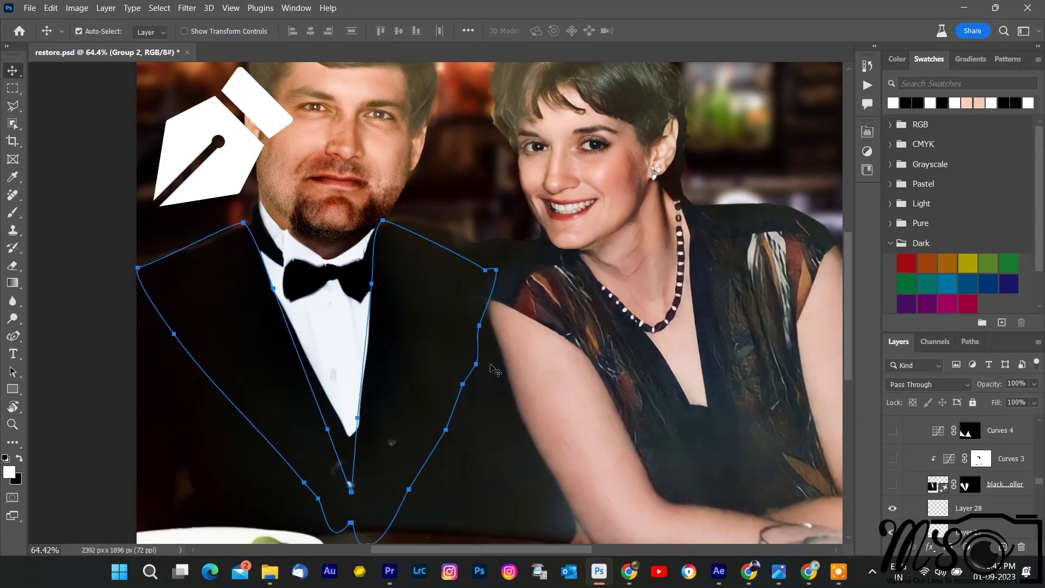
pyautogui.click(13, 336)
pyautogui.click(472, 345)
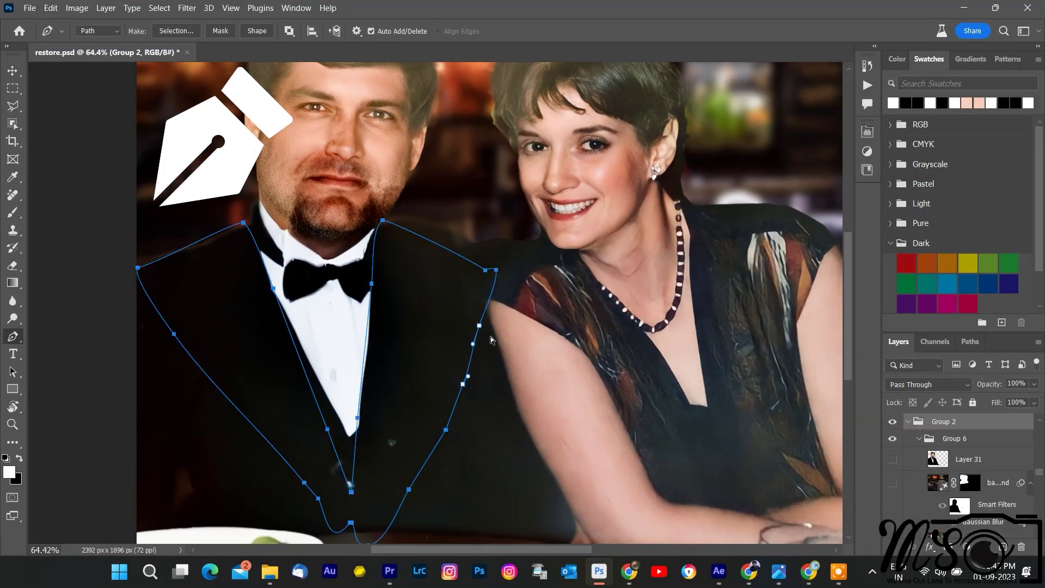
pyautogui.click(495, 328)
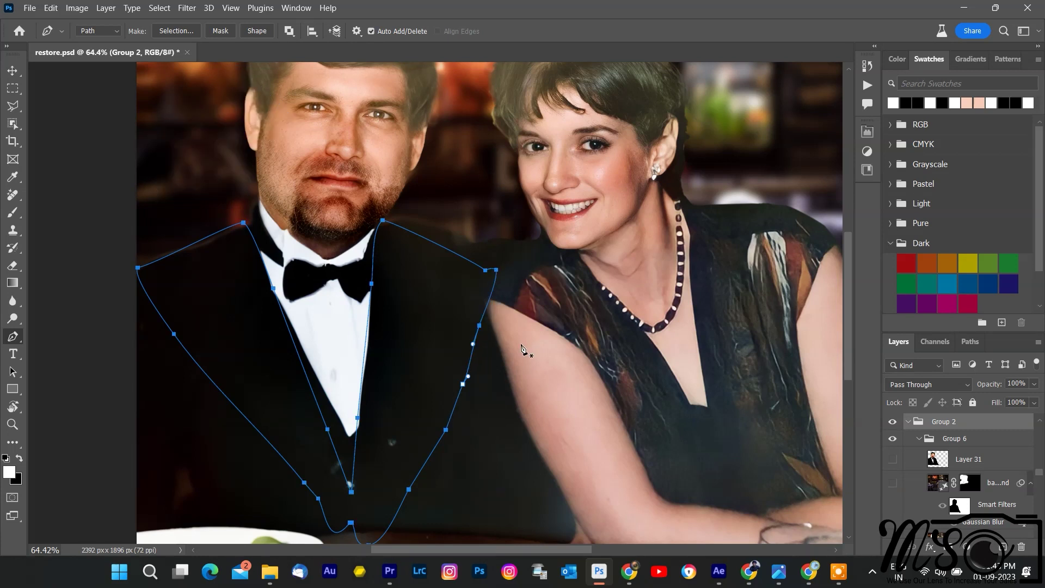
# Revert to the Load Selection history state and show the generated 'black coat coller' layer
pyautogui.click(970, 341)
pyautogui.click(868, 66)
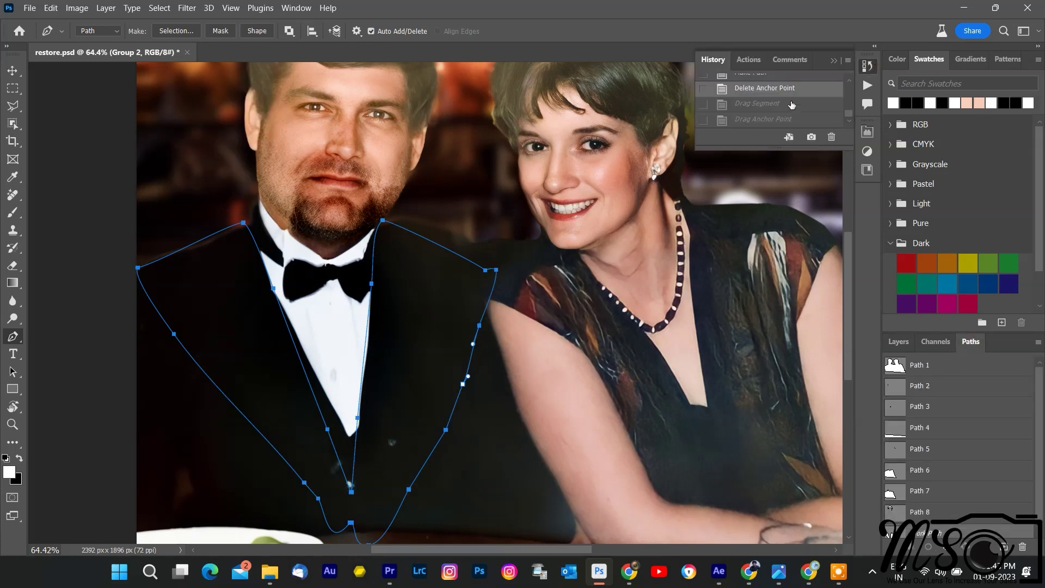
pyautogui.click(792, 99)
pyautogui.scroll(-2, 294, 343)
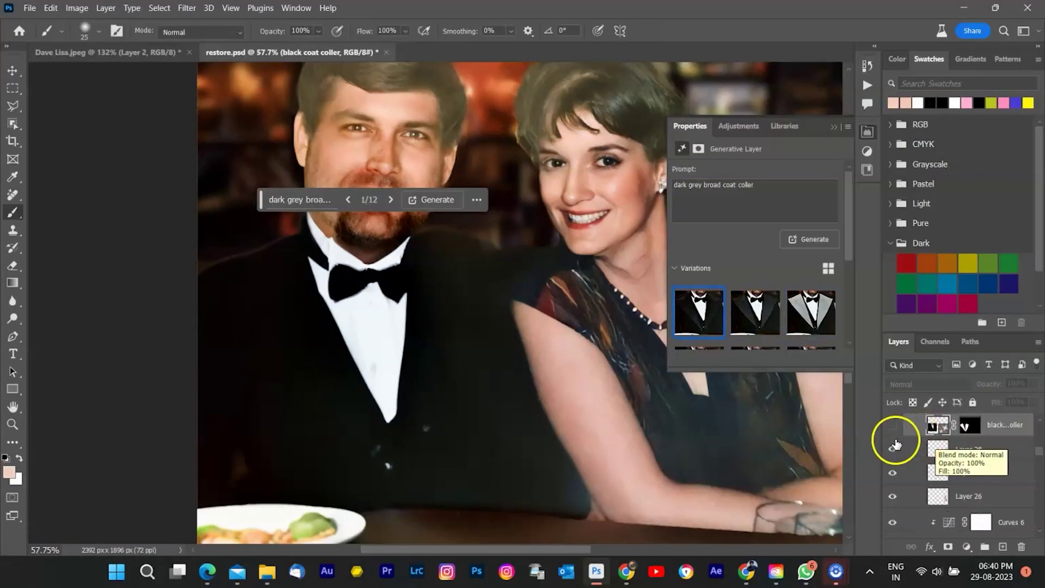
pyautogui.click(897, 426)
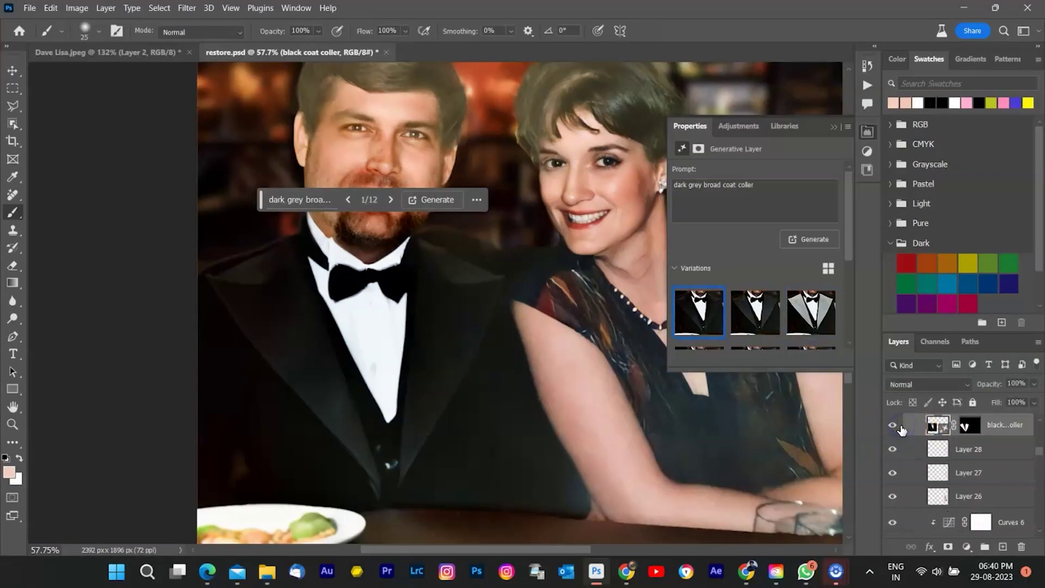
# Inspect the Curves 3 and Curves 5 hair masks as selections and turn on Curves 4
pyautogui.click(832, 128)
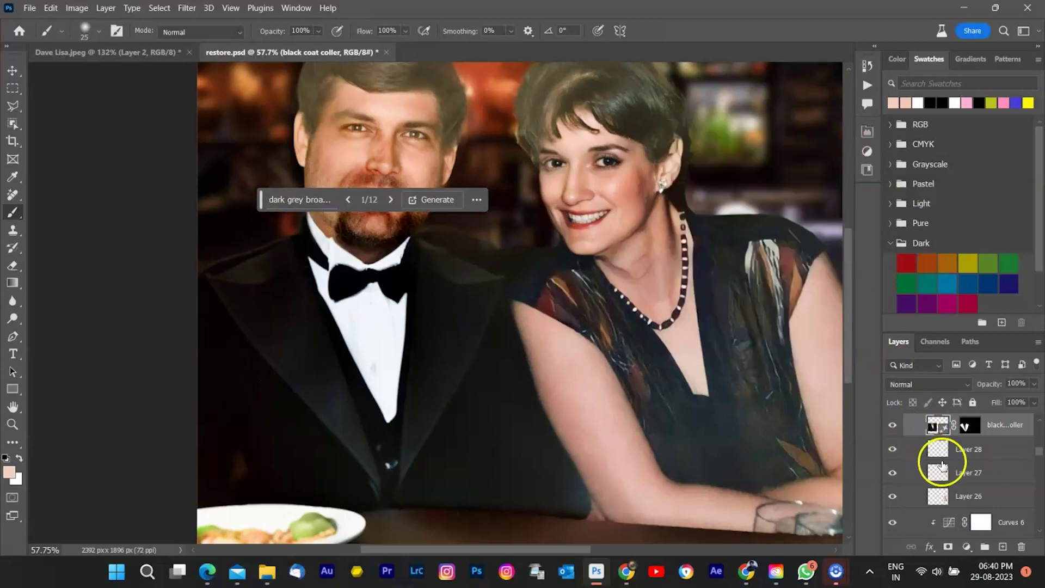
pyautogui.scroll(2, 943, 465)
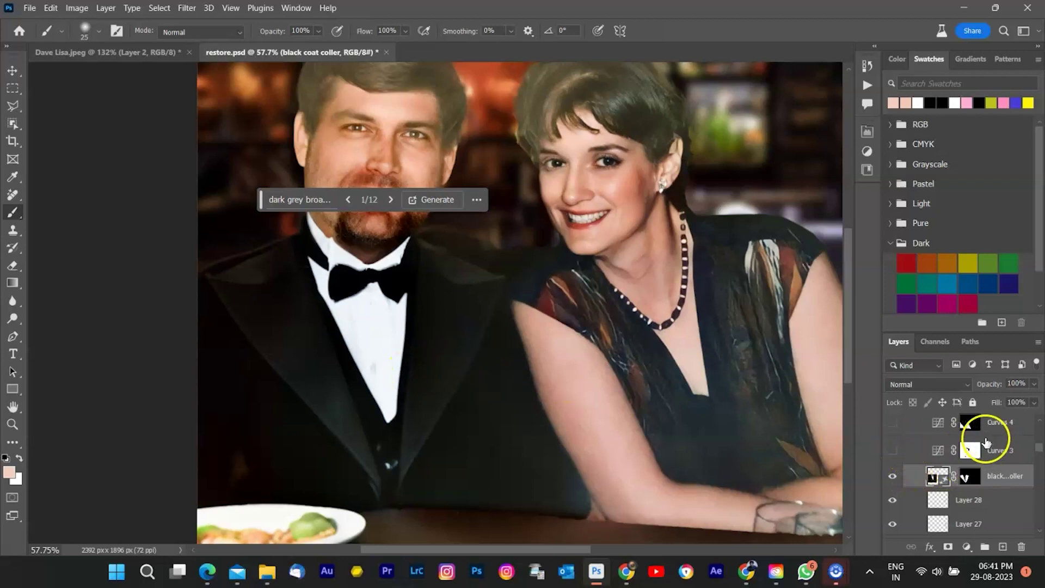
pyautogui.keyDown('ctrl'); pyautogui.click(971, 452); pyautogui.keyUp('ctrl')
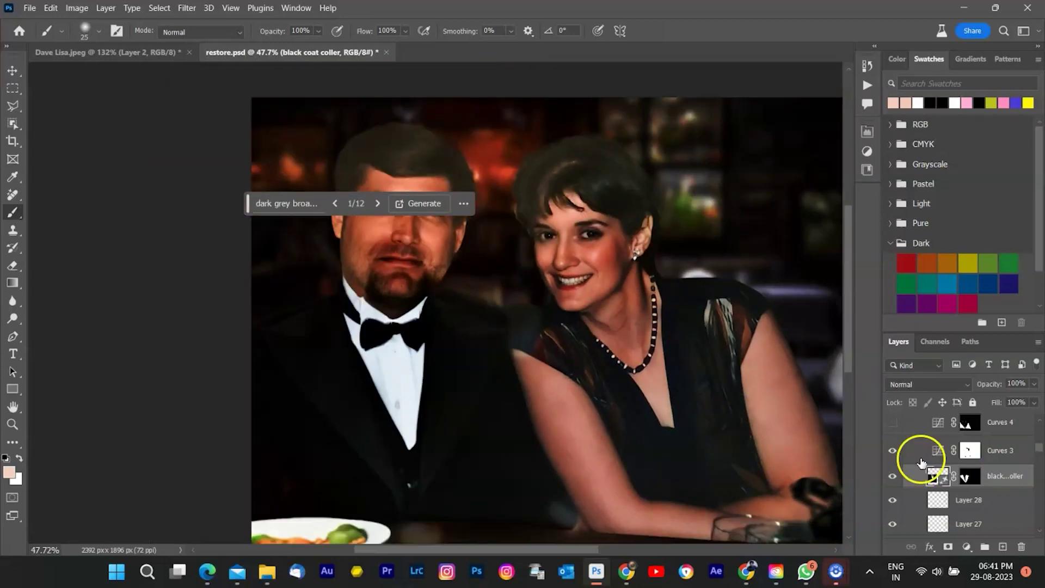
pyautogui.click(893, 422)
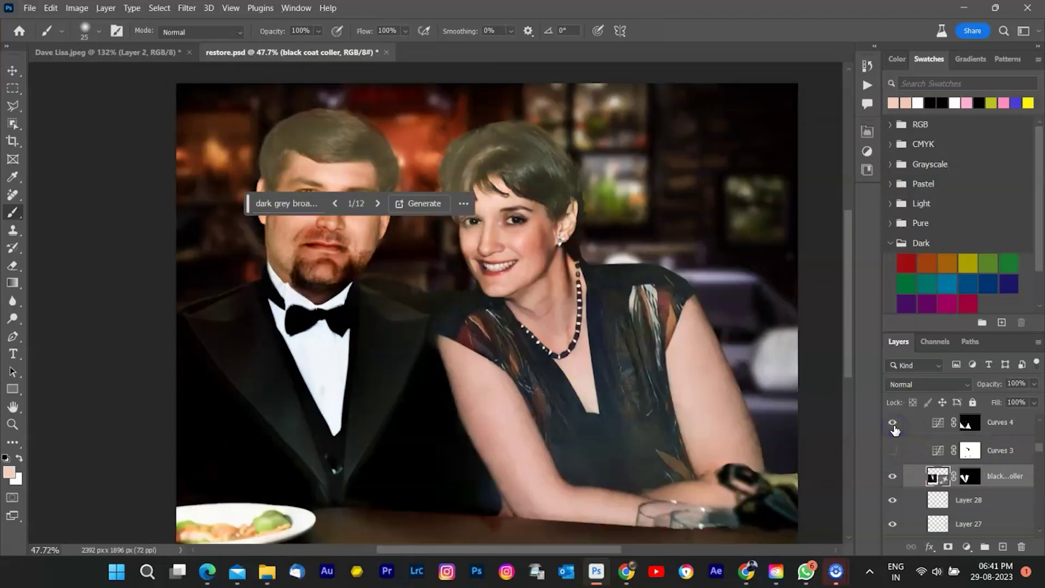
pyautogui.click(938, 422)
pyautogui.scroll(2, 964, 462)
pyautogui.keyDown('ctrl'); pyautogui.click(971, 452); pyautogui.keyUp('ctrl')
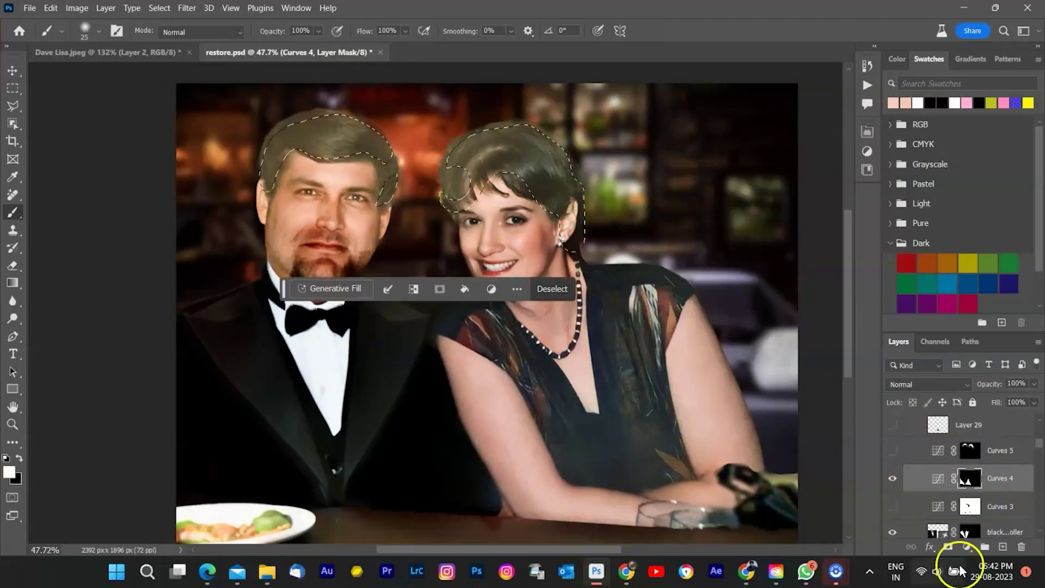
pyautogui.hotkey('ctrl', 'd')
# Turn on Curves 5, Layer 29 and Layer 30, ending with the liquified face Layer 49 showing
pyautogui.click(893, 450)
pyautogui.scroll(2, 964, 463)
pyautogui.click(892, 475)
pyautogui.click(957, 433)
pyautogui.click(893, 479)
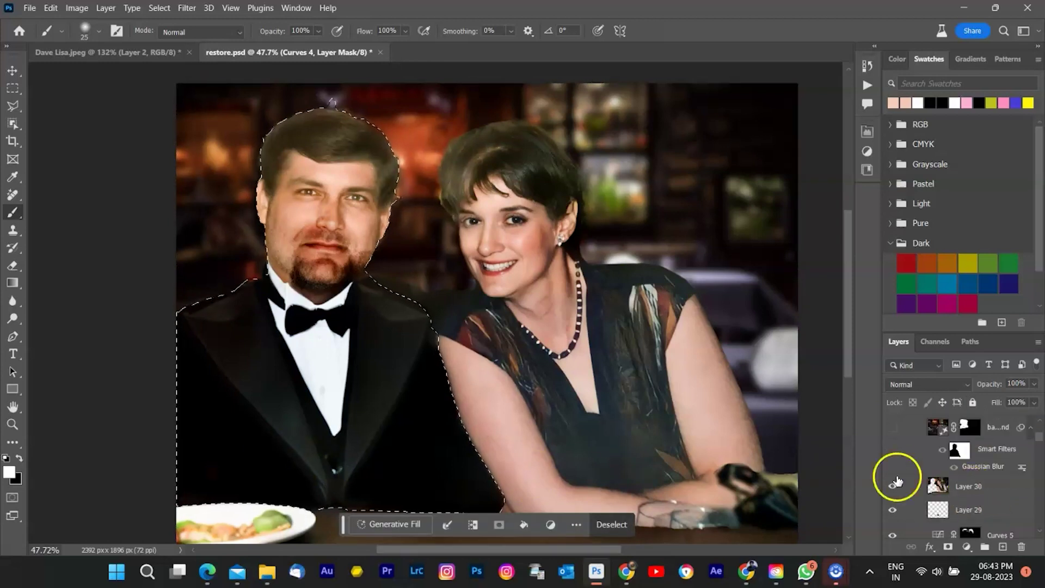
pyautogui.hotkey('ctrl', 'd')
pyautogui.click(933, 497)
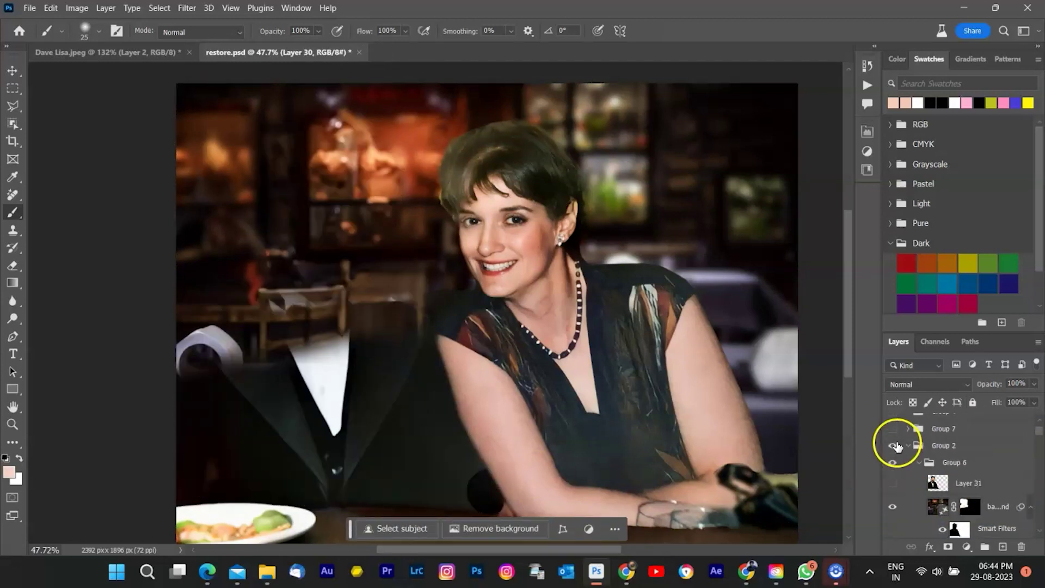
pyautogui.click(896, 439)
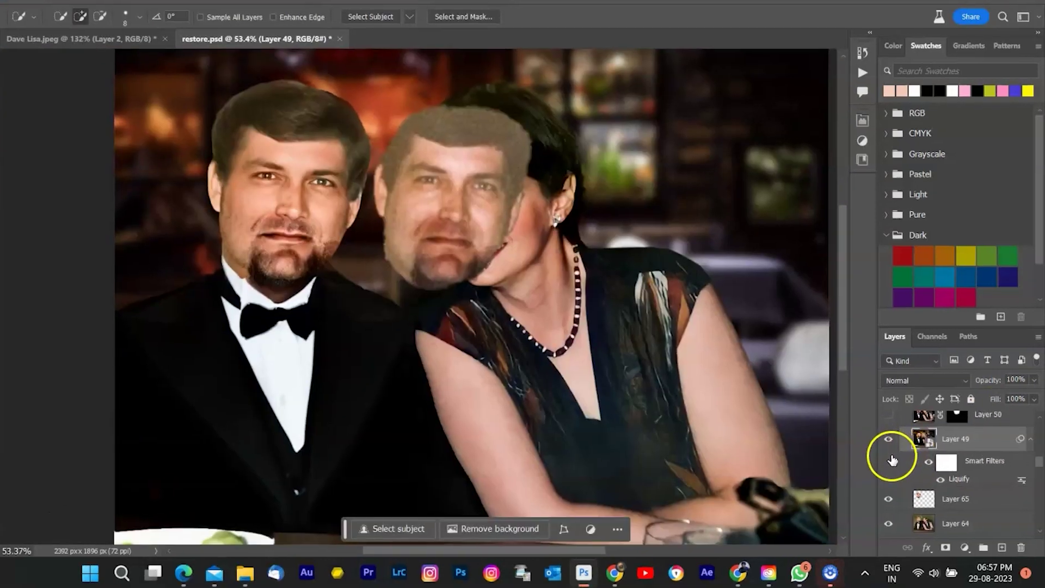
# Hide Layer 49, load Layer 65's head as a selection, and toggle the restaurant background to compare
pyautogui.click(889, 439)
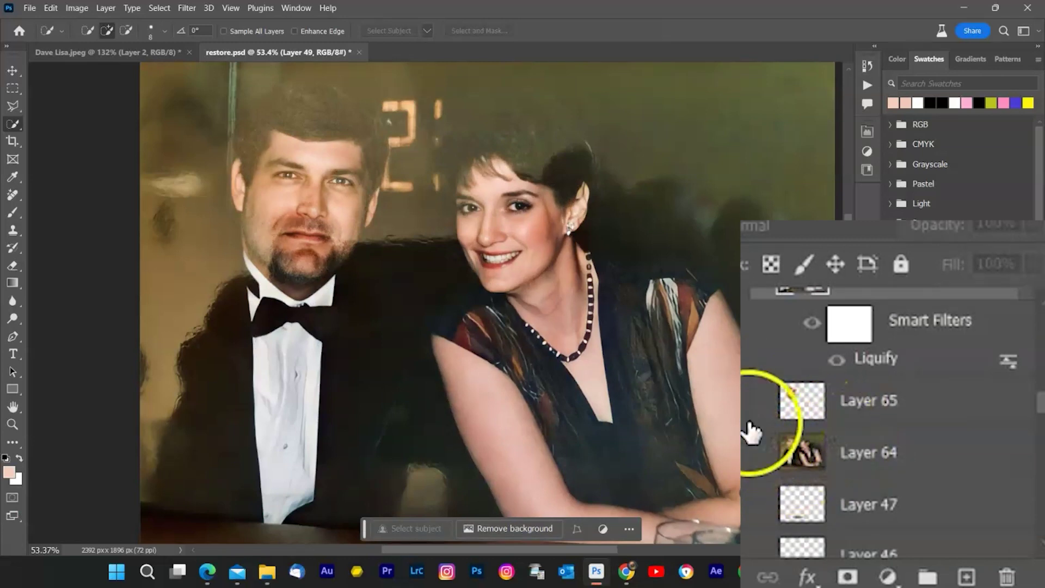
pyautogui.keyDown('ctrl'); pyautogui.click(797, 402); pyautogui.keyUp('ctrl')
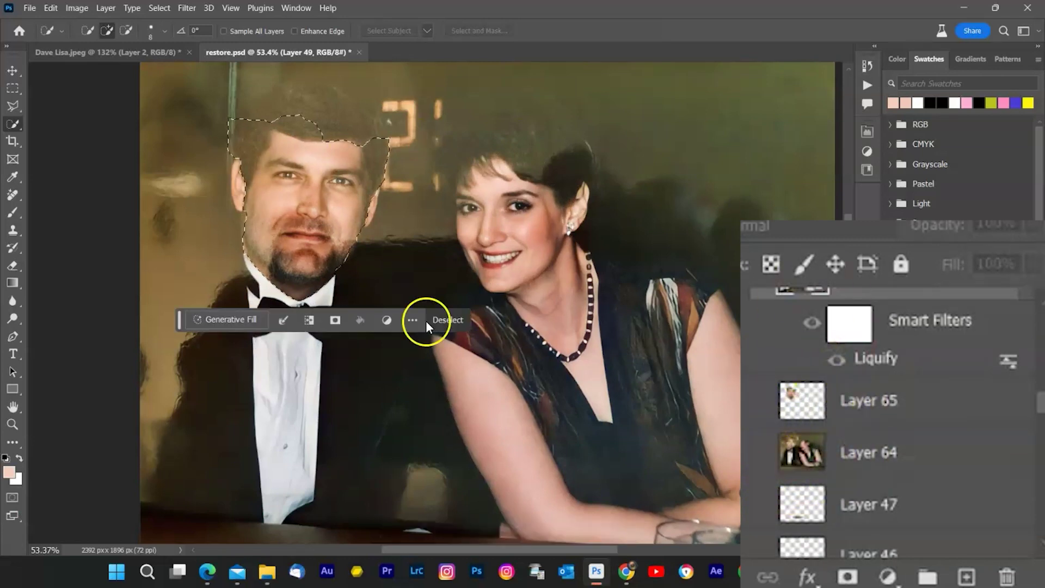
pyautogui.click(749, 452)
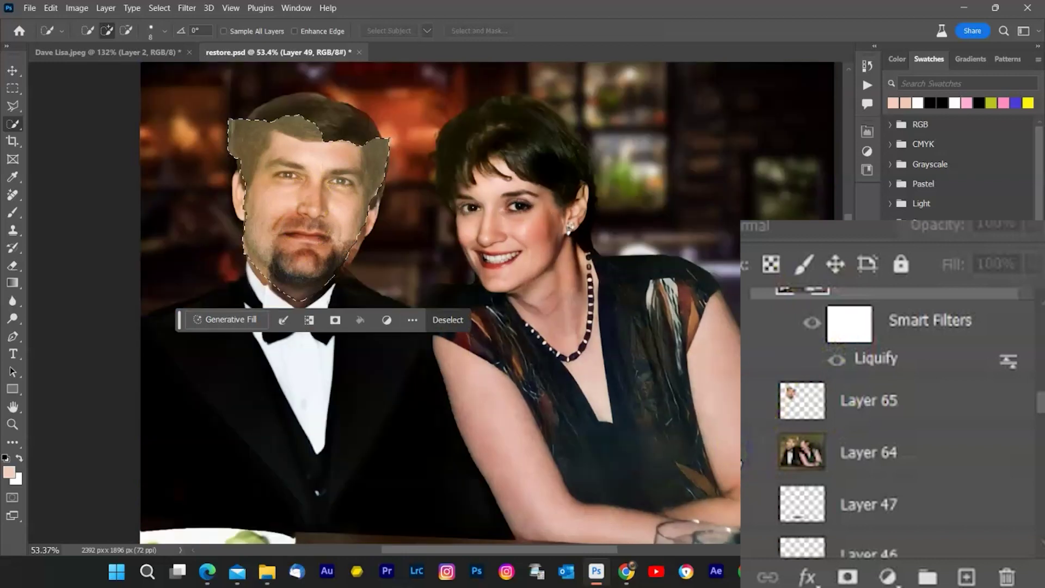
pyautogui.click(744, 453)
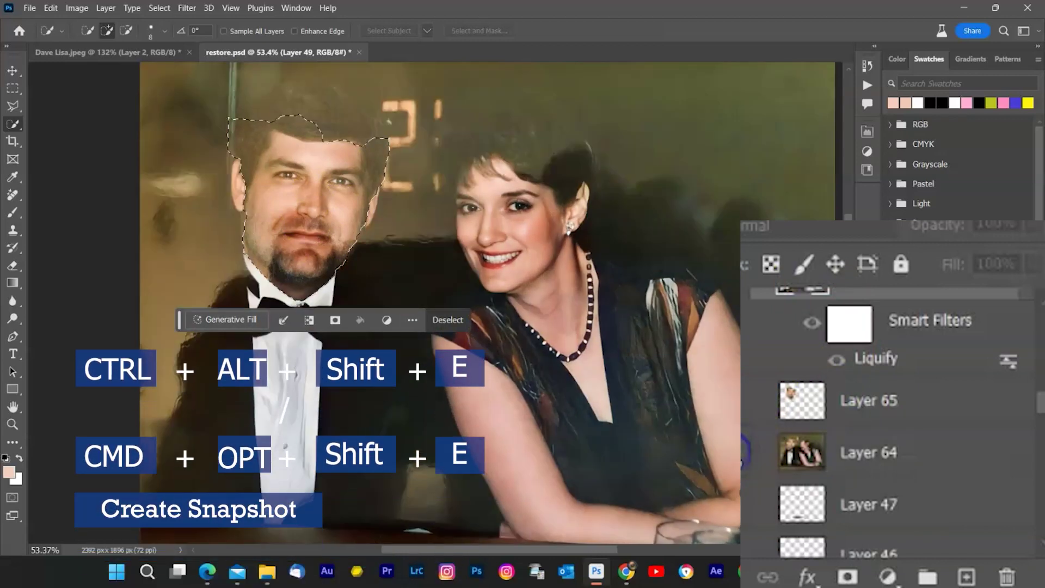
pyautogui.click(744, 452)
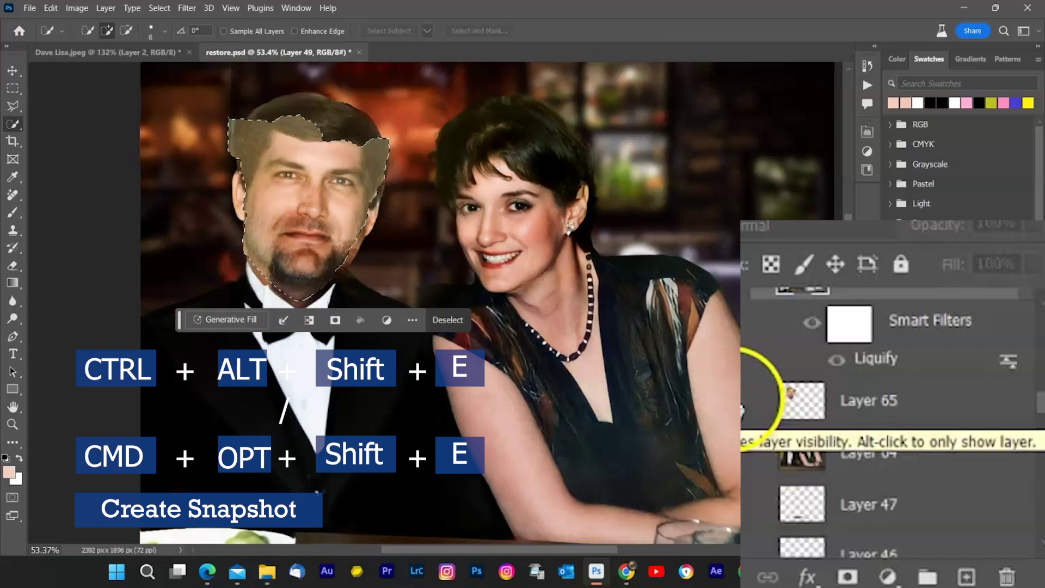
# Hide the pasted face patch, deselect, and show the man's face copy layer underneath
pyautogui.click(743, 411)
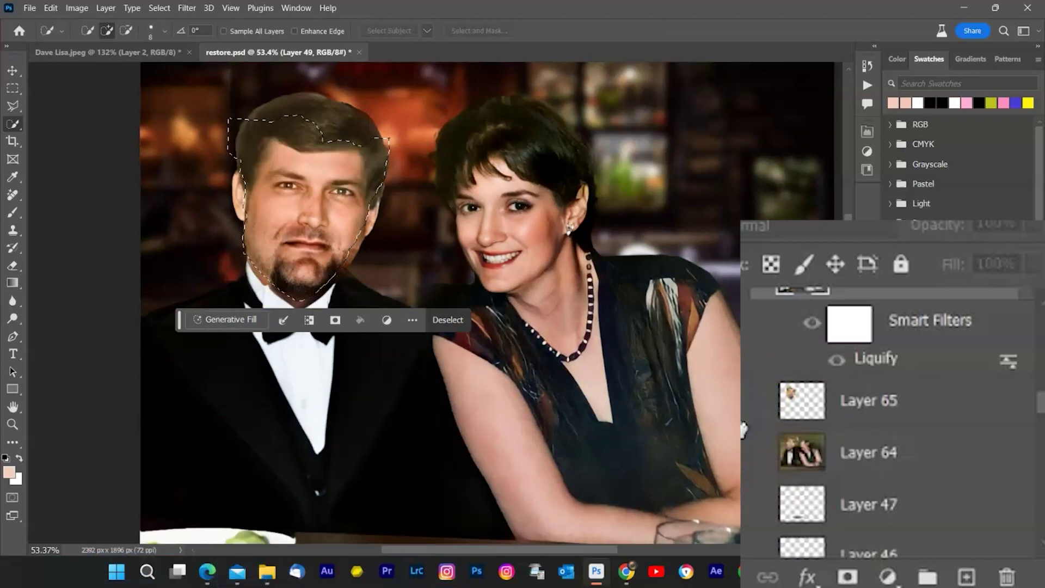
pyautogui.hotkey('ctrl', 'd')
pyautogui.scroll(2, 839, 430)
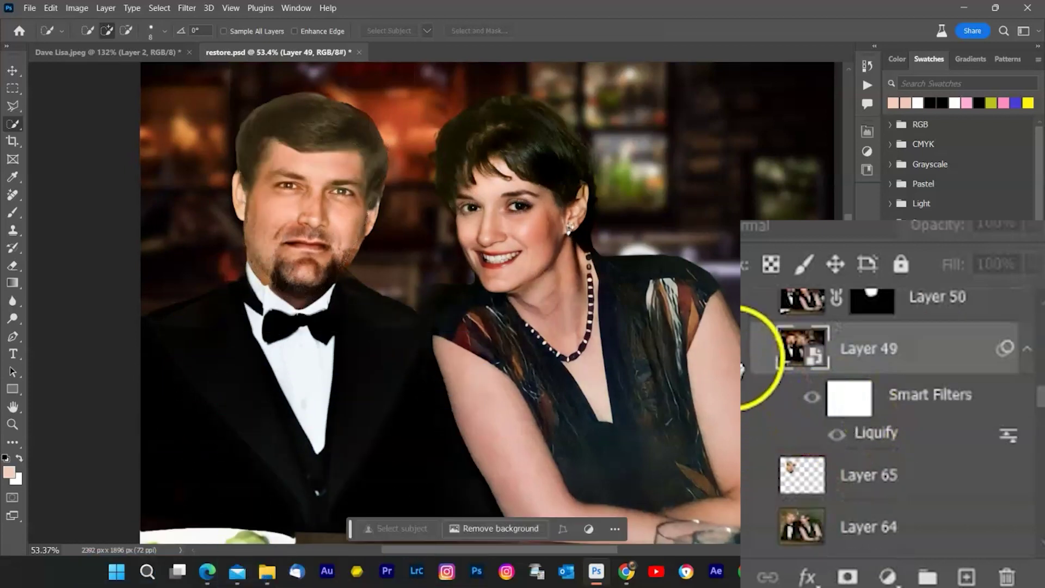
pyautogui.click(743, 355)
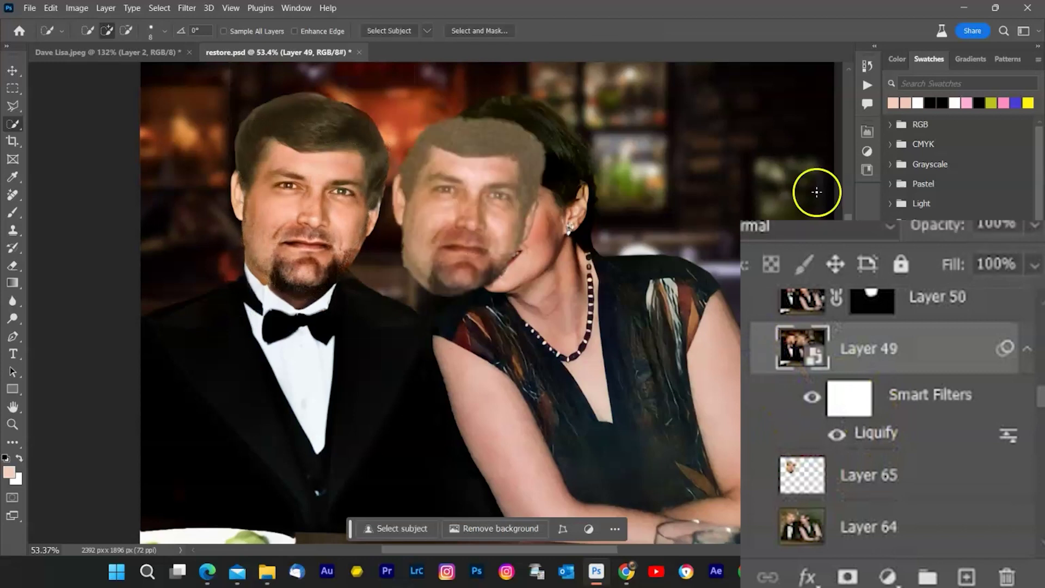
pyautogui.moveTo(851, 433); pyautogui.dragTo(872, 430)
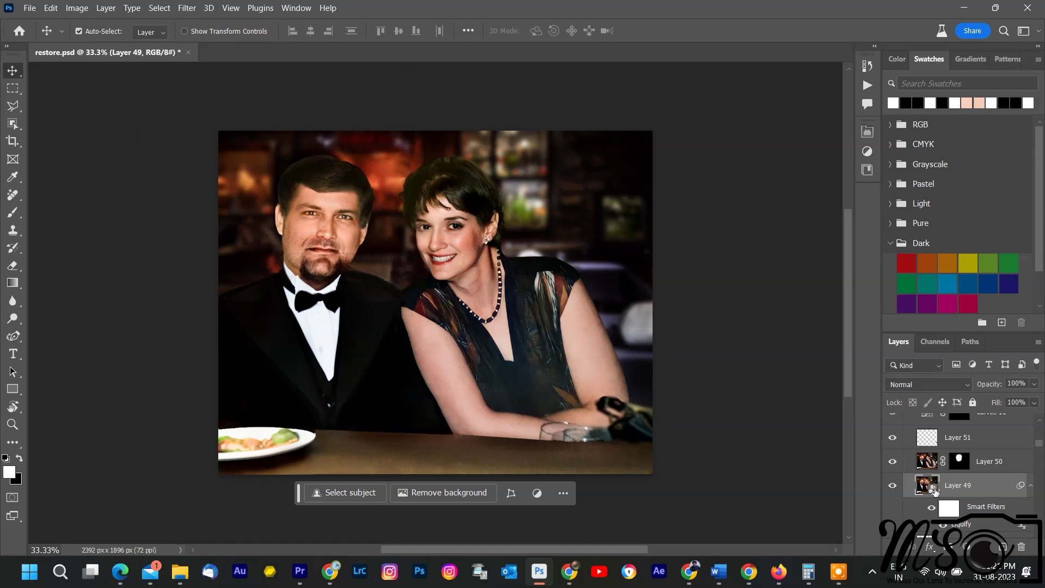
# Hide top Layer 50 so Layer 49's copy of the man's face covers the woman's head
pyautogui.click(835, 572)
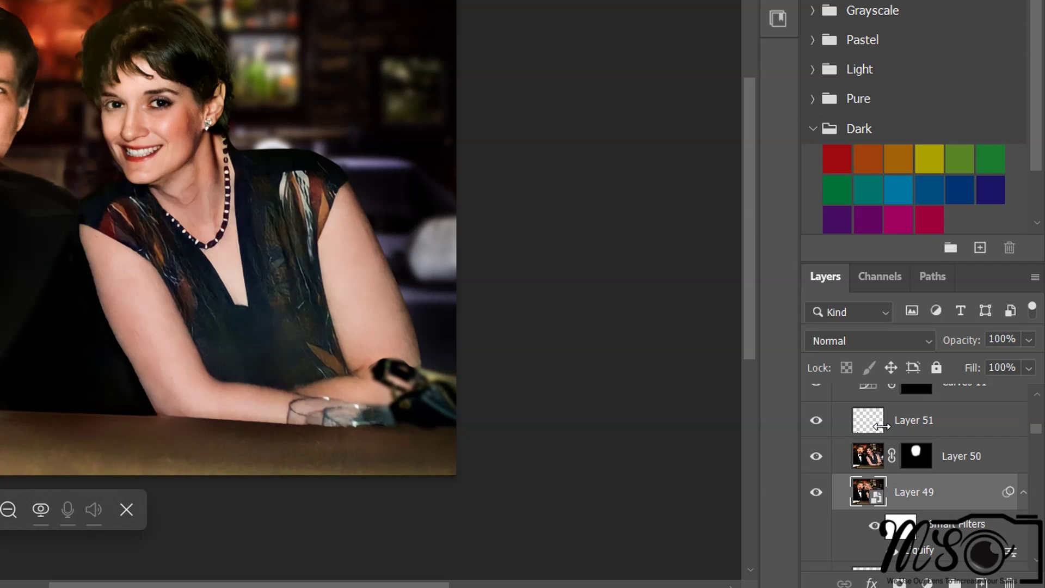
pyautogui.click(875, 492)
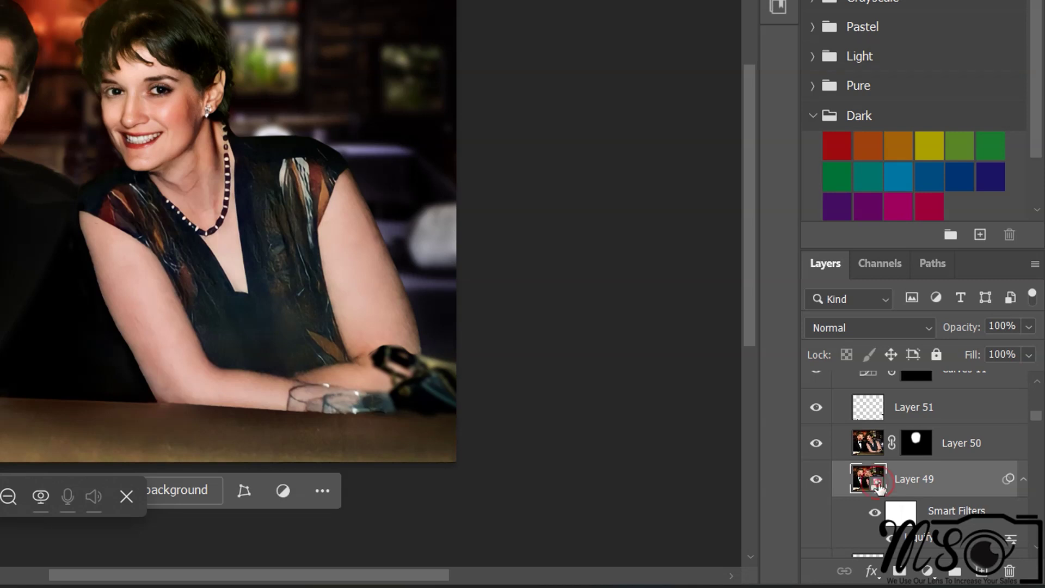
pyautogui.press('F12')
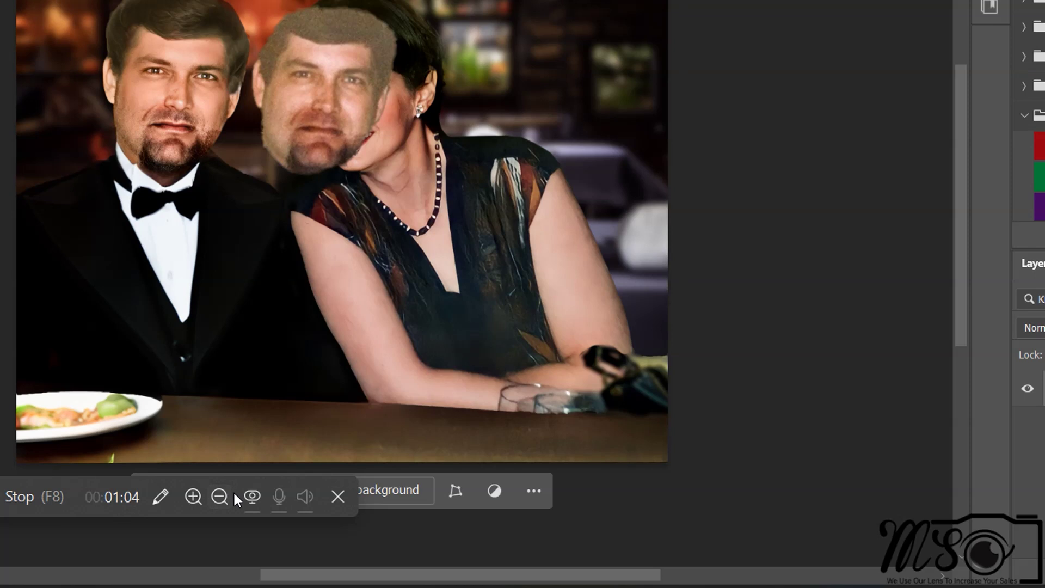
pyautogui.click(220, 496)
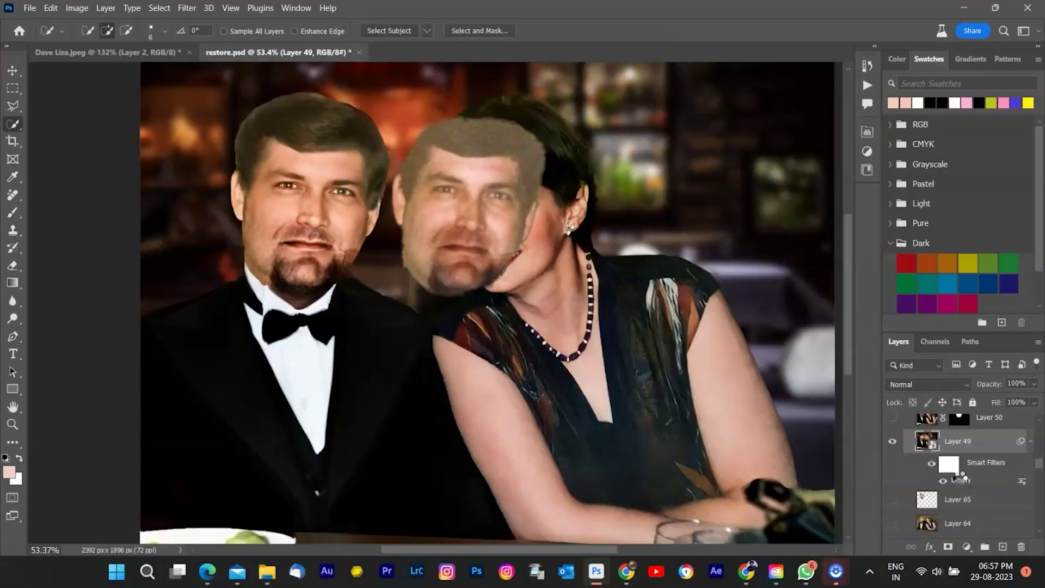
# Review Layer 49's Face-Aware Liquify settings, cancel without changes, and select Layer 50
pyautogui.doubleClick(971, 481)
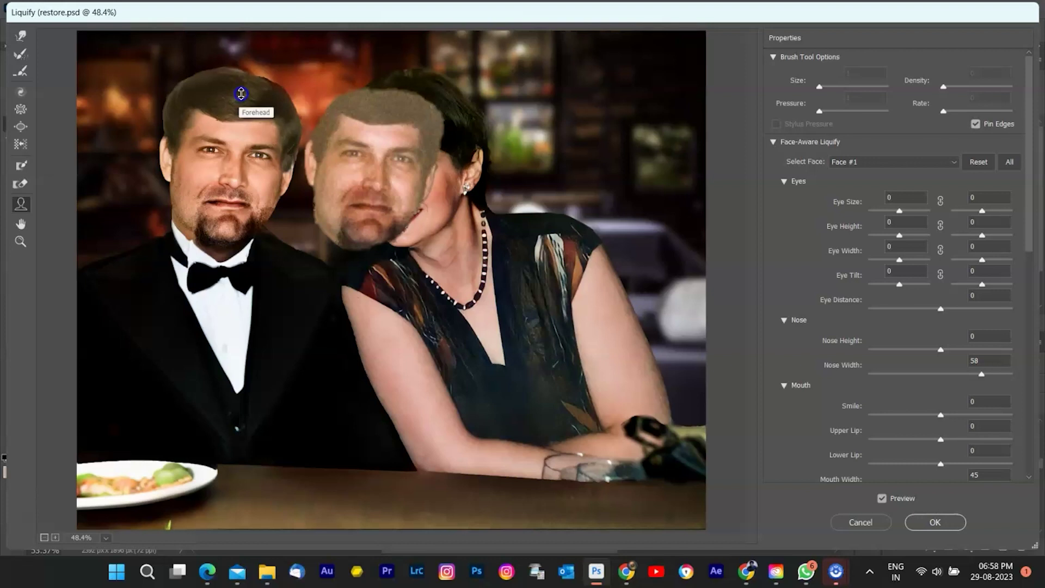
pyautogui.click(864, 522)
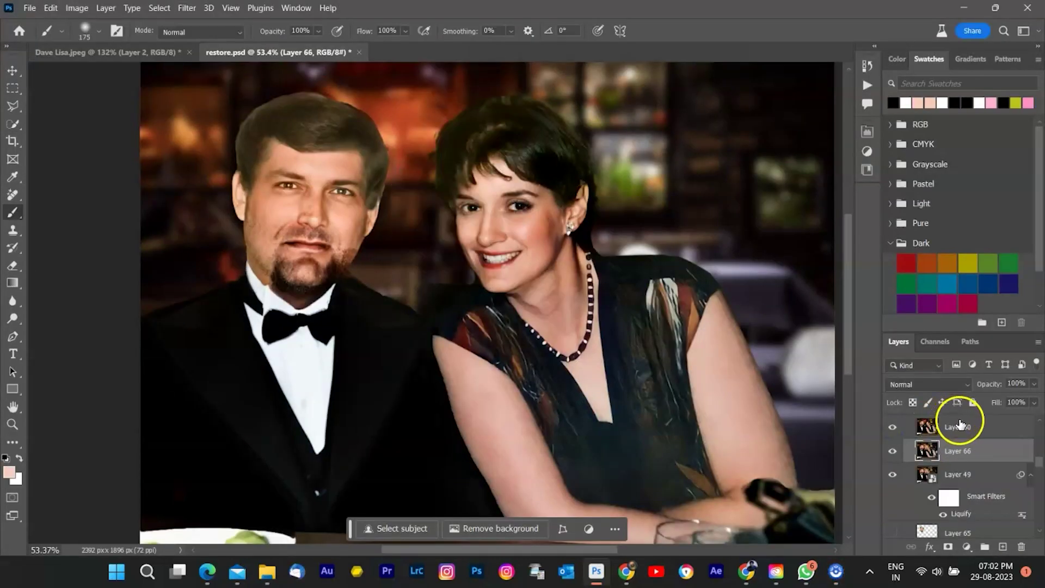
pyautogui.click(959, 425)
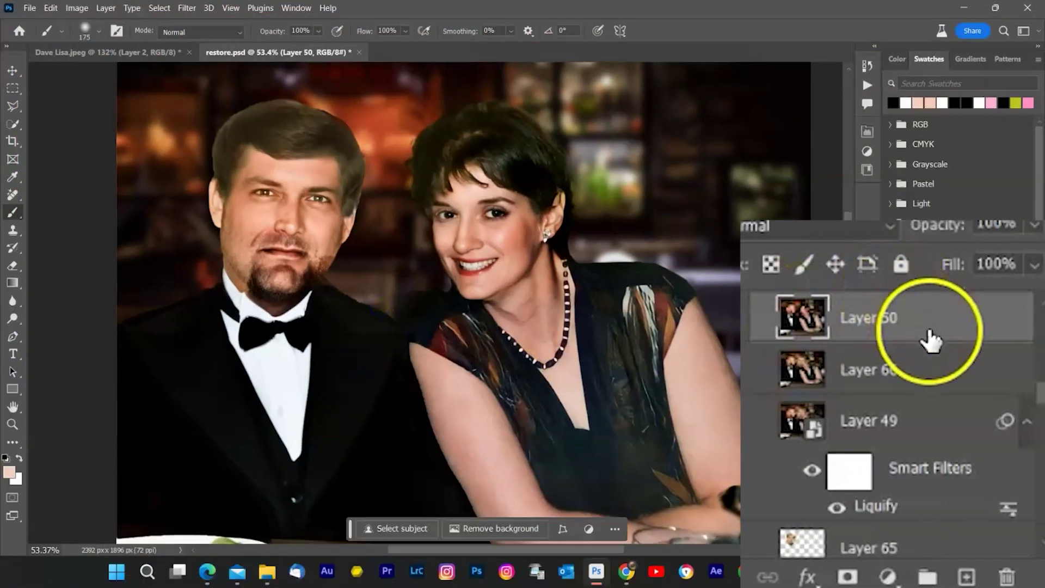
# Give Layer 50 a black mask and paint the woman's own face back in with white
pyautogui.click(847, 577)
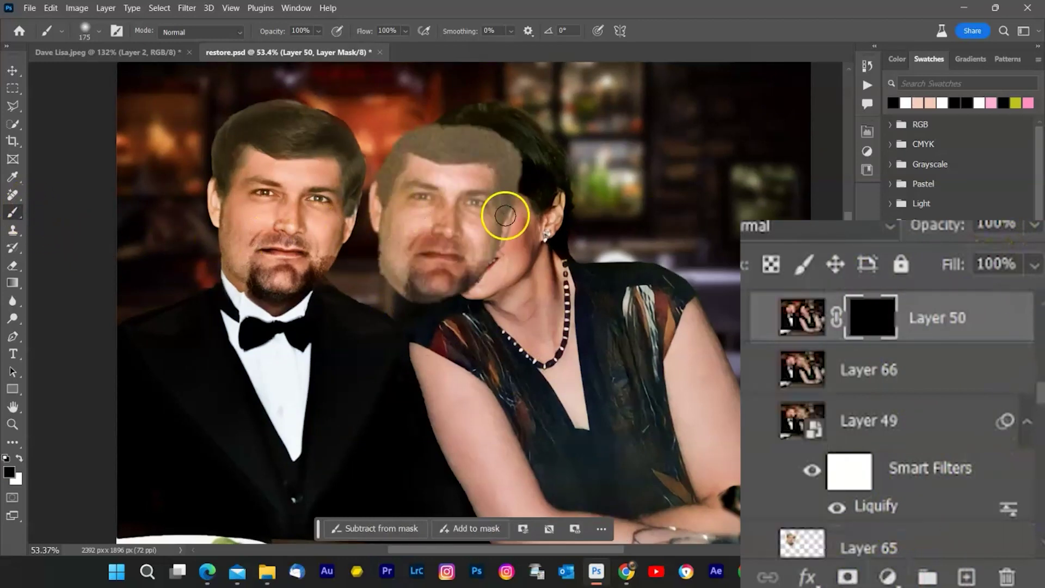
pyautogui.click(508, 175)
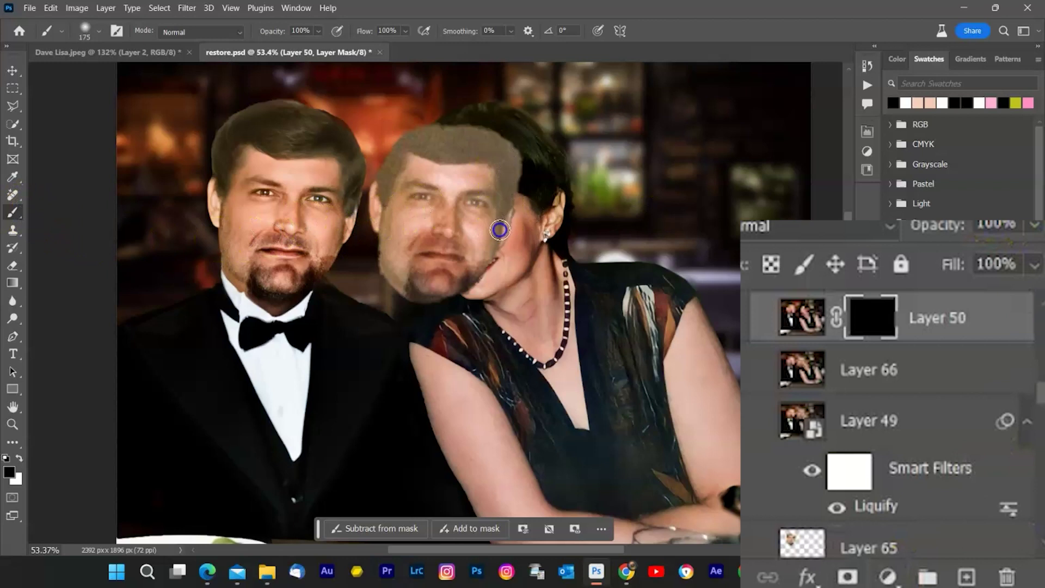
pyautogui.press('x')
pyautogui.moveTo(481, 276)
pyautogui.mouseDown()
pyautogui.moveTo(508, 166)
pyautogui.moveTo(501, 124)
pyautogui.moveTo(461, 250)
pyautogui.moveTo(489, 107)
pyautogui.moveTo(445, 261)
pyautogui.moveTo(465, 56)
pyautogui.moveTo(429, 159)
pyautogui.moveTo(414, 156)
pyautogui.moveTo(424, 126)
pyautogui.moveTo(383, 212)
pyautogui.moveTo(394, 176)
pyautogui.moveTo(383, 225)
pyautogui.moveTo(415, 184)
pyautogui.moveTo(417, 287)
pyautogui.moveTo(454, 233)
pyautogui.moveTo(446, 277)
pyautogui.moveTo(405, 267)
pyautogui.moveTo(405, 242)
pyautogui.moveTo(462, 268)
pyautogui.moveTo(407, 285)
pyautogui.moveTo(412, 247)
pyautogui.moveTo(451, 272)
pyautogui.mouseUp()
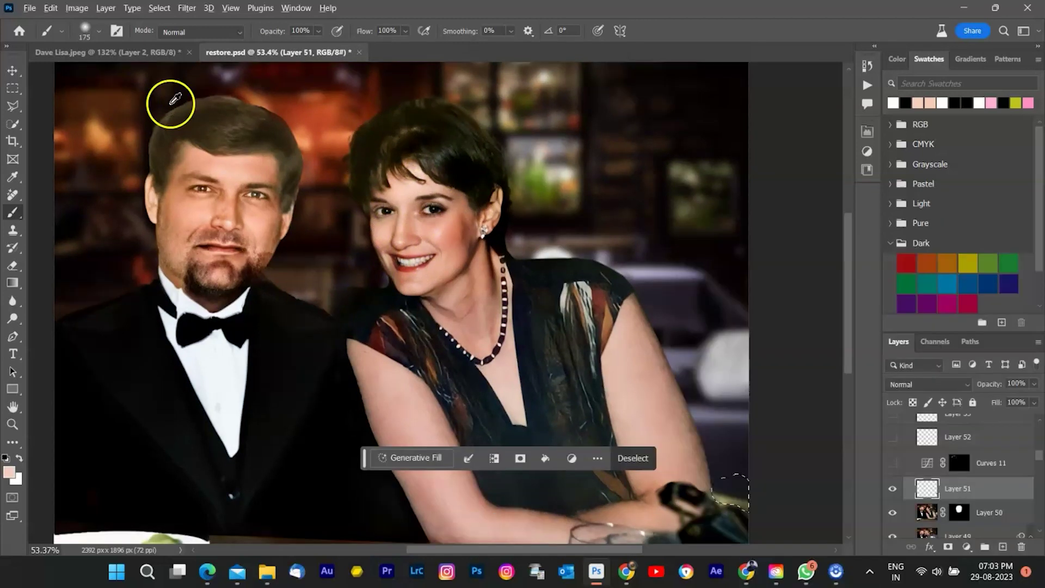
# Turn on the Curves 11 adjustment layer
pyautogui.scroll(2, 163, 100)
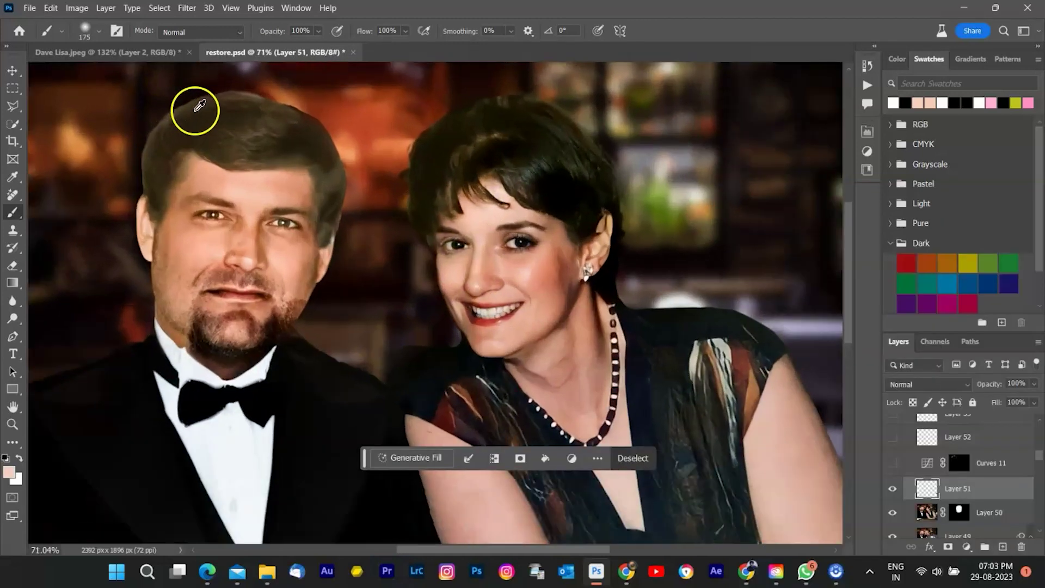
pyautogui.scroll(2, 198, 106)
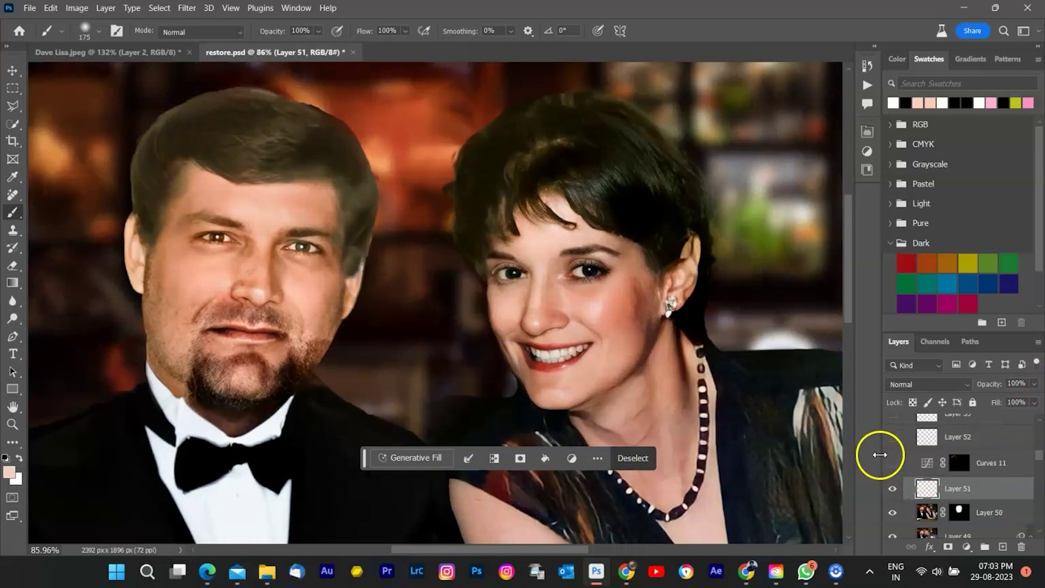
pyautogui.click(892, 463)
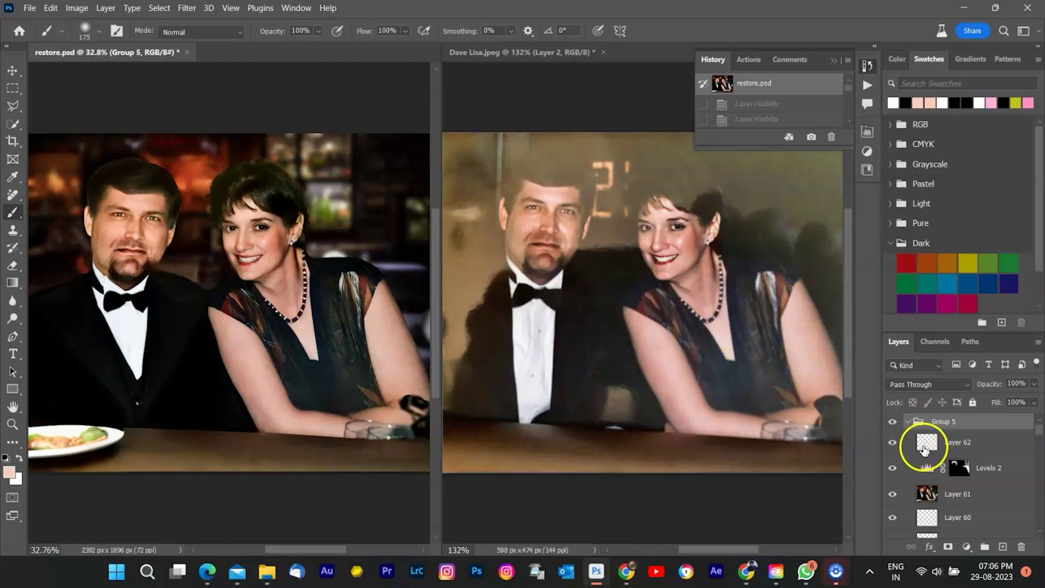
# In the original Dave Lisa.jpeg, hide Layer 2 and Layer 1 to show the untouched scan
pyautogui.click(536, 79)
pyautogui.click(891, 424)
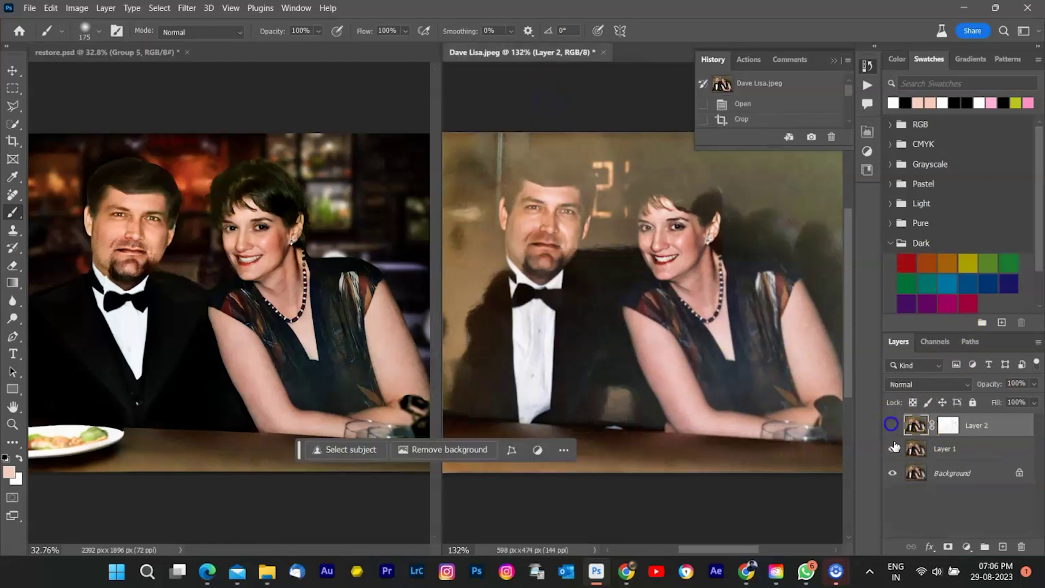
pyautogui.click(892, 449)
pyautogui.scroll(-1, 654, 361)
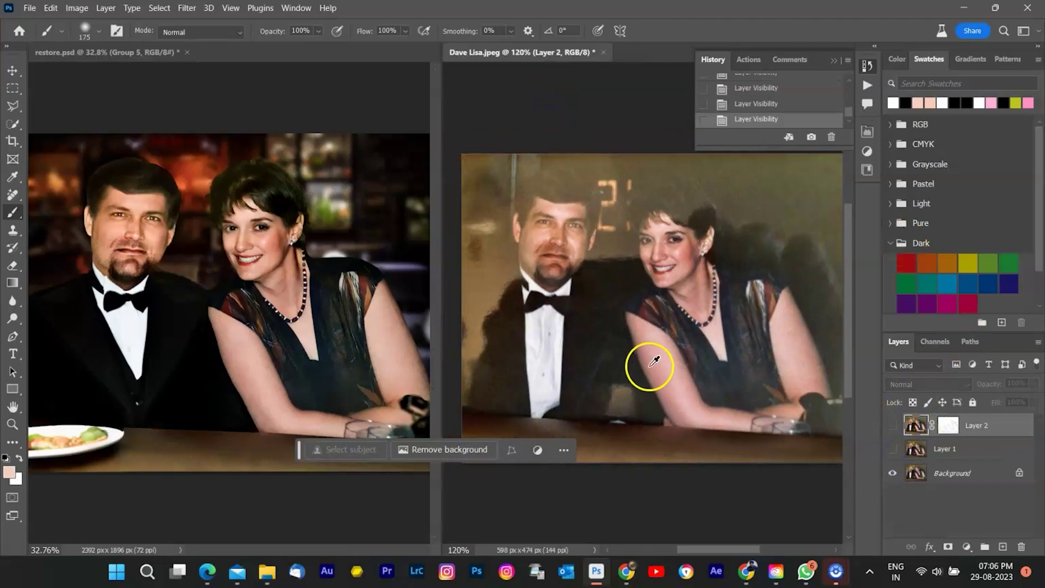
pyautogui.scroll(1, 675, 308)
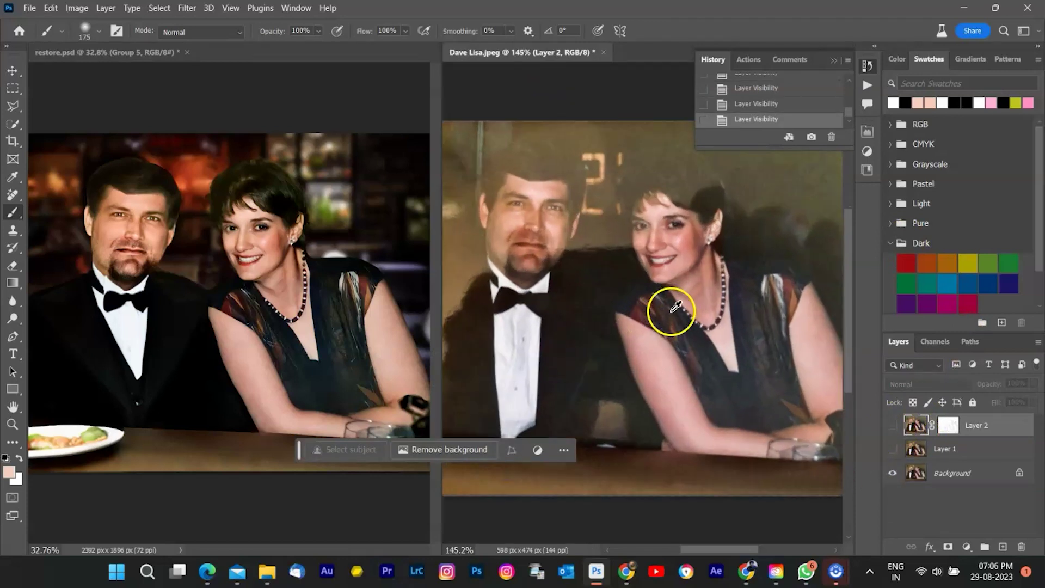
pyautogui.scroll(-1, 674, 308)
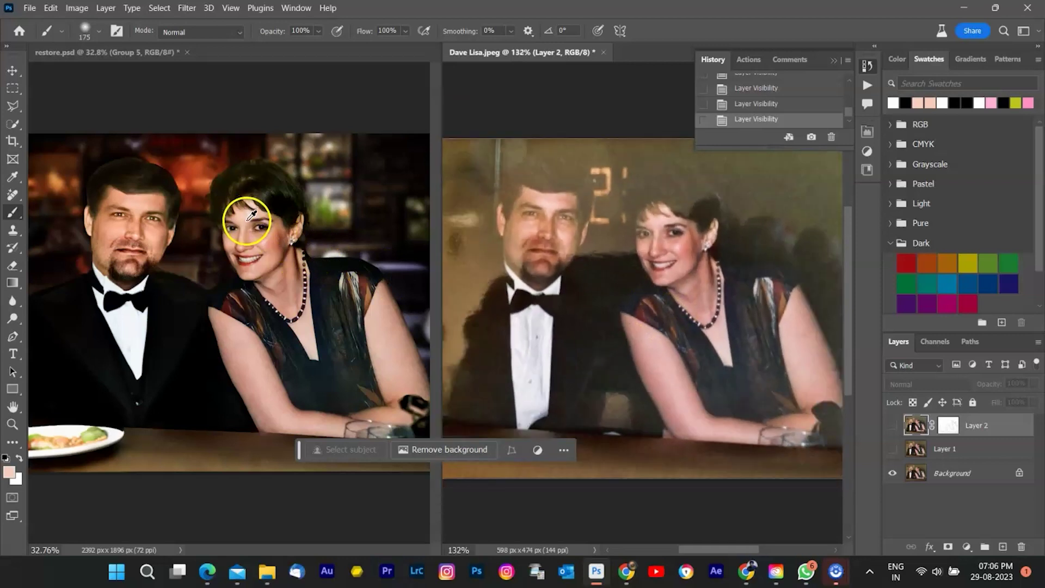
# Return to restore.psd and adjust the split between the two tiled photo windows
pyautogui.click(236, 208)
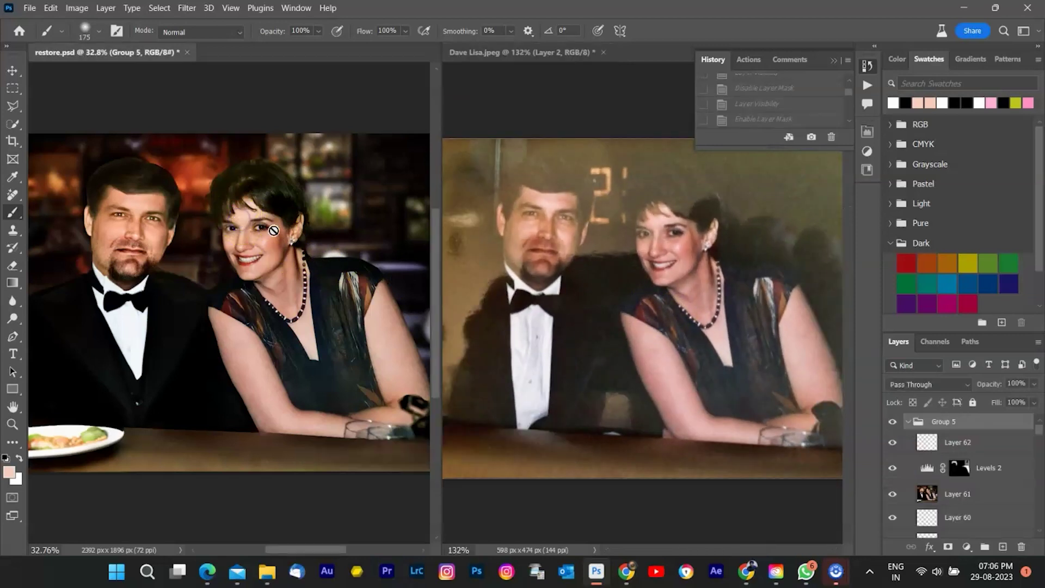
pyautogui.scroll(1, 434, 300)
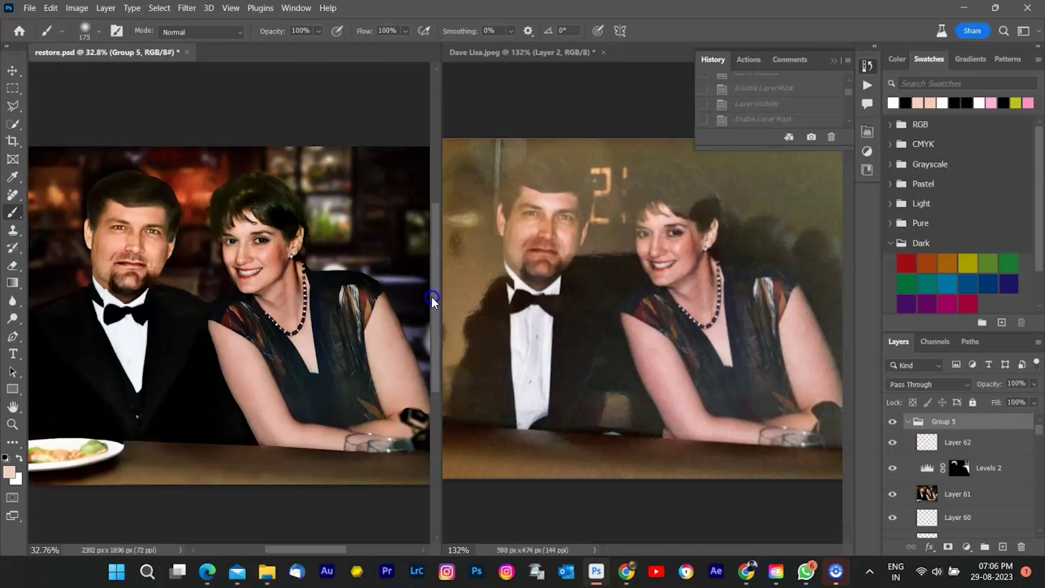
pyautogui.scroll(-1, 432, 296)
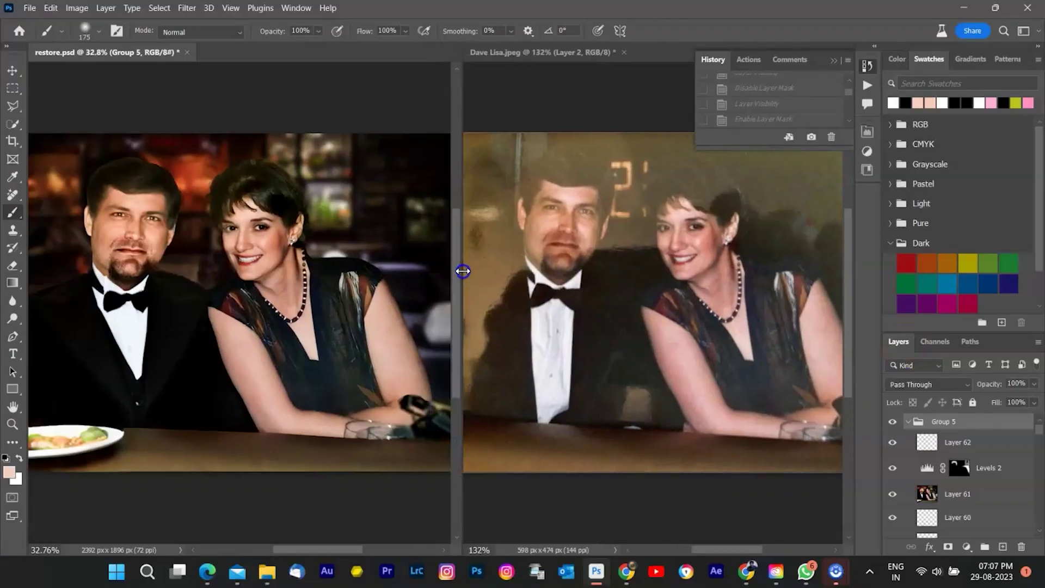
pyautogui.moveTo(463, 271); pyautogui.dragTo(461, 270)
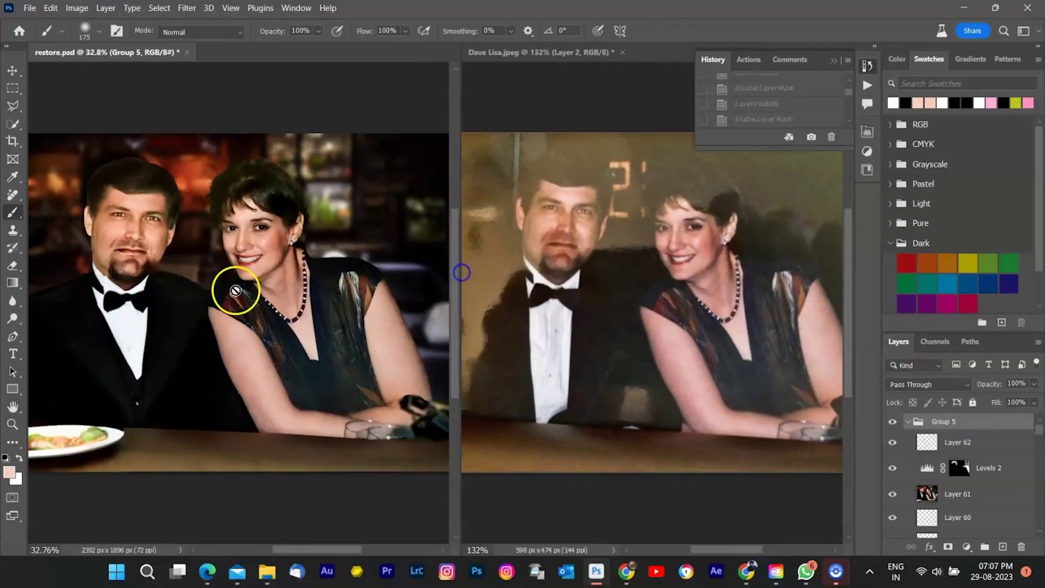